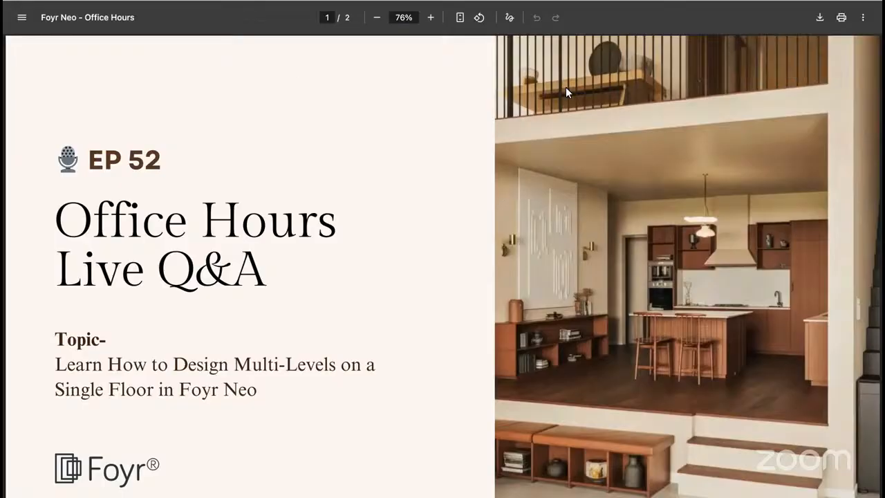
# Switch to the Pinterest results for "multilevel open plan" and view the sunken-lounge pin and its related fireplace lounge pin
pyautogui.click(568, 1)
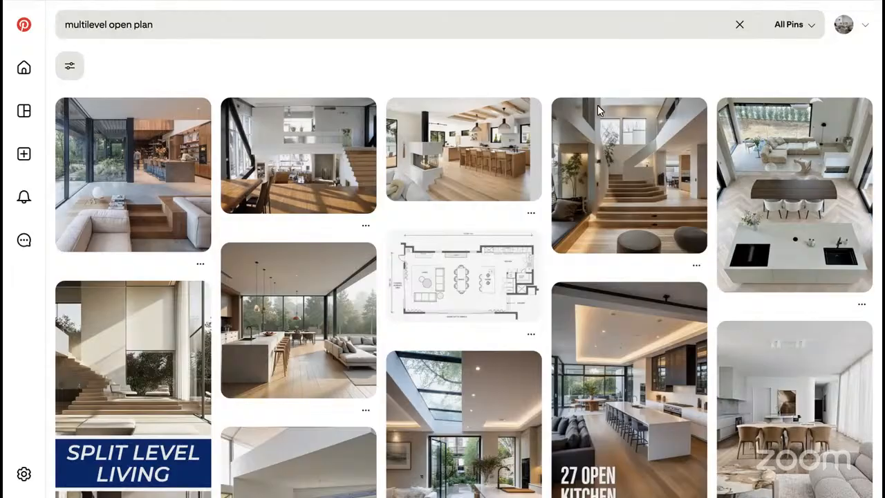
pyautogui.scroll(-3, 501, 206)
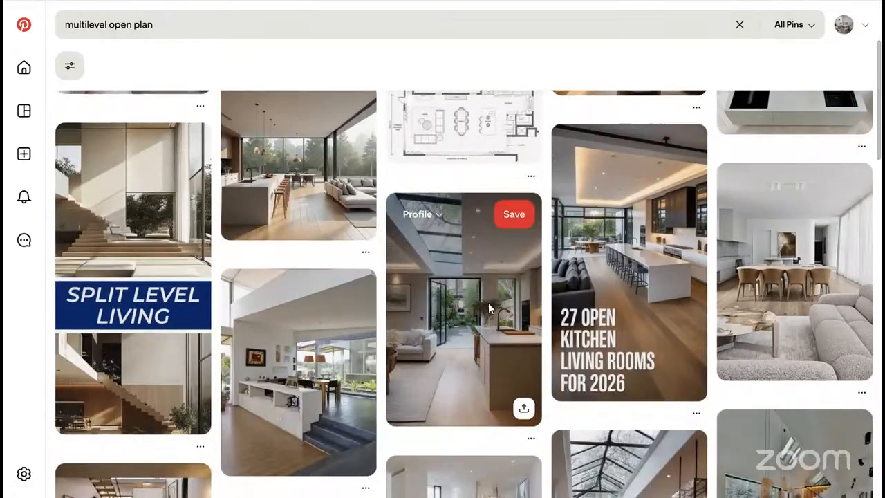
pyautogui.scroll(2, 485, 307)
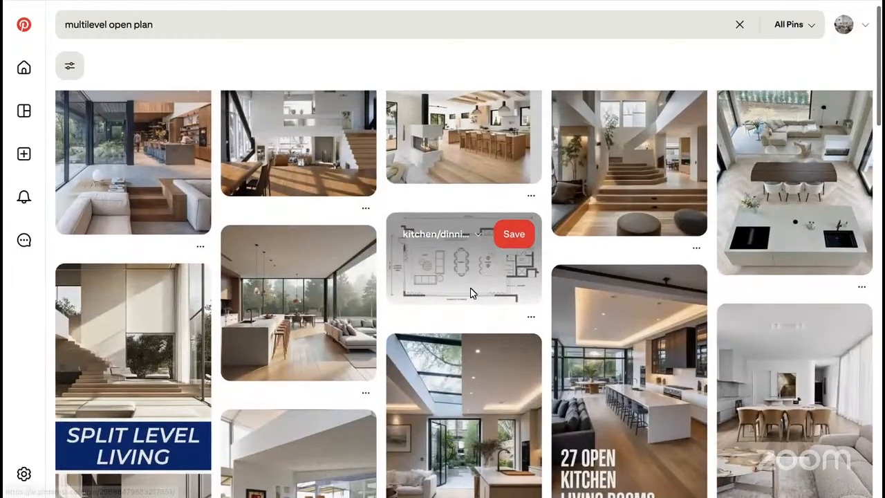
pyautogui.scroll(1, 485, 304)
pyautogui.click(144, 195)
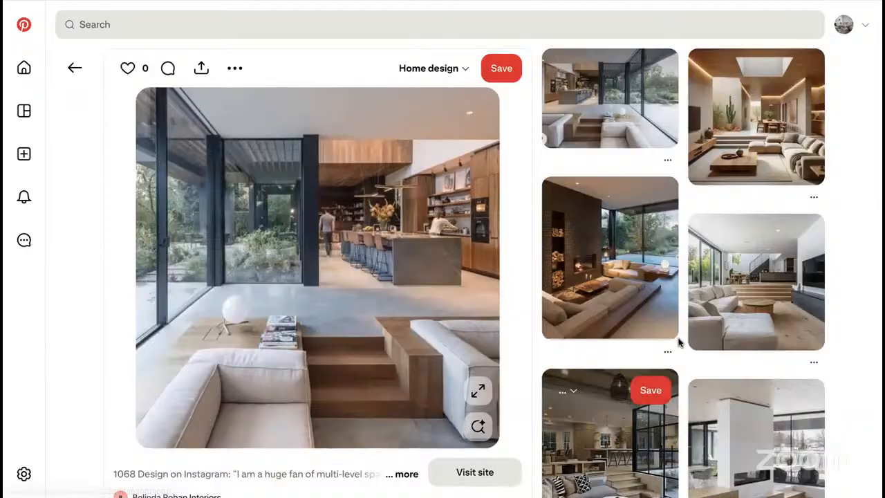
pyautogui.click(650, 273)
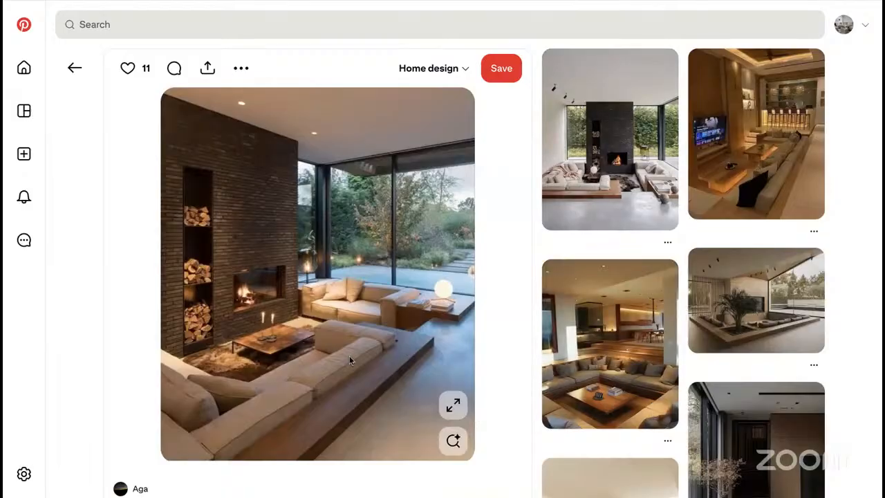
pyautogui.click(74, 68)
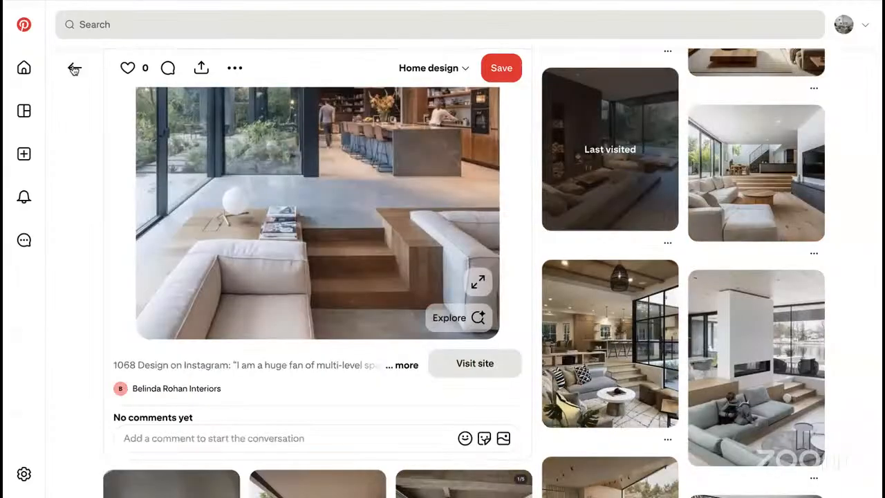
# Look through the sunken-lounge pin's related images for more split-level and sunken living room examples
pyautogui.scroll(-3, 378, 289)
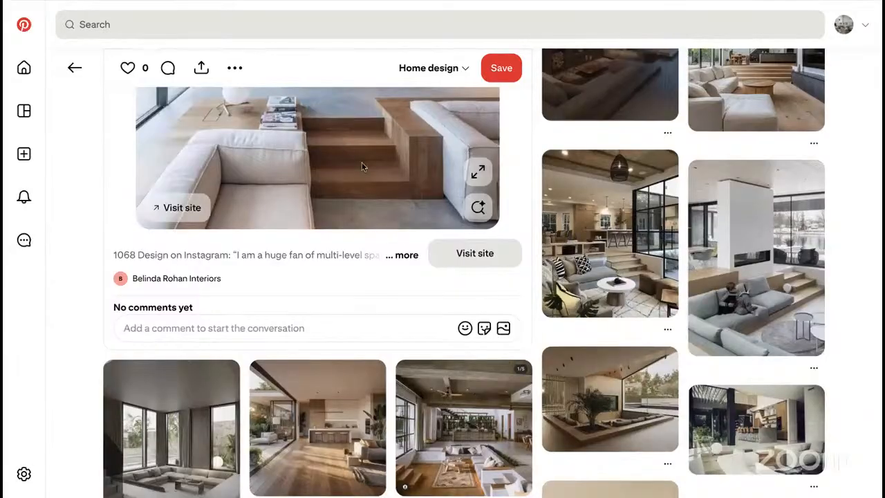
pyautogui.scroll(-2, 391, 269)
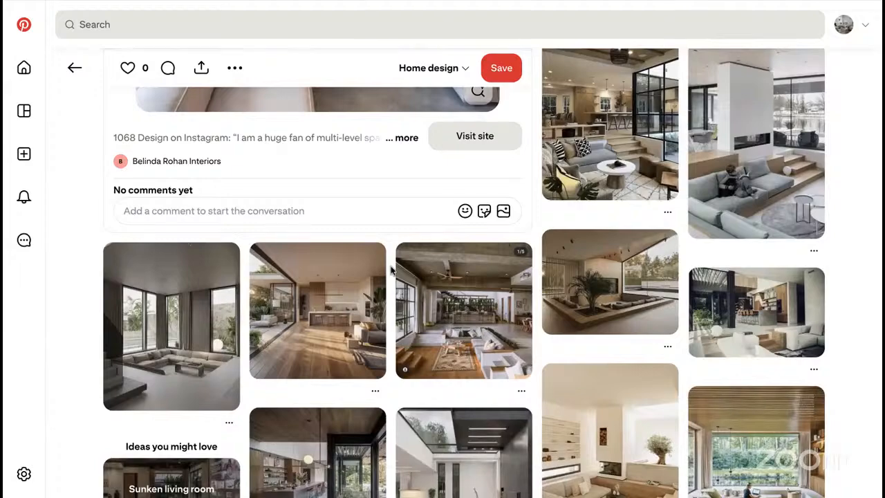
pyautogui.scroll(-5, 461, 385)
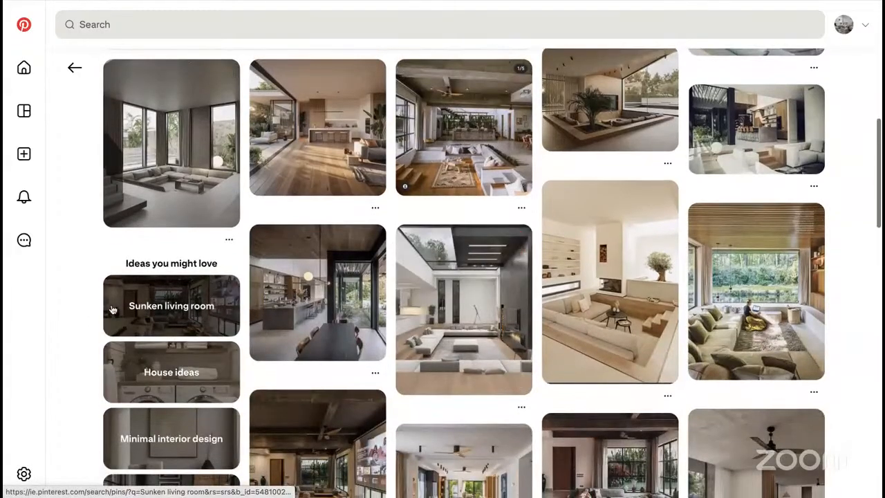
pyautogui.scroll(-3, 83, 323)
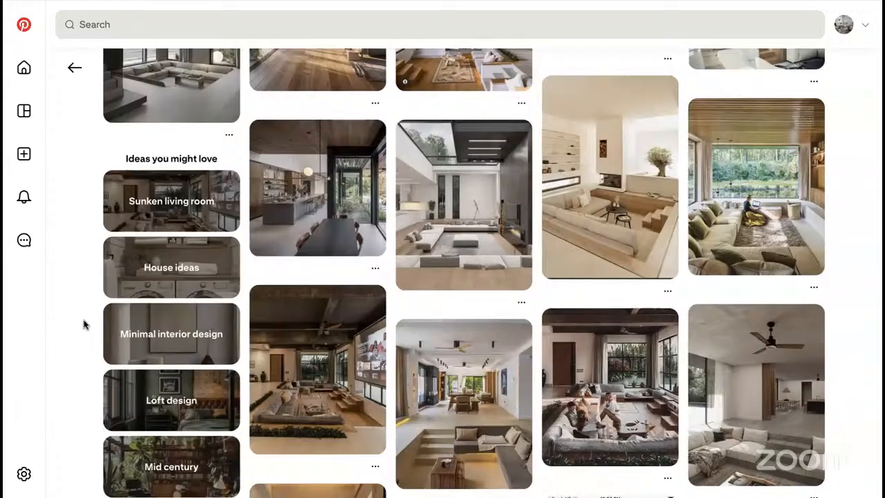
pyautogui.scroll(-6, 83, 324)
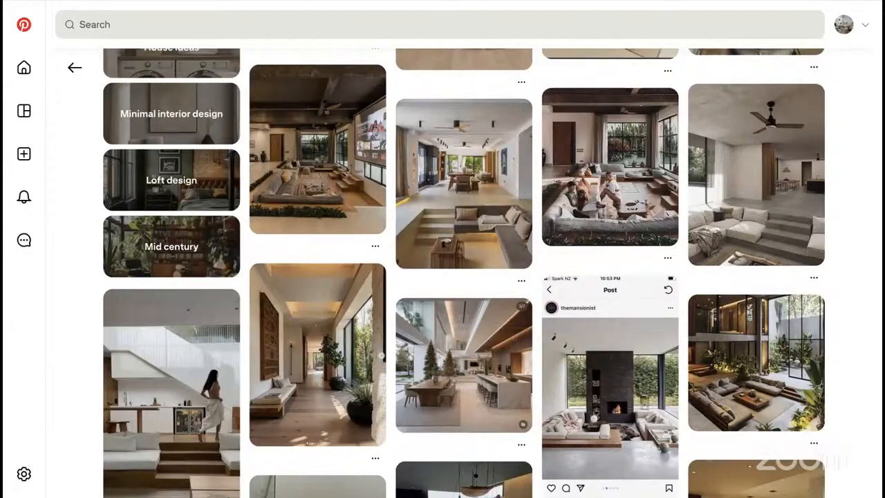
# Switch to the Multilevel Floor 2 project in Foyr Neo and display it in 3D with the Heavy object mode
pyautogui.hotkey('ctrl', 'Tab')
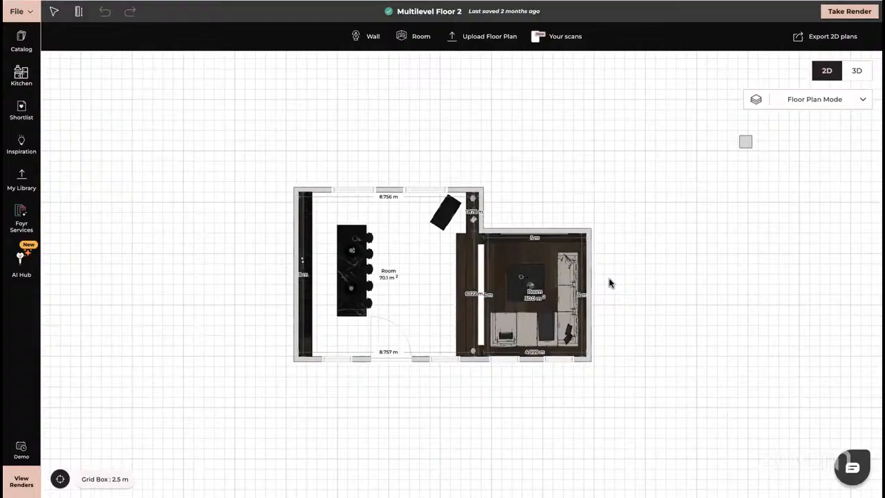
pyautogui.click(857, 72)
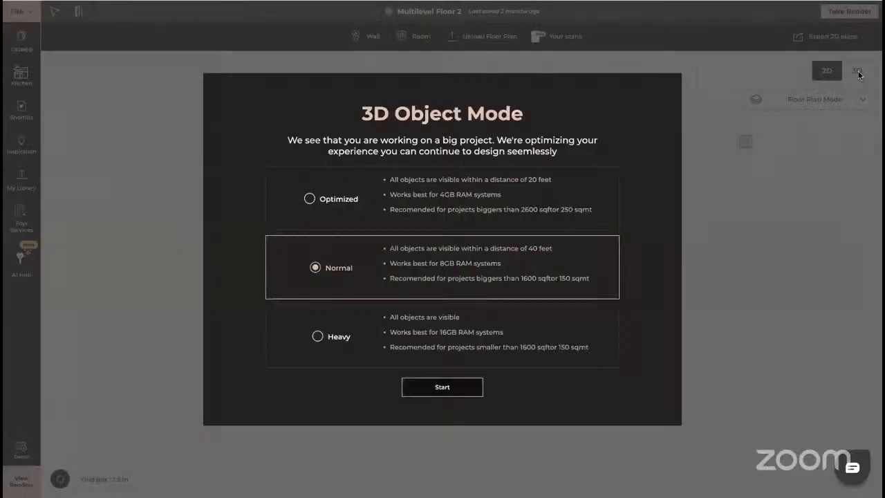
pyautogui.click(318, 340)
pyautogui.click(452, 387)
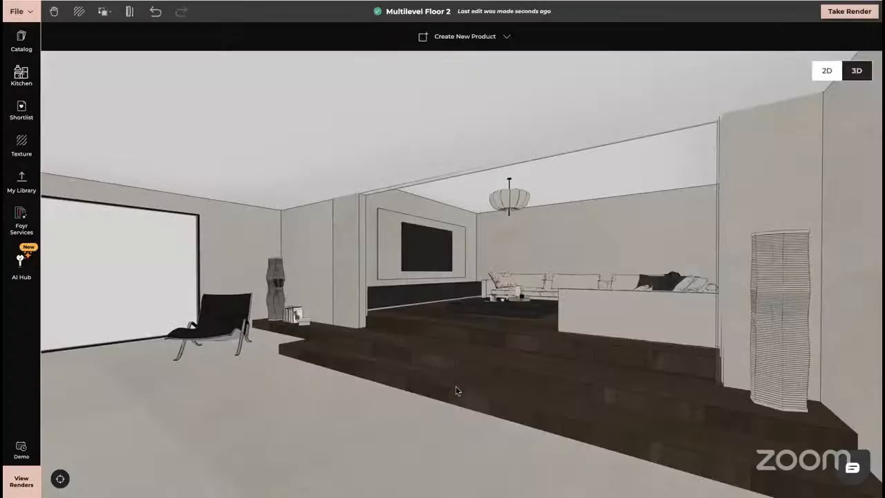
# Examine the 3D model from inside and above, covering the kitchen area, the wooden steps and the raised lounge
pyautogui.moveTo(592, 435); pyautogui.dragTo(465, 314)
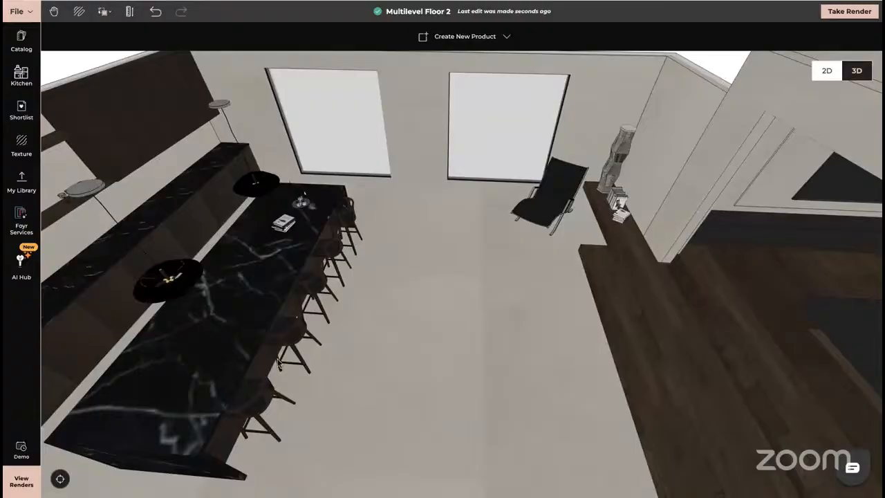
pyautogui.moveTo(451, 369); pyautogui.dragTo(475, 250)
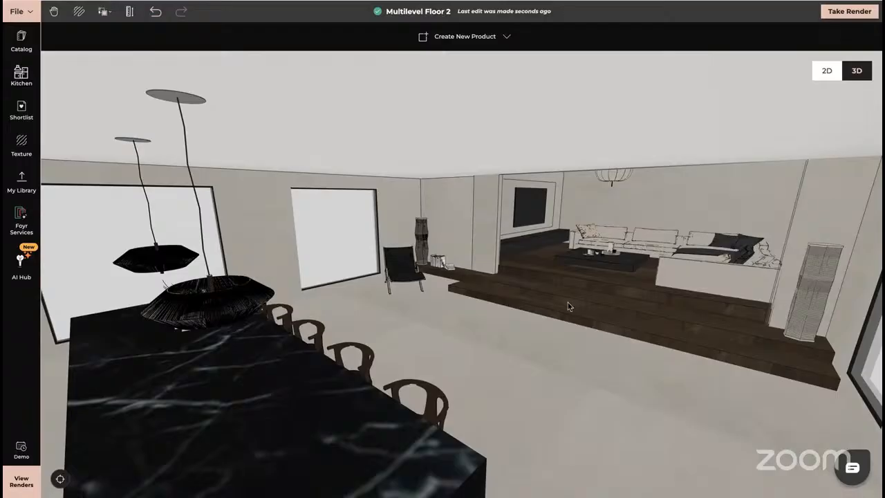
pyautogui.click(60, 478)
pyautogui.scroll(3, 472, 205)
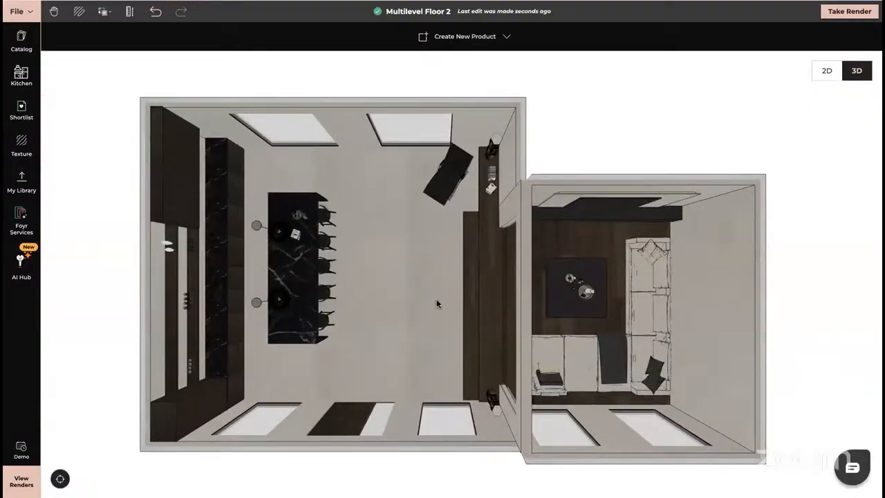
pyautogui.moveTo(436, 300); pyautogui.dragTo(503, 268)
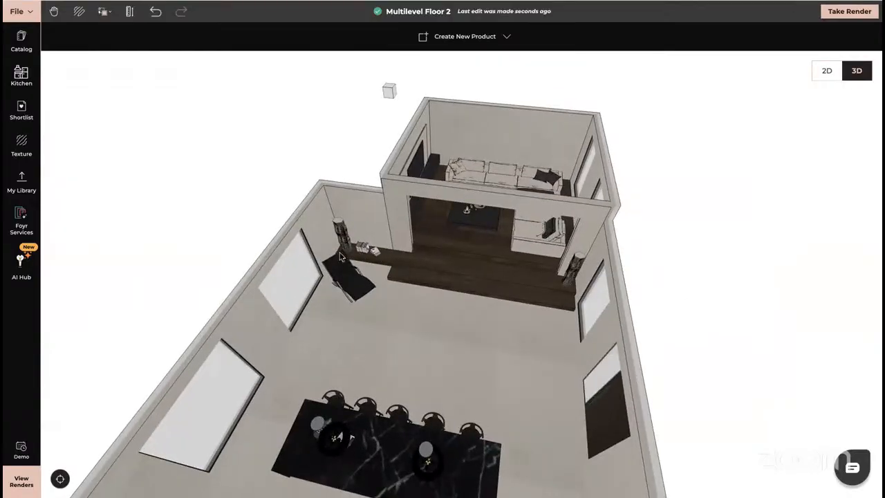
pyautogui.scroll(5, 469, 320)
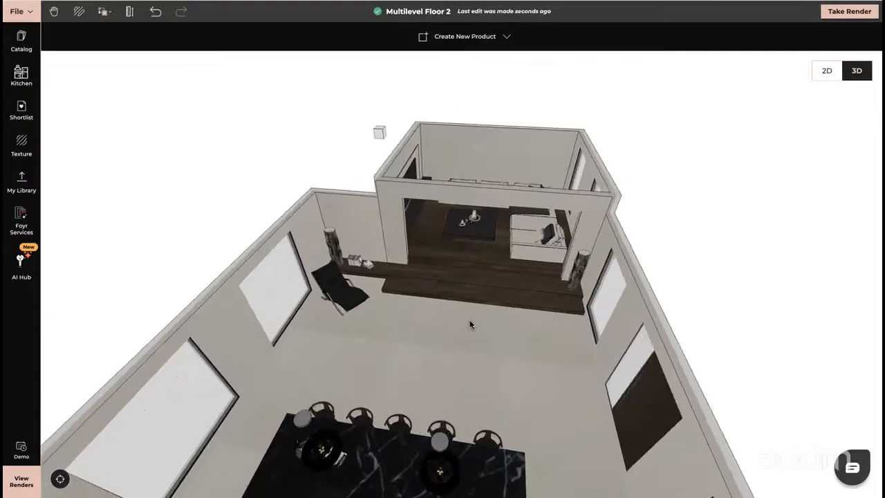
pyautogui.scroll(3, 469, 322)
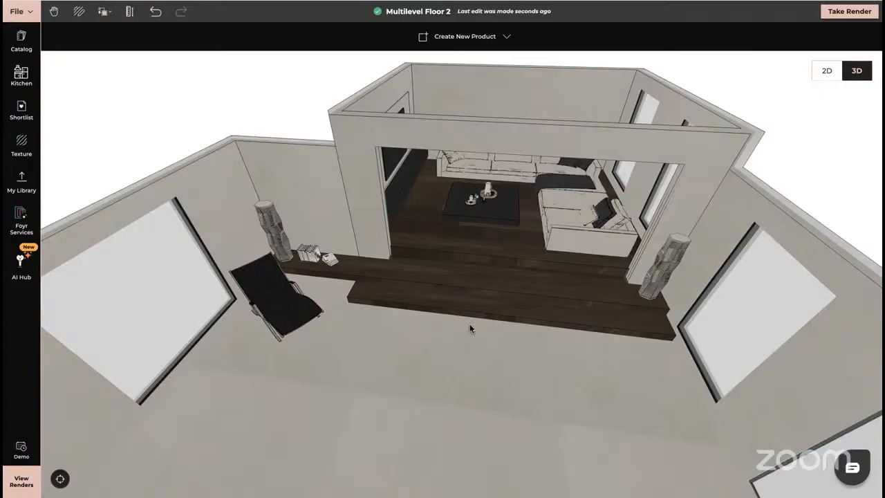
pyautogui.moveTo(552, 399); pyautogui.dragTo(459, 427)
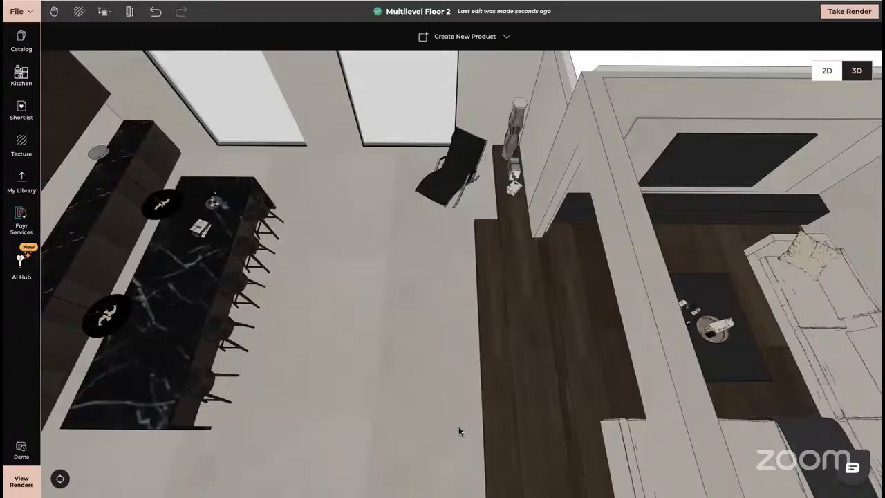
# Select the wooden stepped platform, inspect its shape in modify mode and leave that mode without editing
pyautogui.click(316, 283)
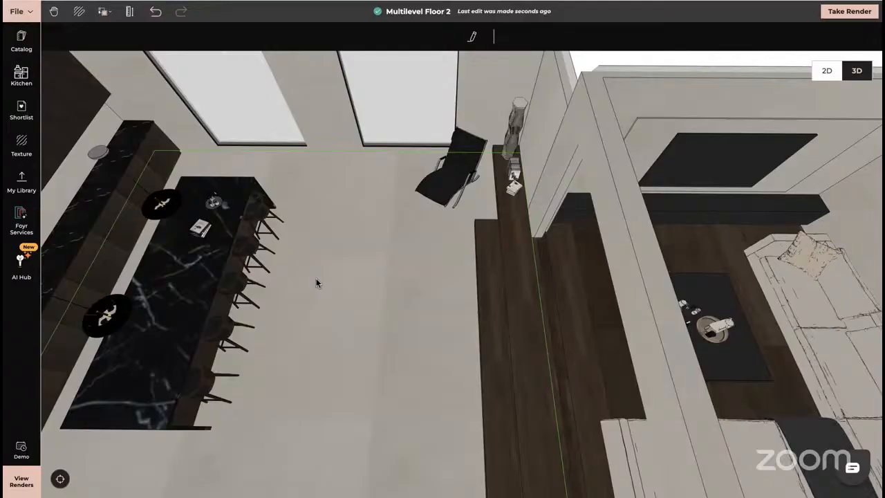
pyautogui.click(515, 337)
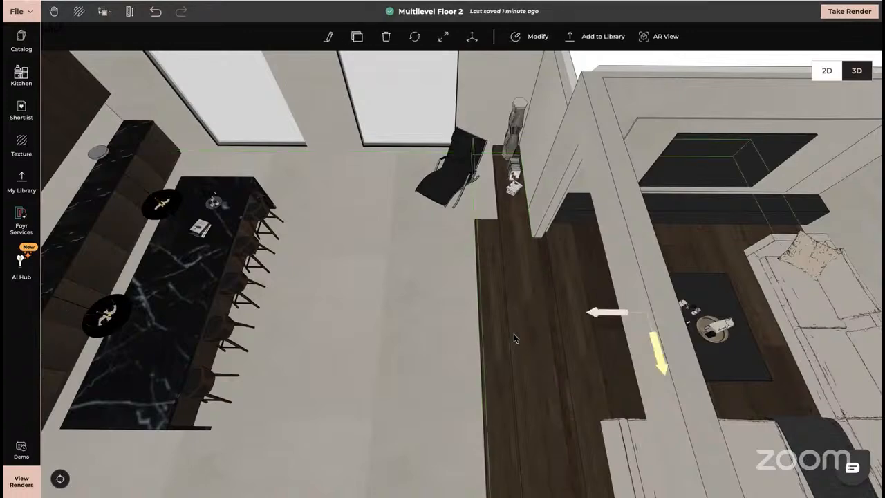
pyautogui.moveTo(480, 328); pyautogui.dragTo(489, 303)
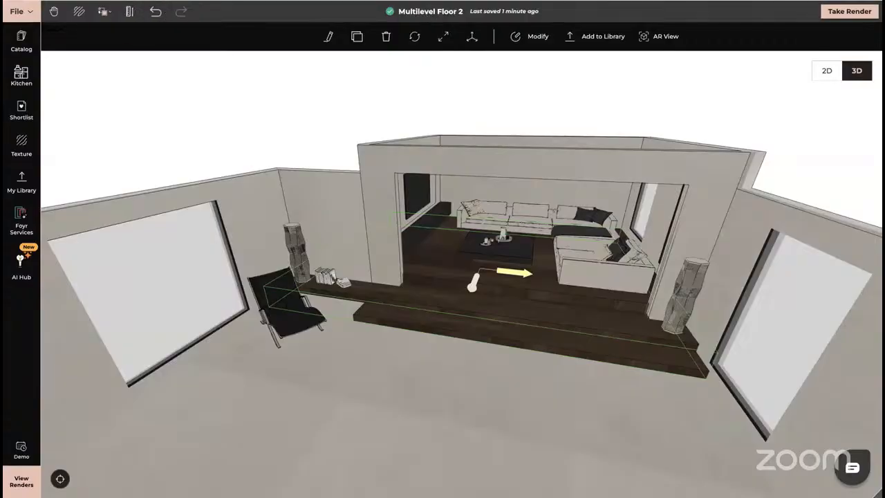
pyautogui.click(539, 37)
pyautogui.scroll(3, 557, 428)
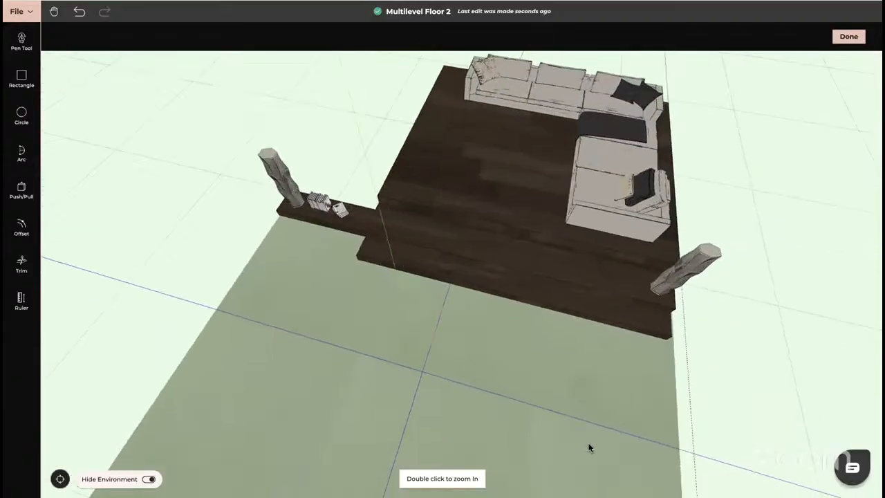
pyautogui.moveTo(588, 447); pyautogui.dragTo(225, 404)
pyautogui.moveTo(522, 406); pyautogui.dragTo(521, 416)
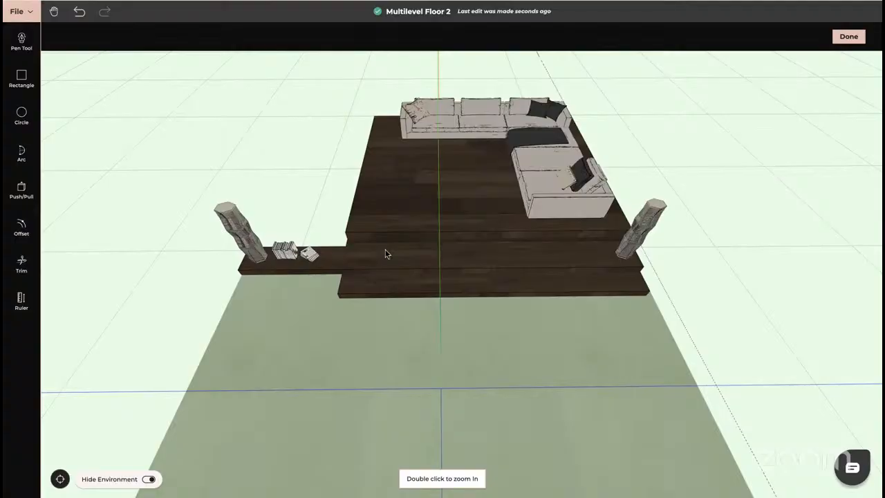
pyautogui.click(850, 38)
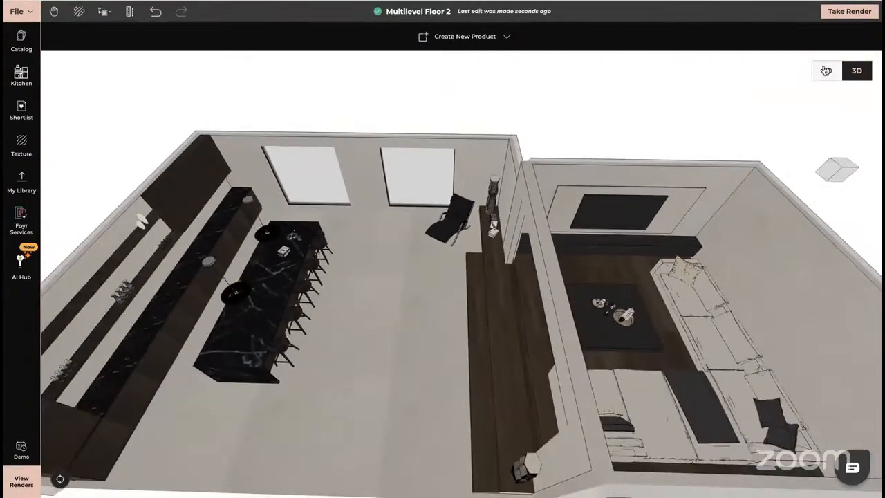
# Return to the 2D floor plan and delete the stray box outside the rooms
pyautogui.click(826, 70)
pyautogui.click(746, 143)
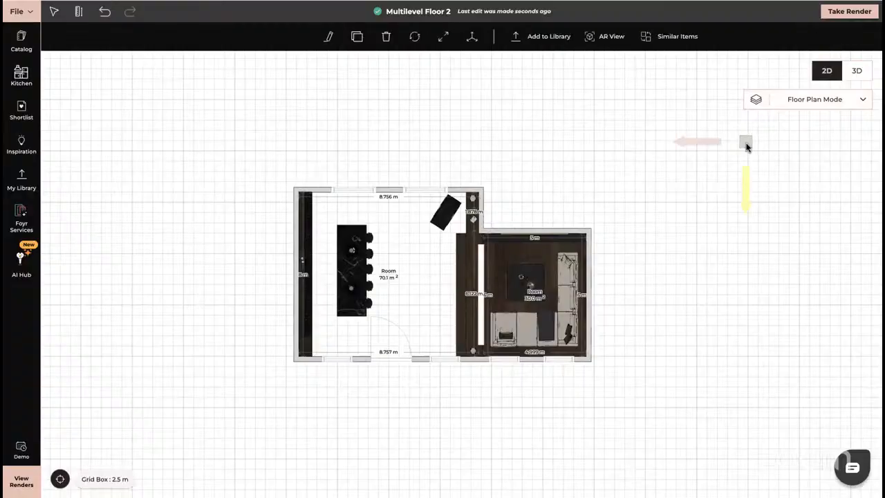
pyautogui.press('Delete')
# Draw a rectangular room about 13.4 m by 7.9 m in the empty area beside the existing plan
pyautogui.moveTo(753, 159); pyautogui.dragTo(473, 154)
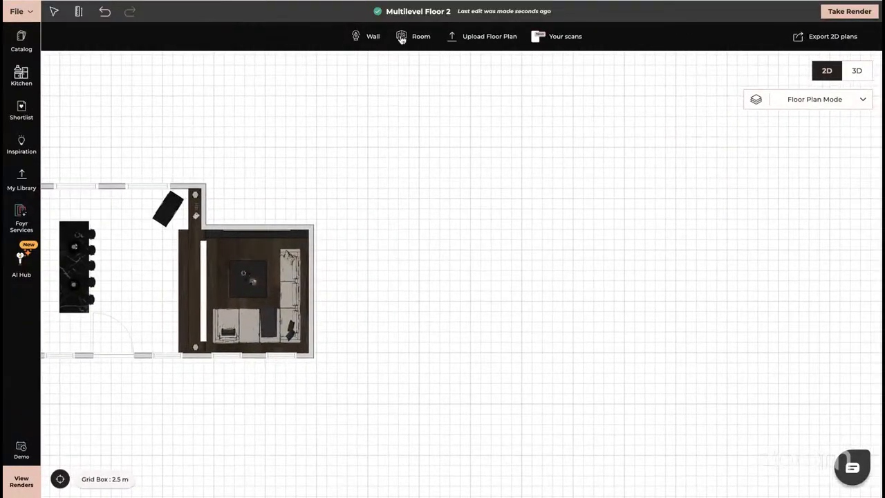
pyautogui.click(415, 37)
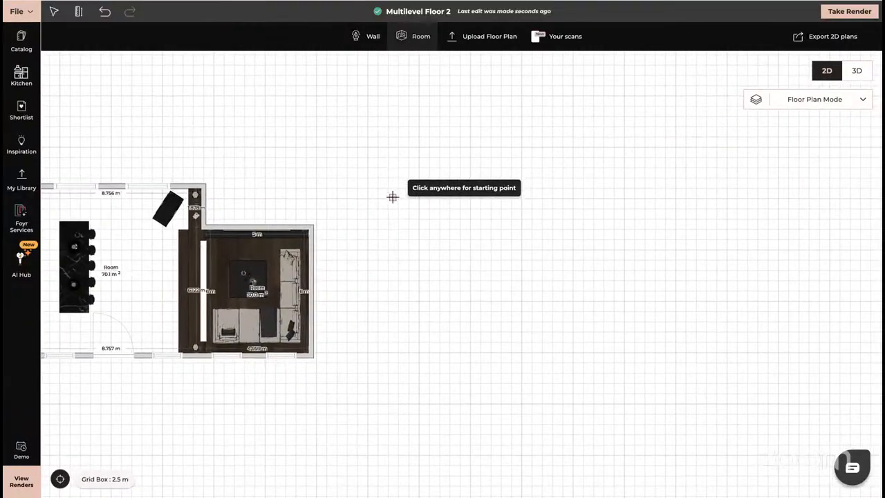
pyautogui.click(393, 195)
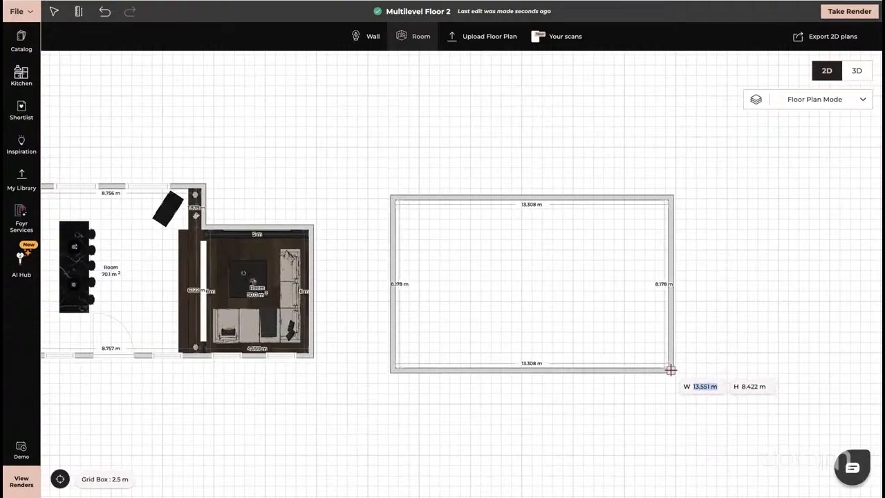
pyautogui.click(672, 362)
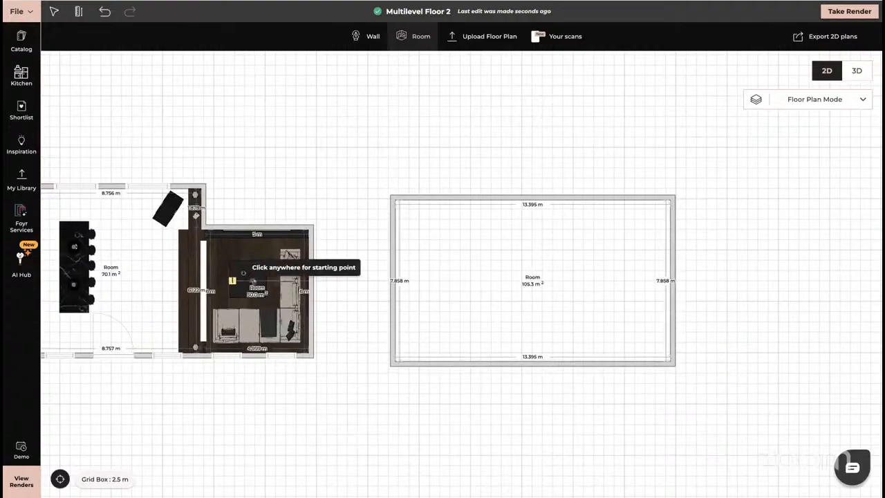
pyautogui.press('Escape')
# Draw a wall about 2 m long into the new room, perpendicular to its upper wall and slightly right of centre
pyautogui.moveTo(310, 294); pyautogui.dragTo(233, 290)
pyautogui.click(366, 38)
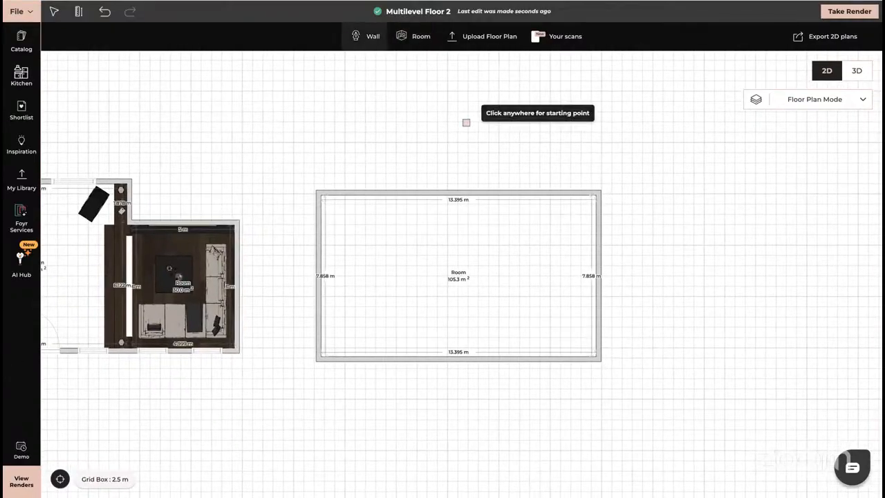
pyautogui.click(476, 194)
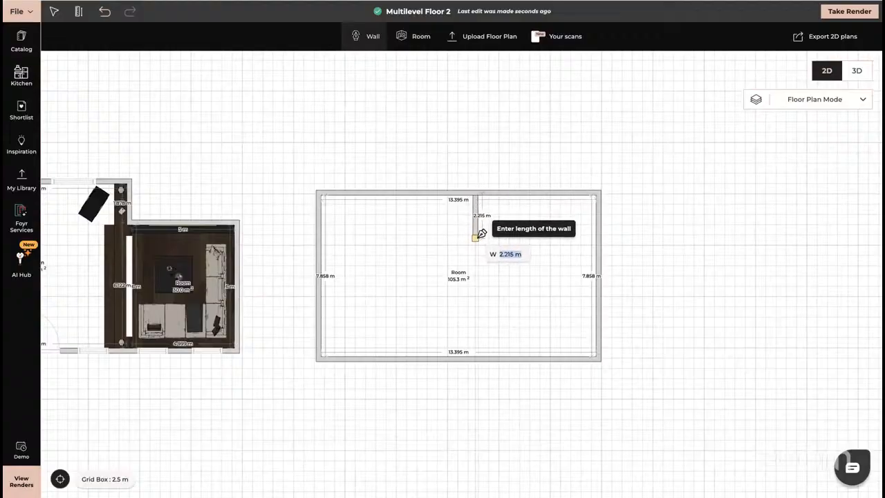
pyautogui.click(481, 232)
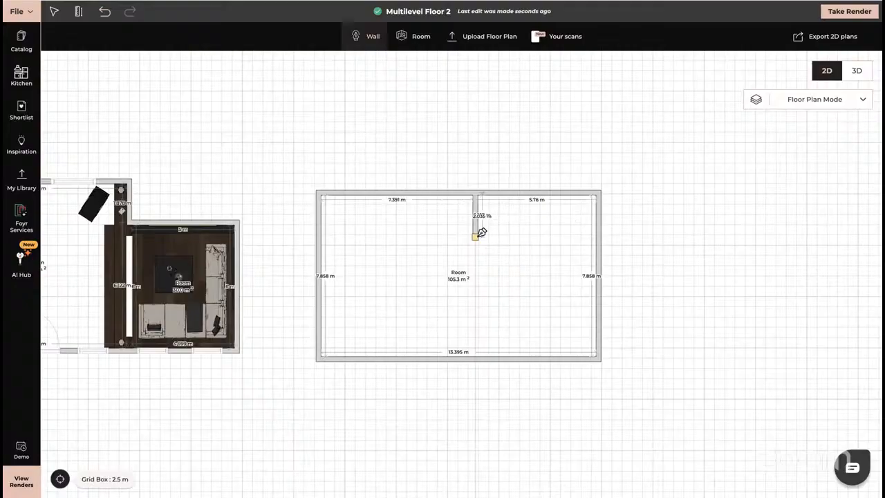
# Finish drawing walls and show the new room in 3D with the partition wall in view from above
pyautogui.press('Escape')
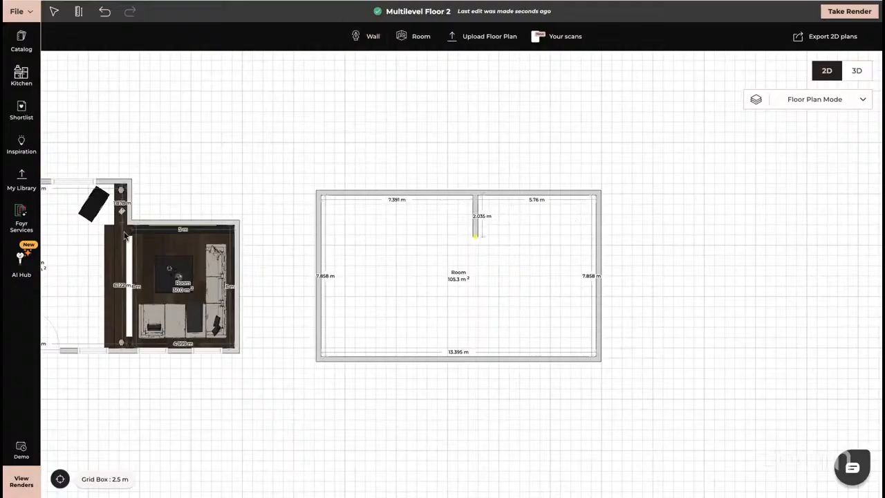
pyautogui.click(856, 71)
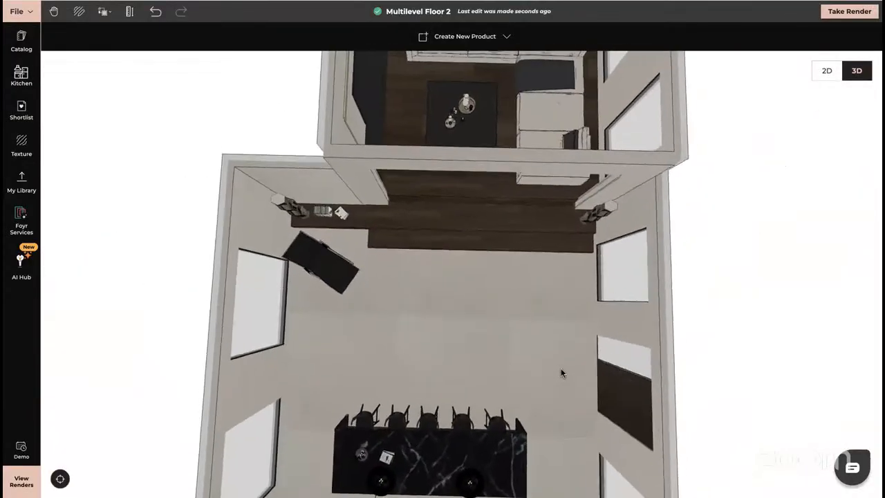
pyautogui.moveTo(505, 159); pyautogui.dragTo(477, 263, button='right')
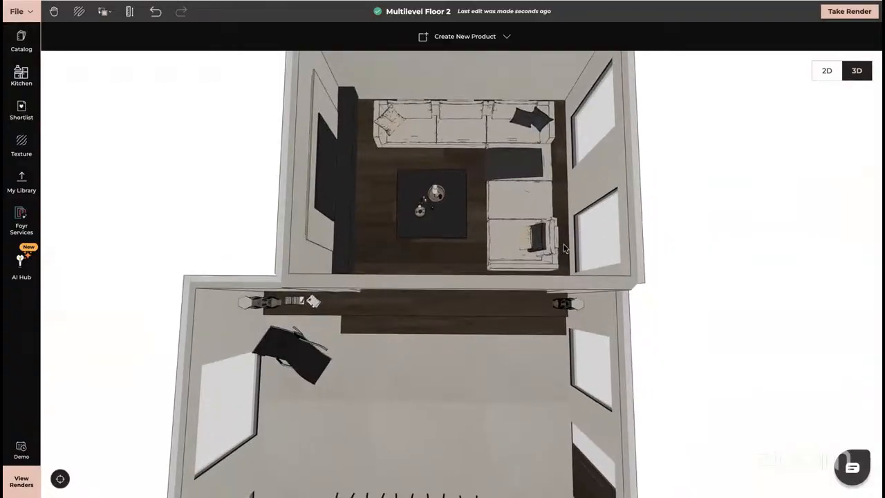
pyautogui.click(60, 478)
pyautogui.scroll(5, 513, 273)
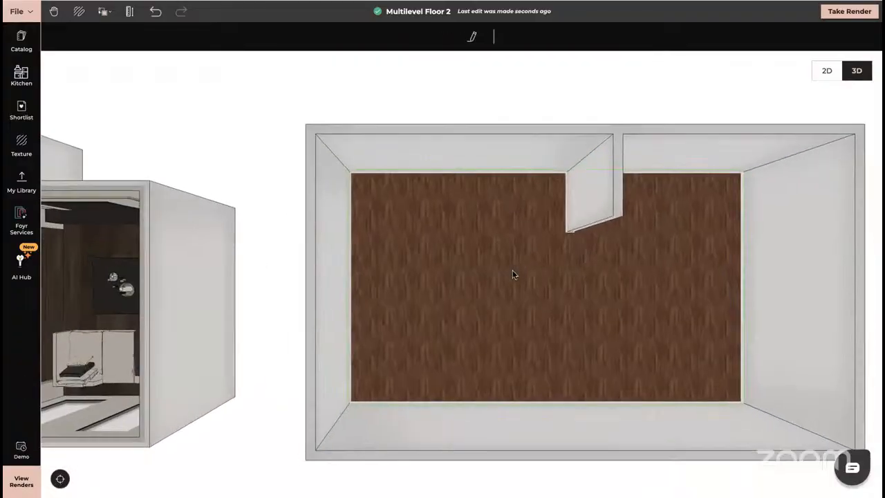
pyautogui.moveTo(243, 286); pyautogui.dragTo(519, 291)
pyautogui.moveTo(510, 173); pyautogui.dragTo(559, 262)
pyautogui.moveTo(489, 125); pyautogui.dragTo(450, 262)
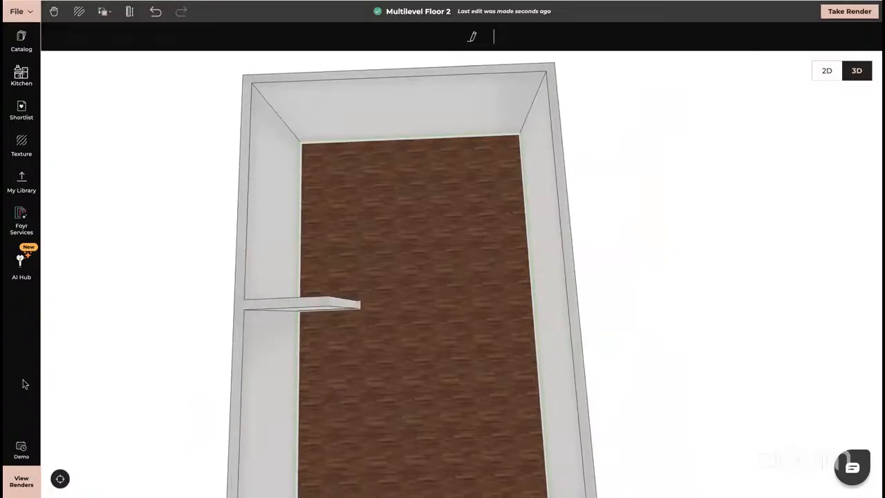
pyautogui.moveTo(405, 288); pyautogui.dragTo(437, 308)
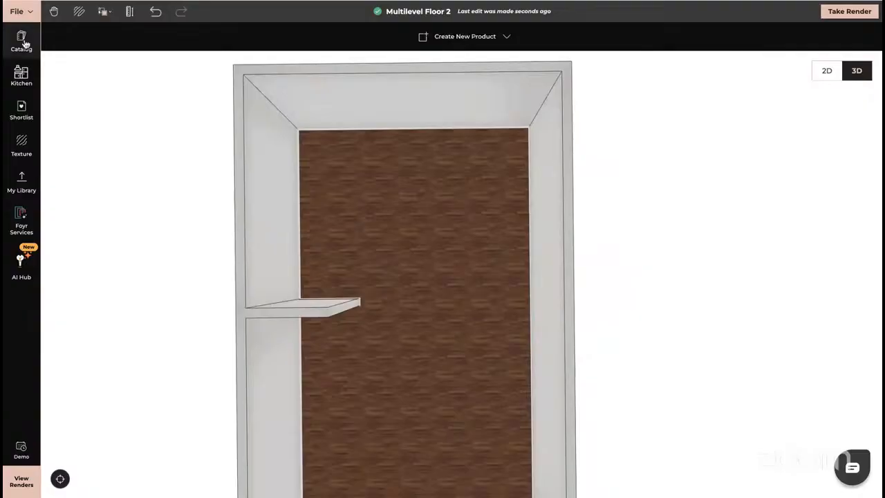
# Start a self-made product and draw a rectangle about 6.02 m by 7.86 m on the floor from the room's far corner to the partition wall
pyautogui.click(446, 36)
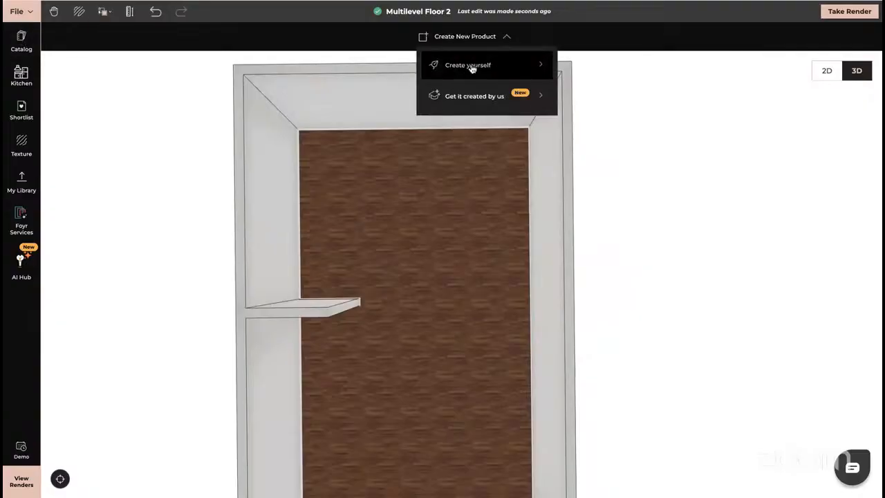
pyautogui.click(470, 65)
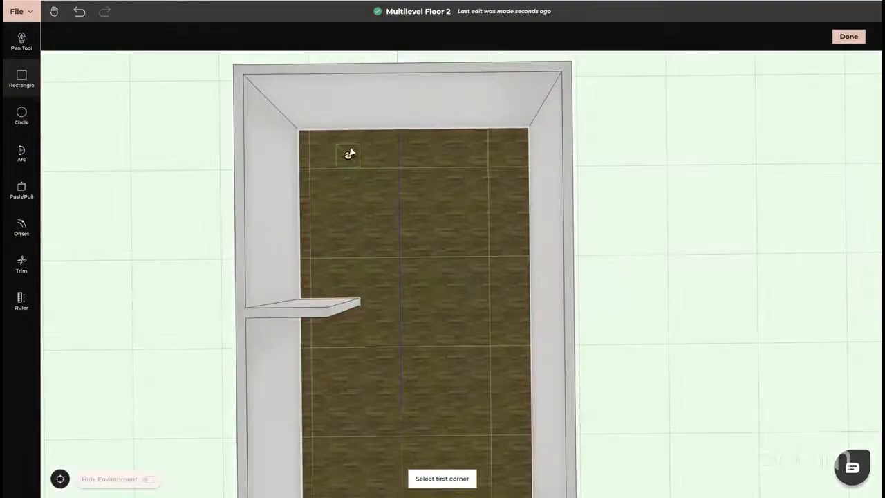
pyautogui.click(300, 130)
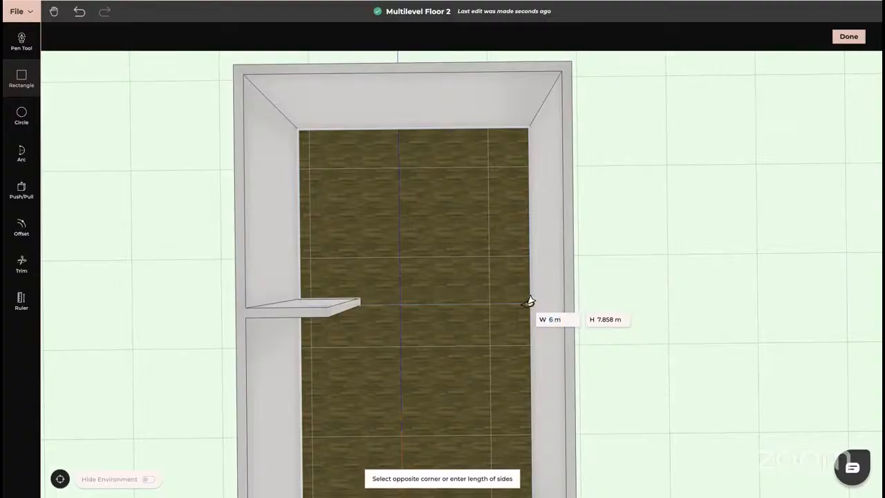
pyautogui.moveTo(528, 302); pyautogui.dragTo(530, 237, button='middle')
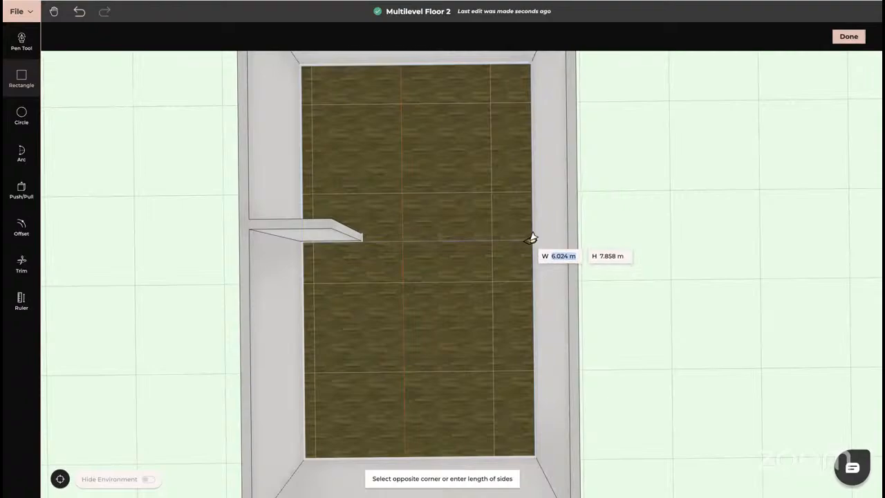
pyautogui.click(531, 238)
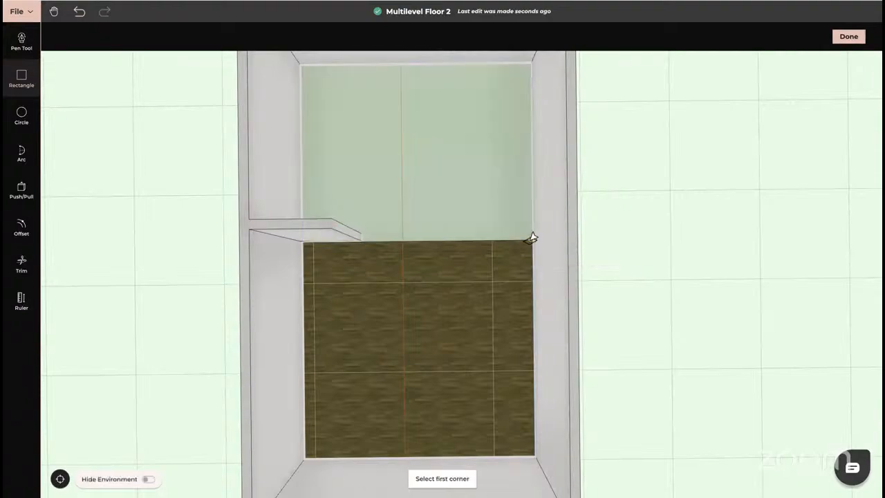
# Raise the floor rectangle by 0.6 m with Push/Pull and finish the custom product
pyautogui.moveTo(533, 281); pyautogui.dragTo(460, 241, button='middle')
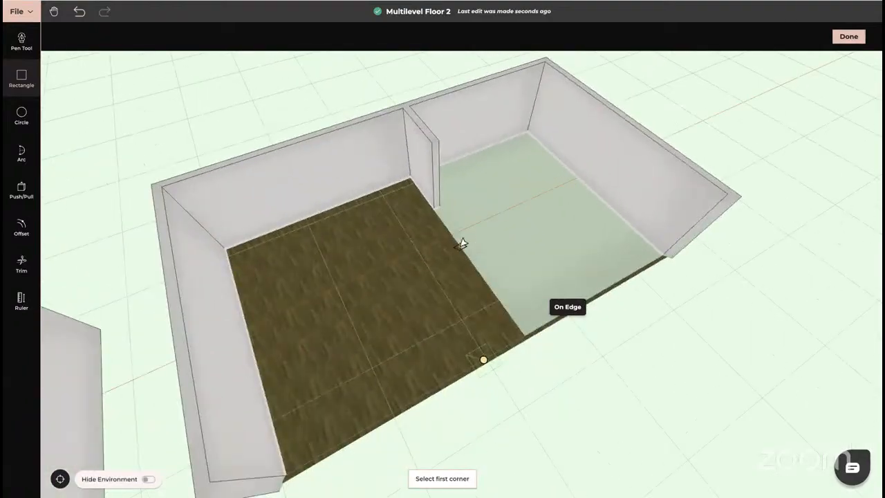
pyautogui.click(21, 189)
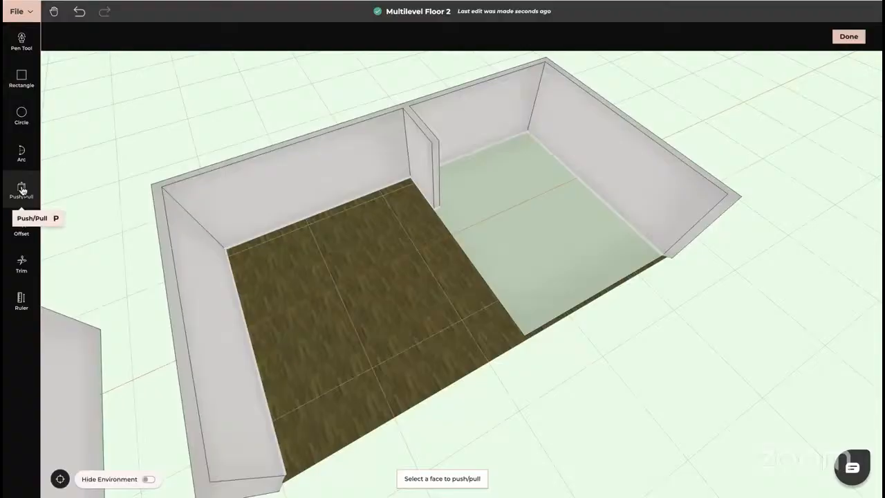
pyautogui.click(522, 291)
pyautogui.write('0.6')
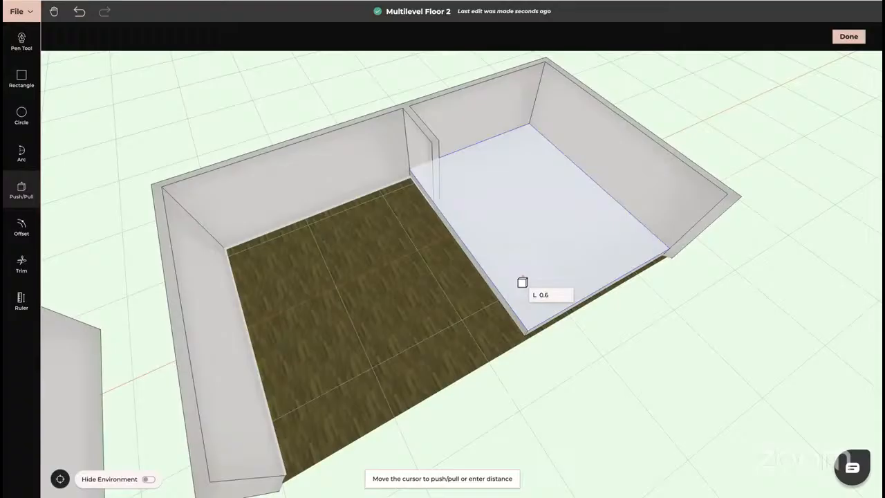
pyautogui.press('Return')
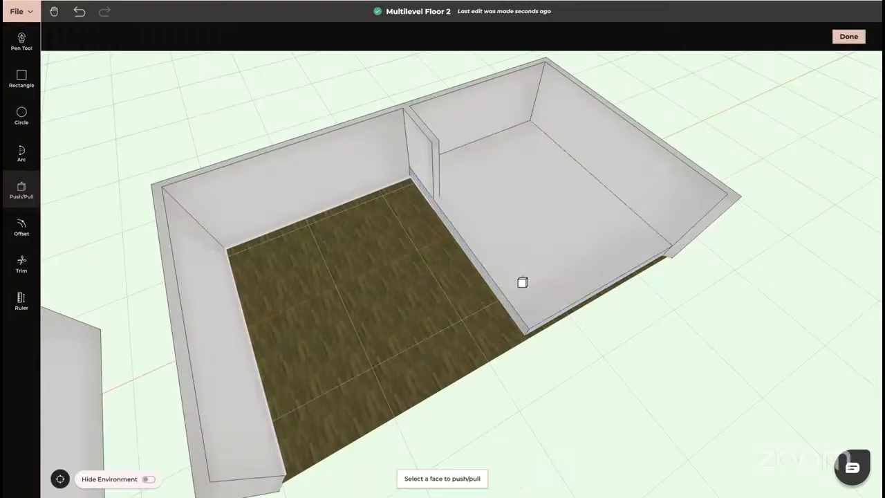
pyautogui.press('Escape')
pyautogui.moveTo(485, 313); pyautogui.dragTo(396, 272)
pyautogui.scroll(8, 481, 259)
pyautogui.moveTo(397, 270); pyautogui.dragTo(412, 299, button='right')
pyautogui.moveTo(411, 302); pyautogui.dragTo(410, 356)
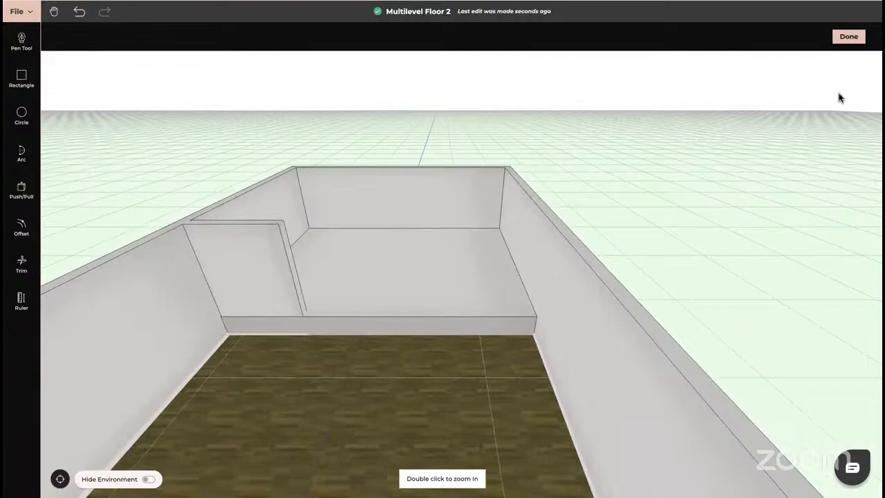
pyautogui.click(849, 36)
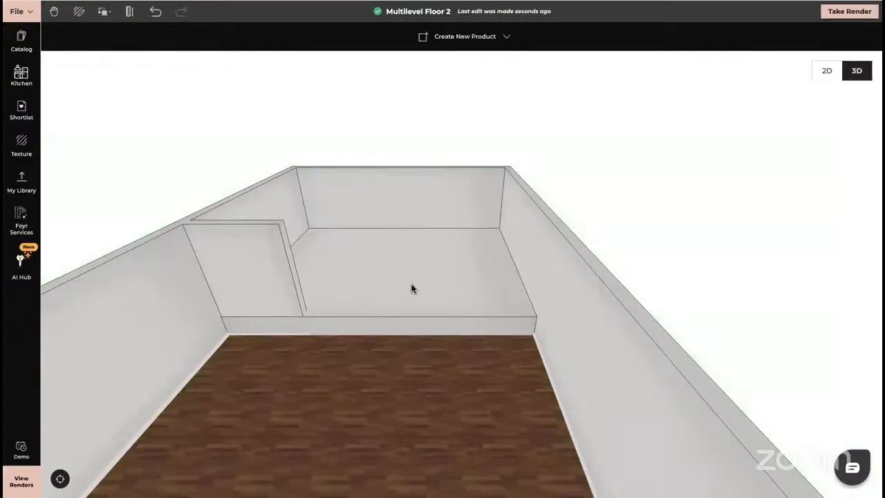
# Resize the raised platform to about 5.98 m long by moving its front face back towards the partition wall
pyautogui.click(348, 331)
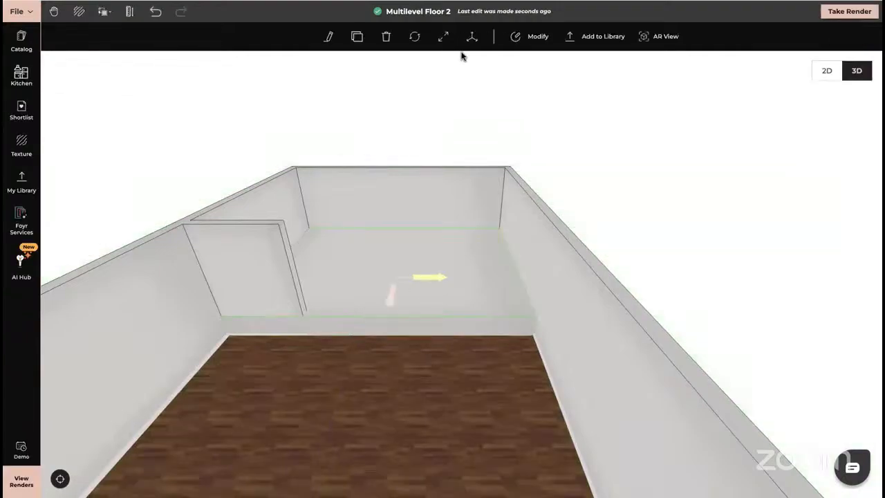
pyautogui.click(443, 37)
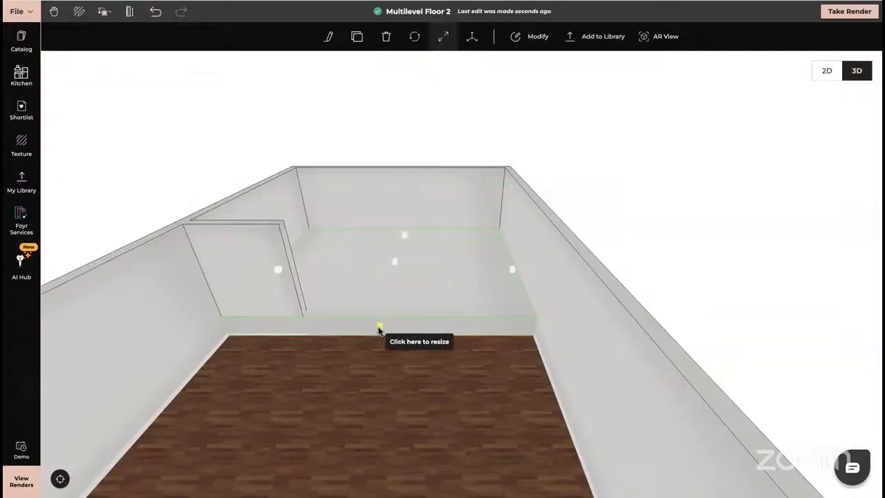
pyautogui.click(379, 326)
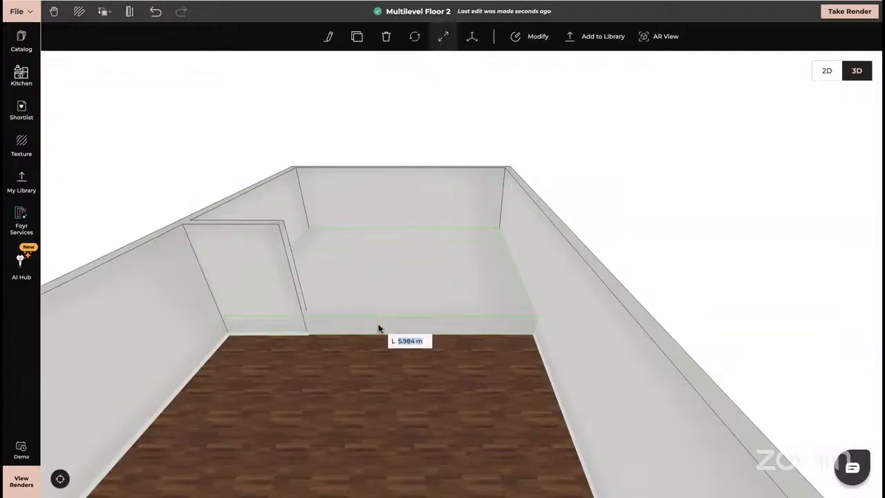
pyautogui.click(379, 327)
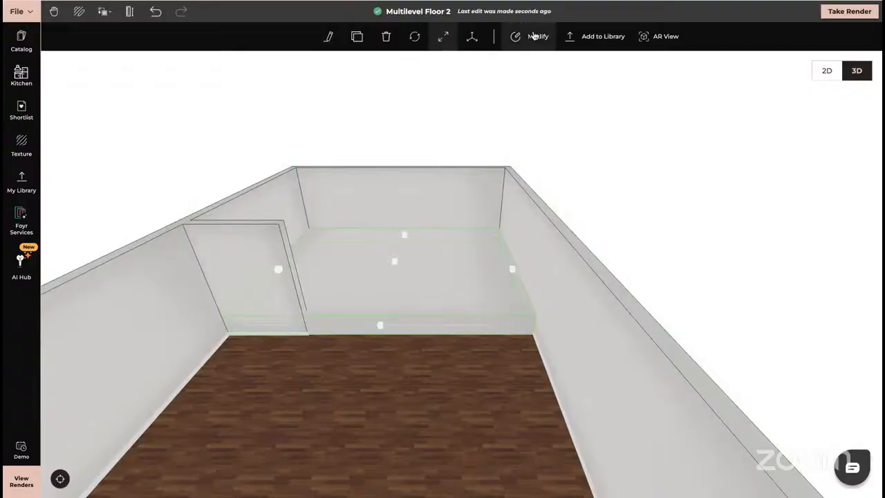
# Open the raised platform in modify mode with the surrounding room environment shown
pyautogui.click(533, 36)
pyautogui.moveTo(491, 272); pyautogui.dragTo(477, 284)
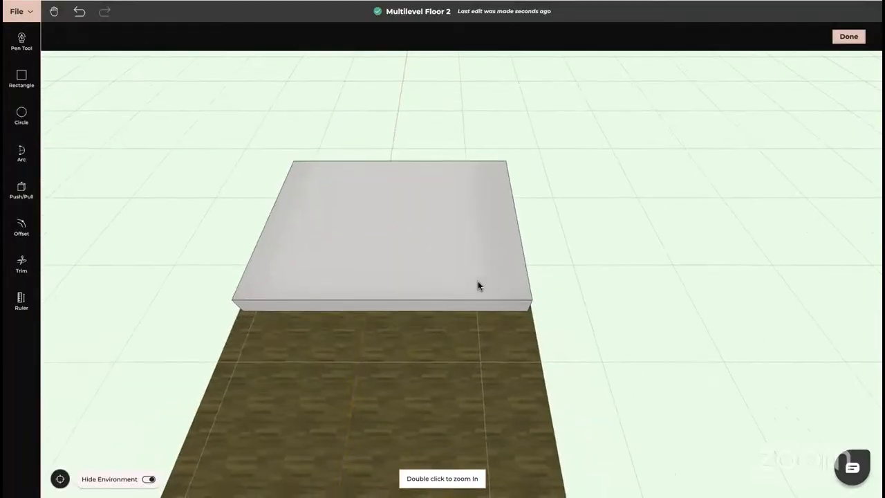
pyautogui.click(149, 479)
pyautogui.click(149, 479)
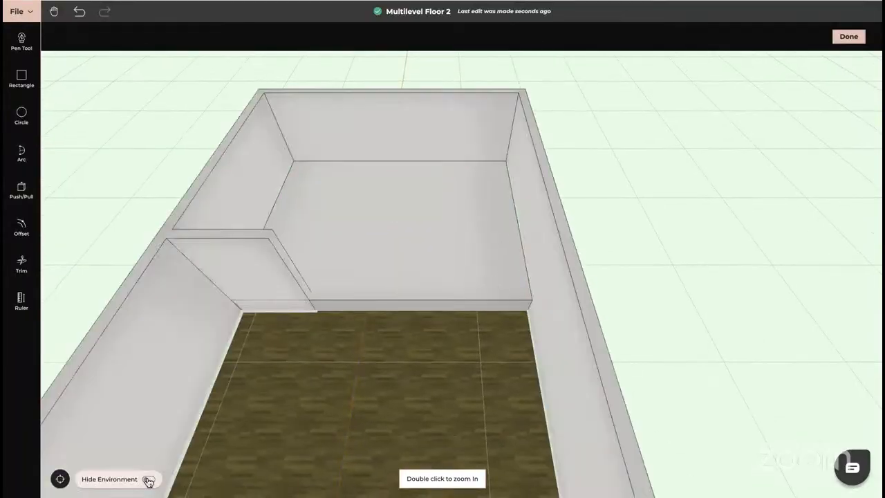
pyautogui.moveTo(266, 413); pyautogui.dragTo(326, 364, button='right')
pyautogui.scroll(10, 364, 318)
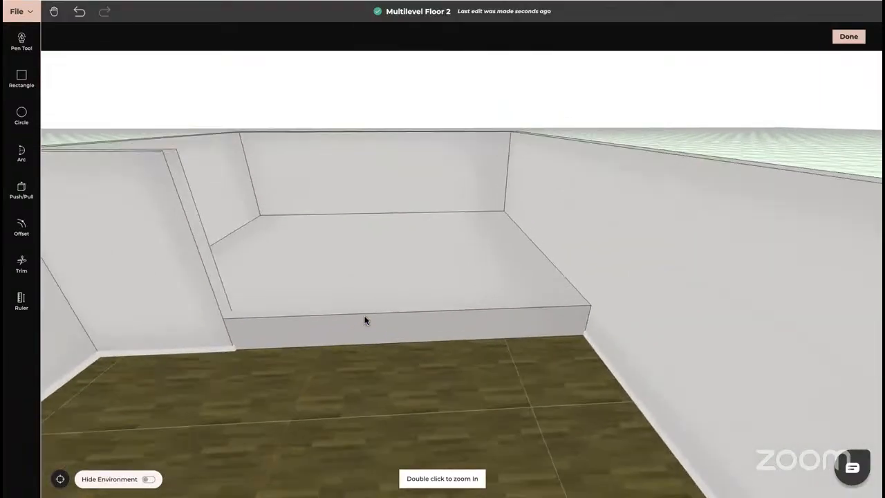
pyautogui.moveTo(284, 384); pyautogui.dragTo(355, 367, button='right')
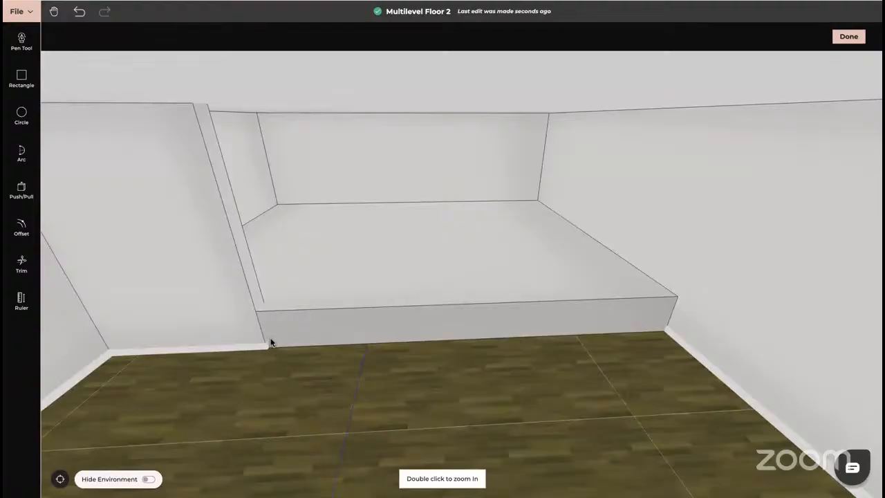
pyautogui.moveTo(307, 350); pyautogui.dragTo(305, 334)
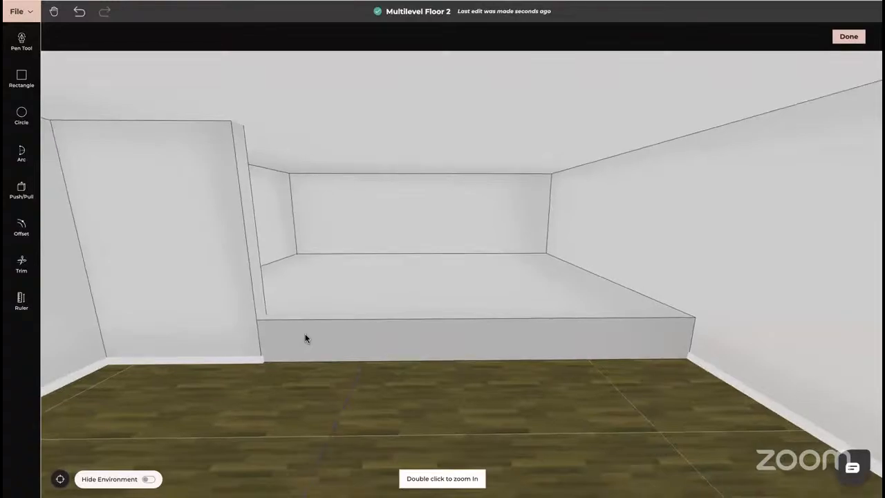
# Split the platform's front face into three horizontal bands with two successive 0.2 m line offsets upward from its bottom edge
pyautogui.click(21, 225)
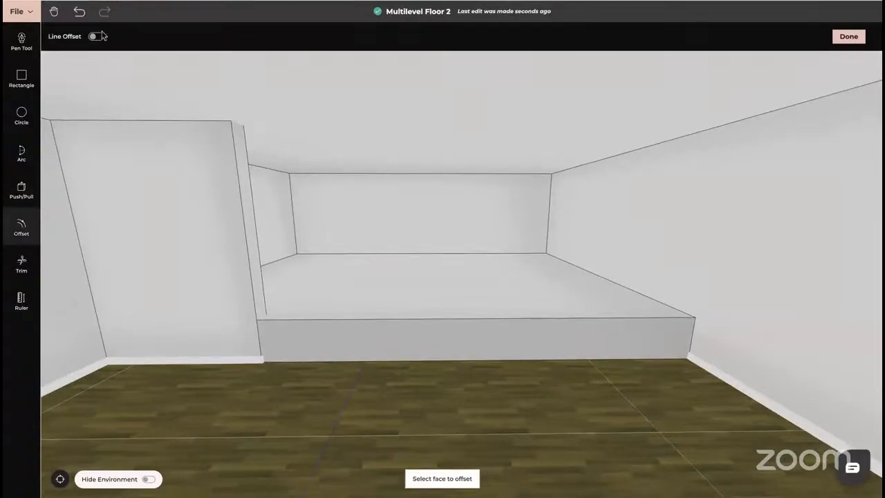
pyautogui.click(98, 38)
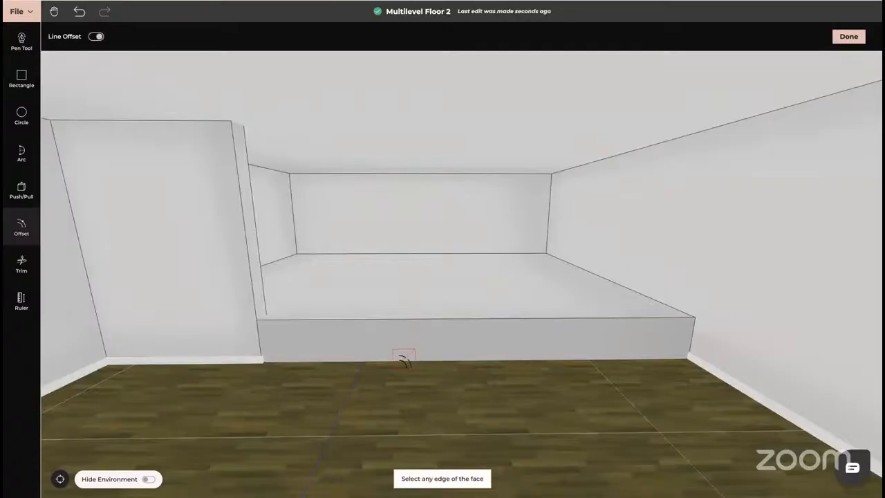
pyautogui.click(403, 358)
pyautogui.write('0')
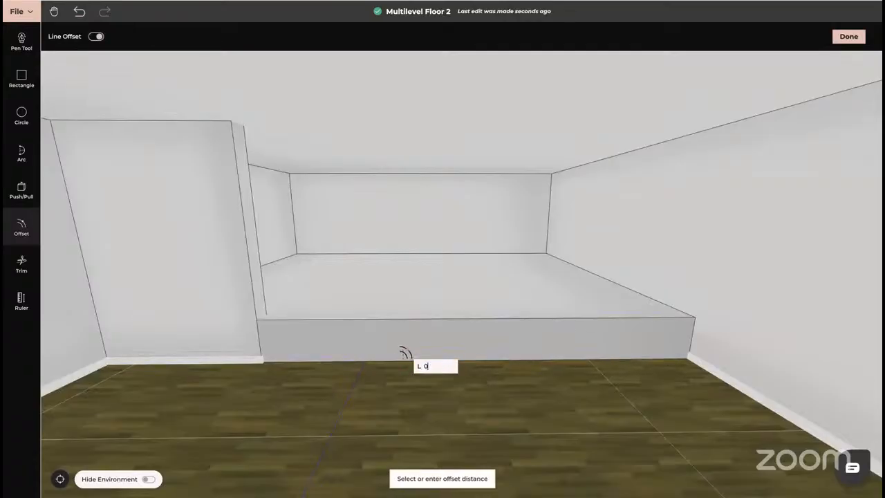
pyautogui.write('.2')
pyautogui.press('Return')
pyautogui.click(404, 353)
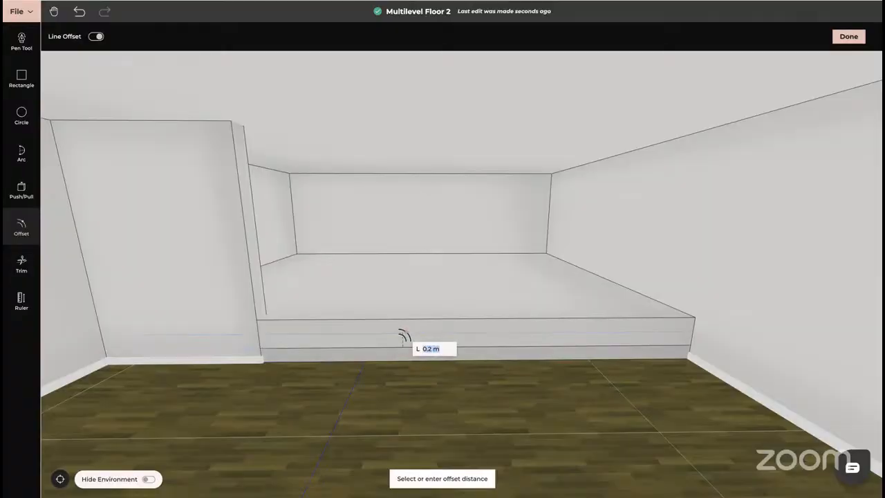
pyautogui.write('0.2')
pyautogui.press('Return')
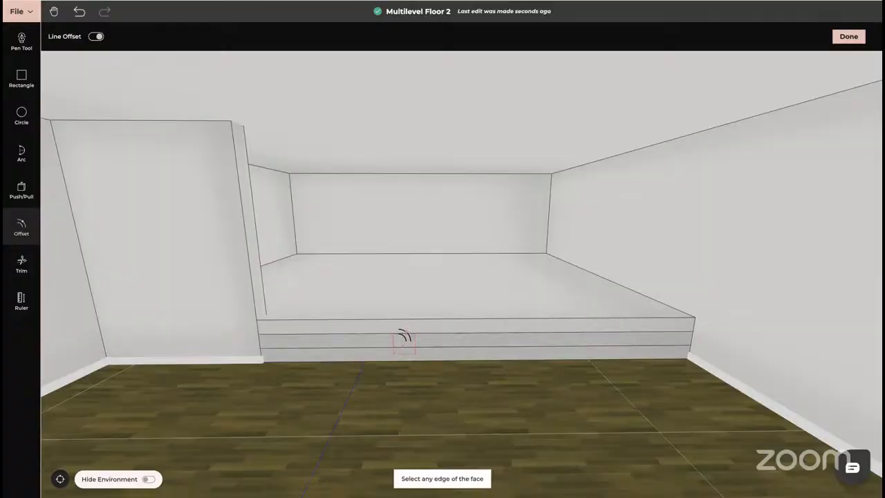
pyautogui.press('Escape')
pyautogui.moveTo(423, 372); pyautogui.dragTo(422, 391)
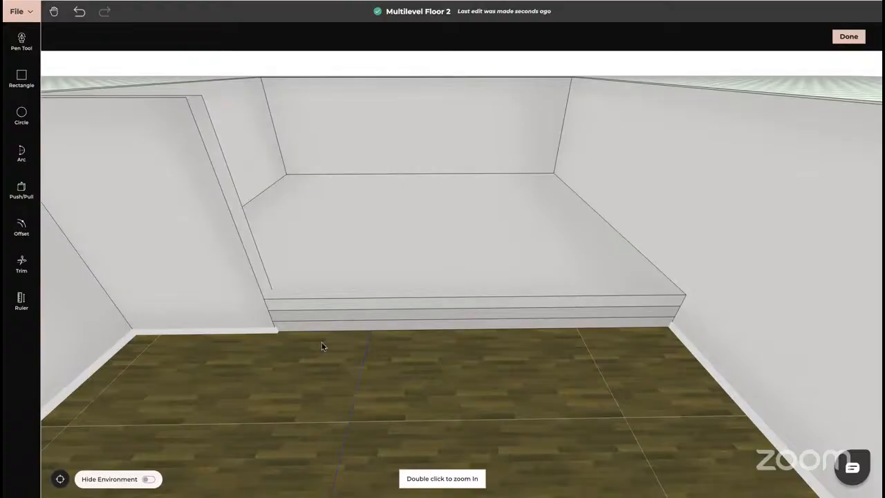
pyautogui.moveTo(305, 333); pyautogui.dragTo(361, 334)
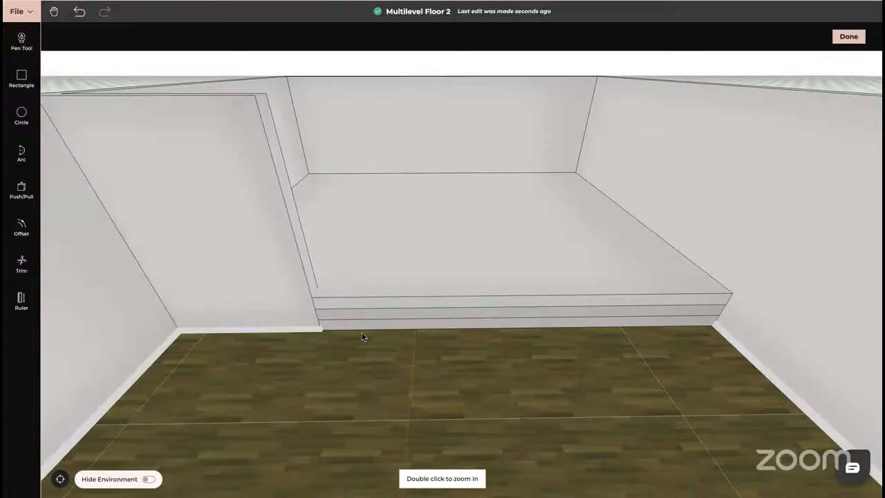
pyautogui.moveTo(358, 339); pyautogui.dragTo(415, 268)
pyautogui.scroll(5, 357, 324)
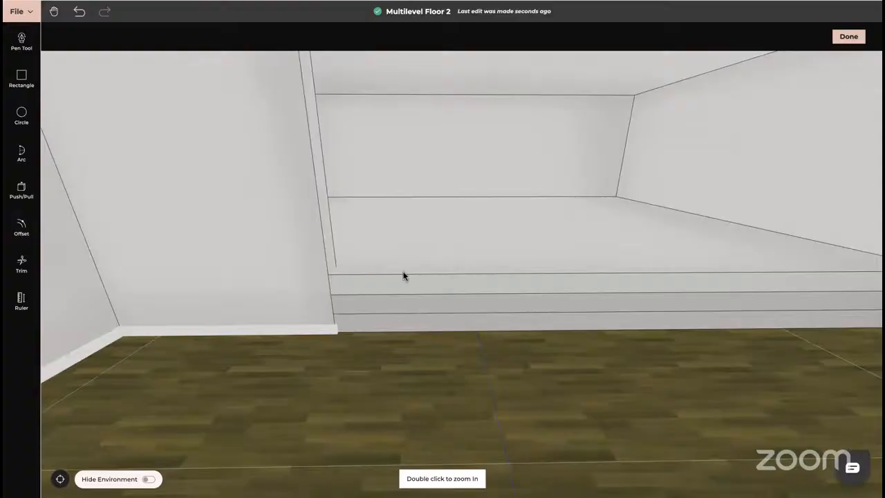
pyautogui.moveTo(399, 338); pyautogui.dragTo(432, 346)
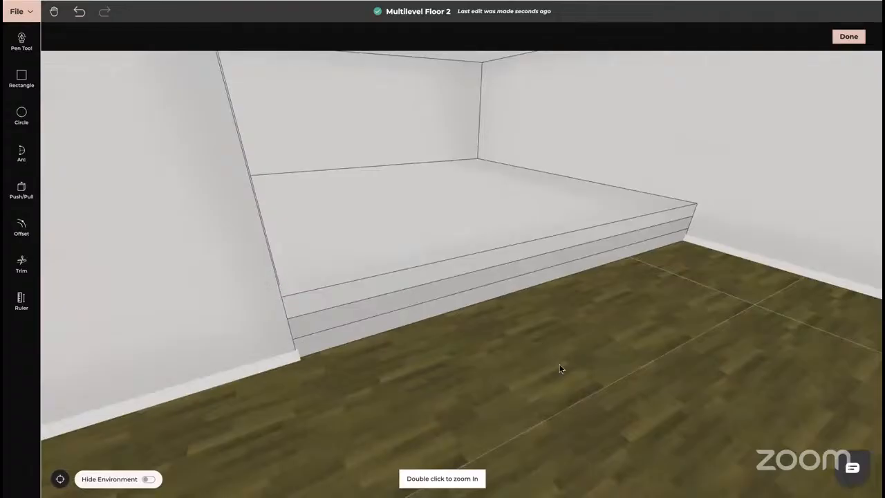
# Draw a 0.6 m vertical line with the Pen Tool along the end of the platform's front face beside the partition wall
pyautogui.moveTo(559, 368); pyautogui.dragTo(385, 332)
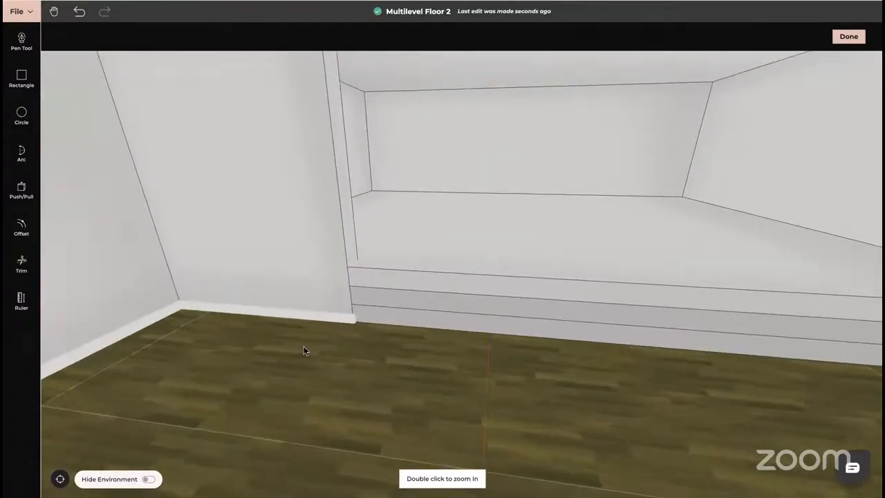
pyautogui.click(22, 40)
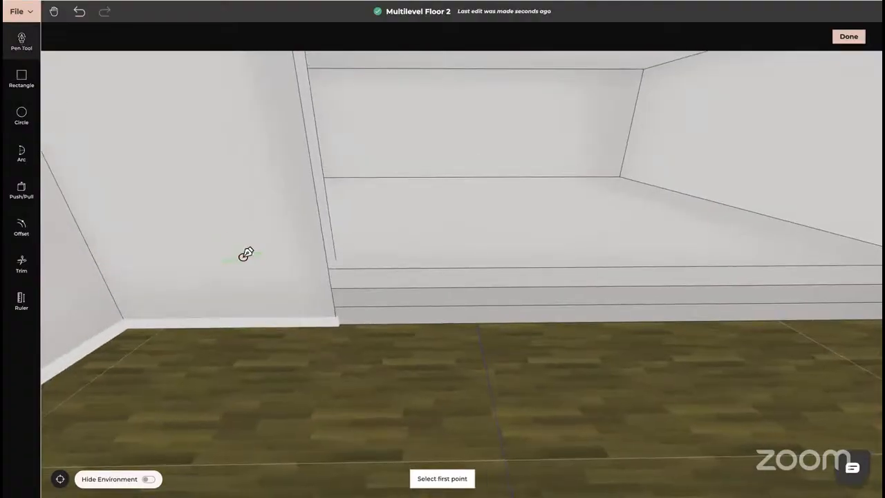
pyautogui.click(331, 267)
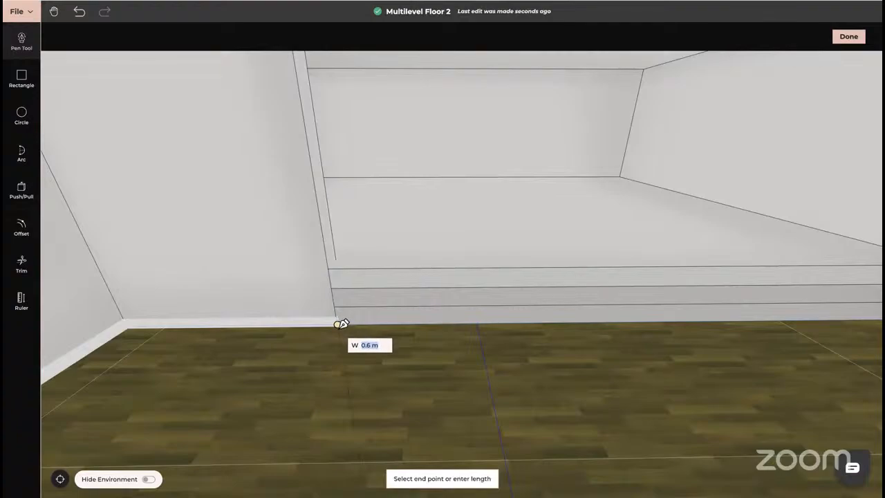
pyautogui.click(338, 324)
pyautogui.press('Escape')
# Push/Pull the lowest band of the platform's front face outward by 0.8 m to form the bottom step
pyautogui.moveTo(338, 351); pyautogui.dragTo(361, 354)
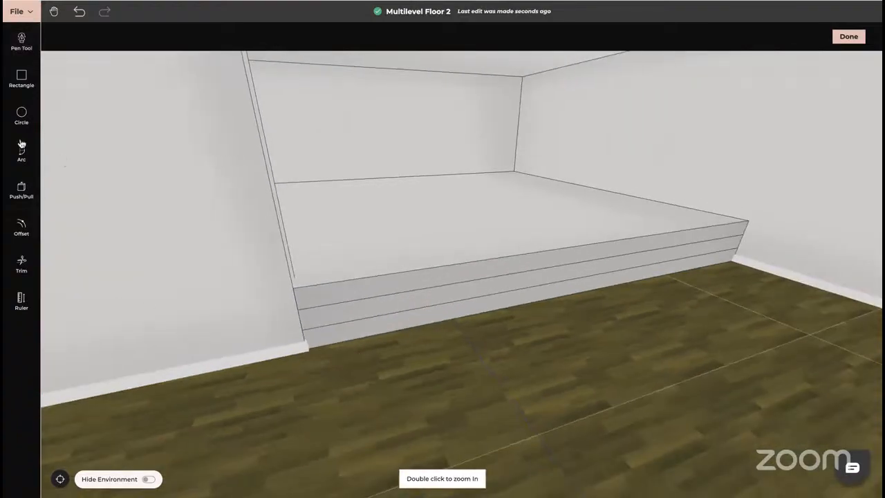
pyautogui.click(21, 190)
pyautogui.click(331, 340)
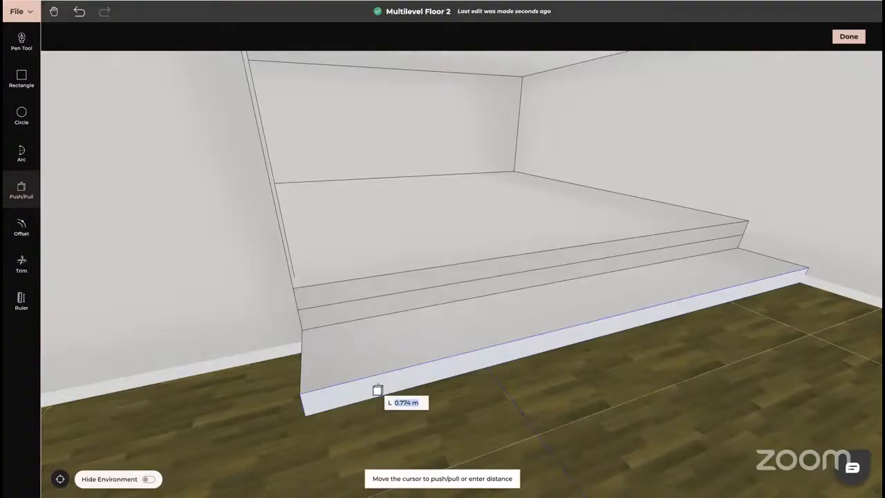
pyautogui.write('0.8')
pyautogui.press('Return')
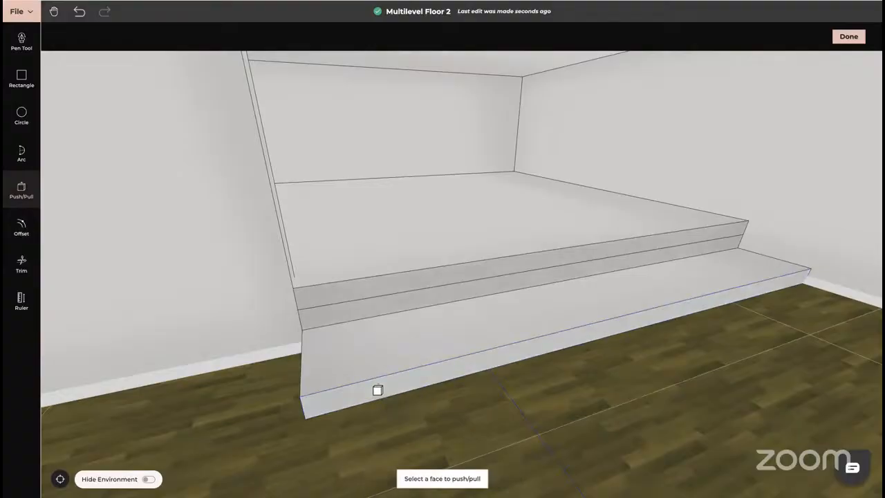
pyautogui.press('Escape')
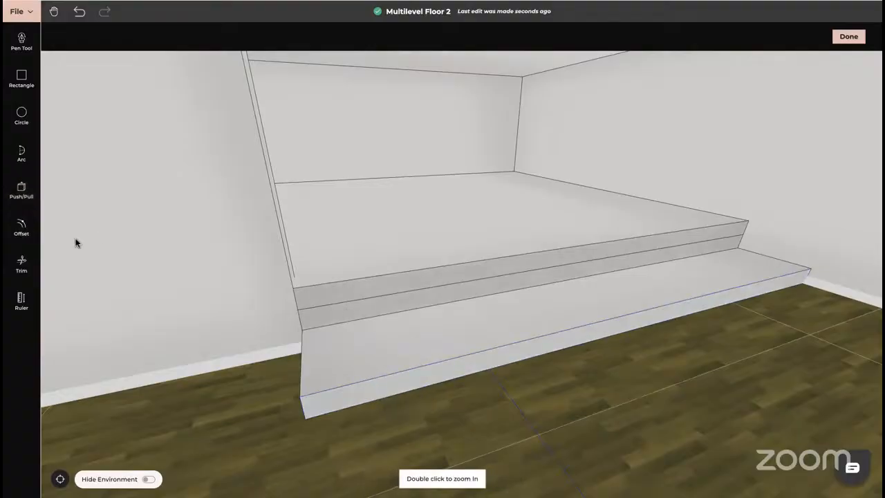
# Push/Pull the middle band of the platform's front face outward by 0.4 m to form the second step
pyautogui.click(22, 191)
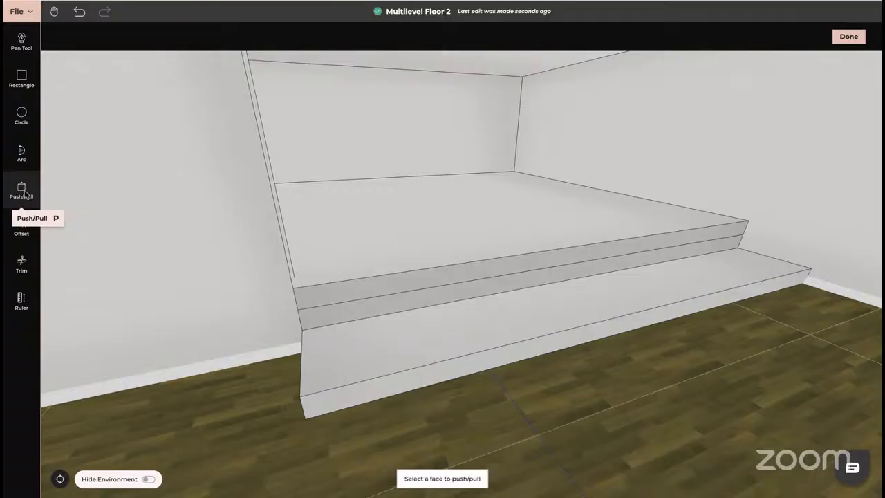
pyautogui.click(357, 310)
pyautogui.write('0.4')
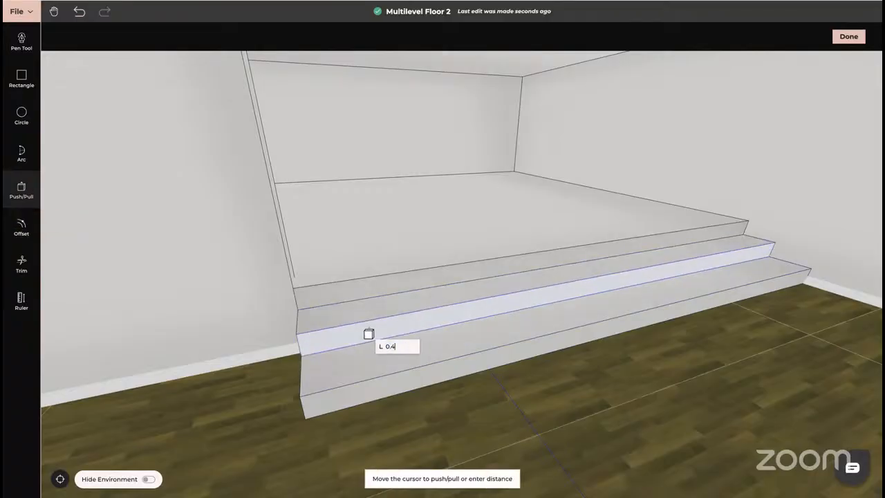
pyautogui.press('Return')
pyautogui.press('Escape')
# Draw a 0.2 m vertical line with the Pen Tool on the middle step's end, where it meets the partition wall
pyautogui.moveTo(368, 335); pyautogui.dragTo(260, 379)
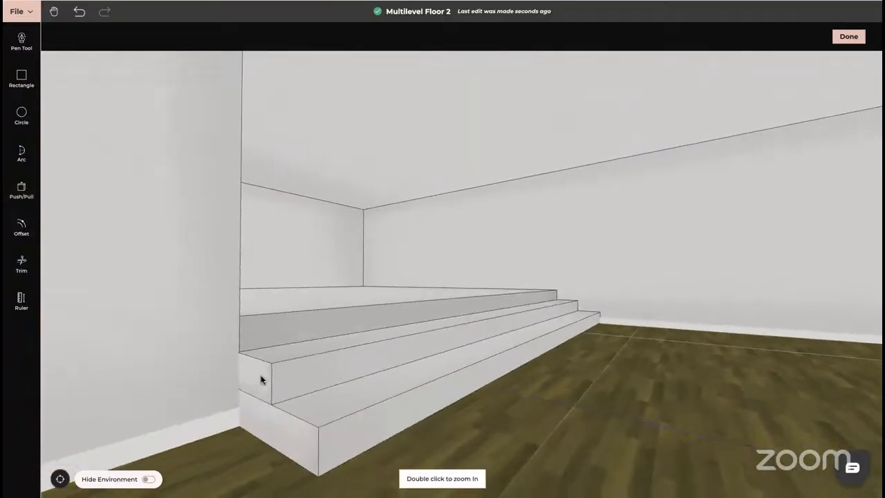
pyautogui.moveTo(362, 407); pyautogui.dragTo(302, 394)
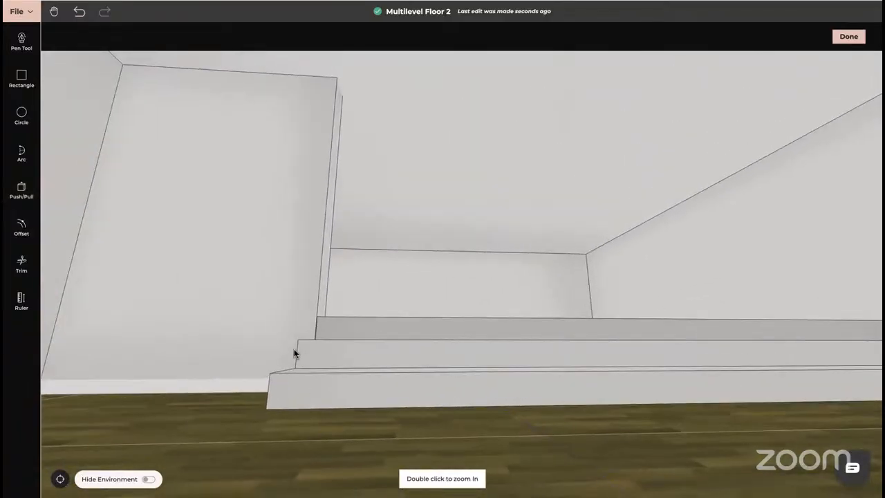
pyautogui.moveTo(137, 335); pyautogui.dragTo(340, 342)
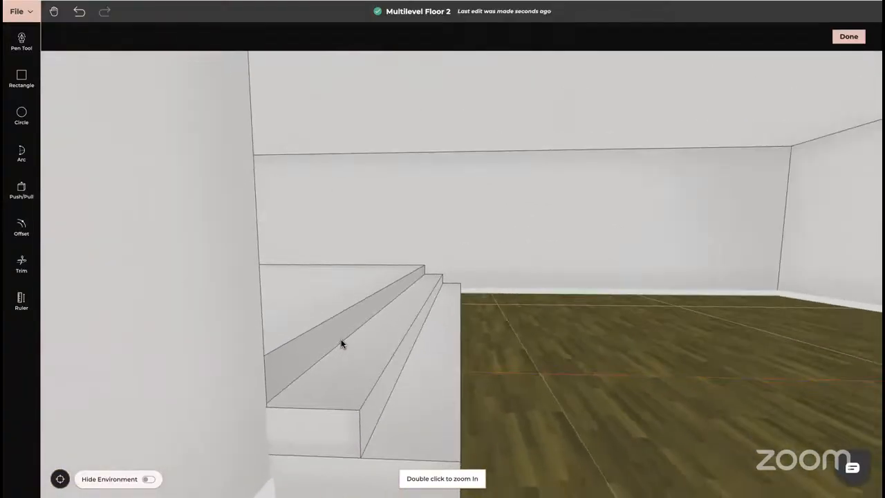
pyautogui.click(28, 43)
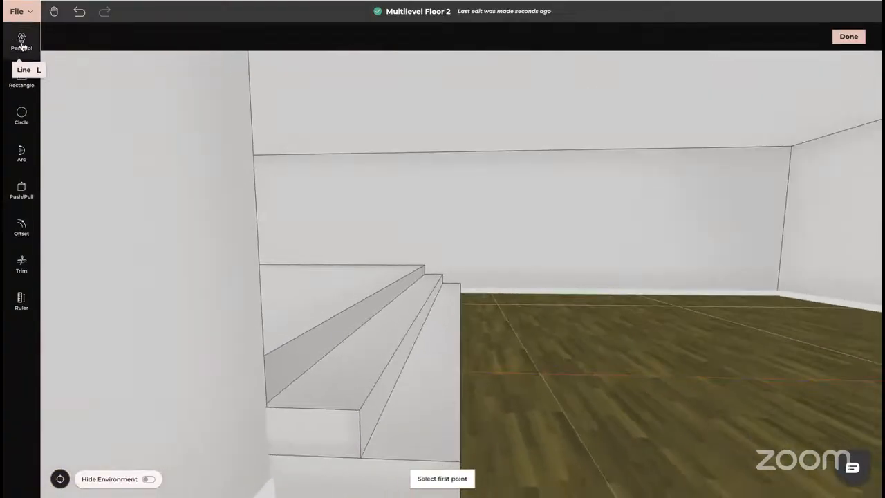
pyautogui.click(262, 407)
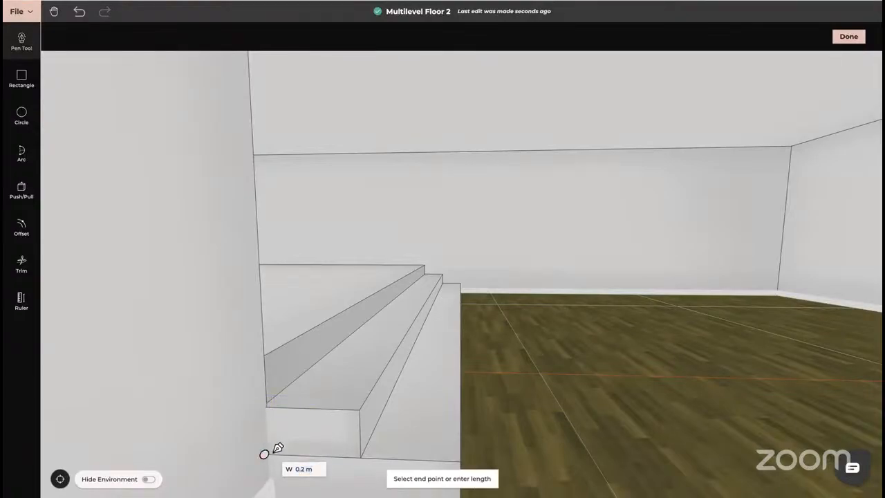
pyautogui.press('Escape')
pyautogui.moveTo(377, 452); pyautogui.dragTo(358, 452)
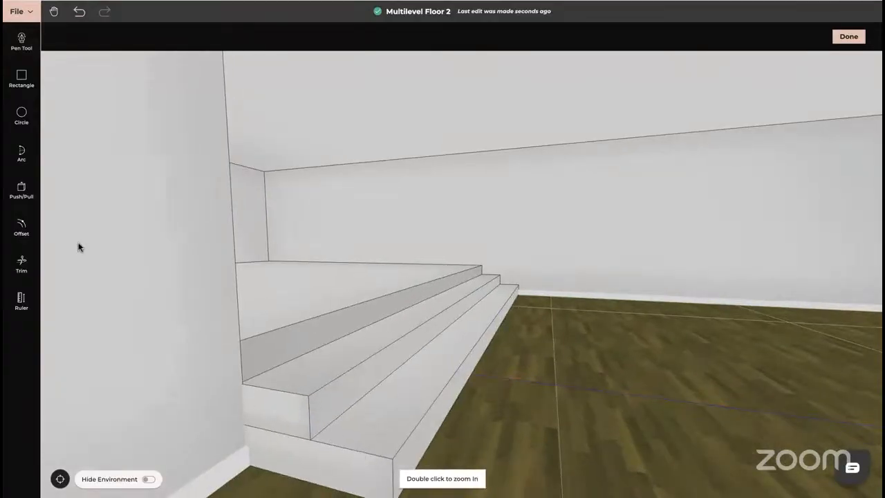
# Push/Pull the middle step's end face about 2 m along the front of the partition wall to the side wall
pyautogui.click(21, 189)
pyautogui.click(270, 412)
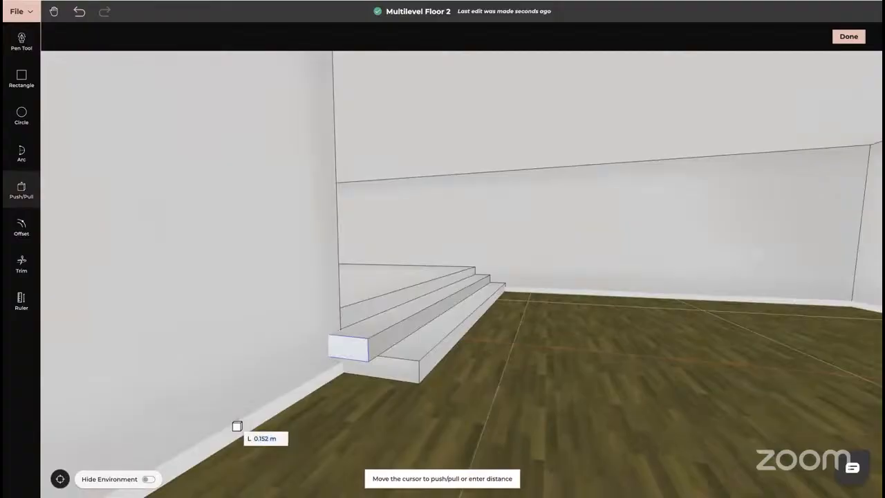
pyautogui.moveTo(237, 426); pyautogui.dragTo(175, 428)
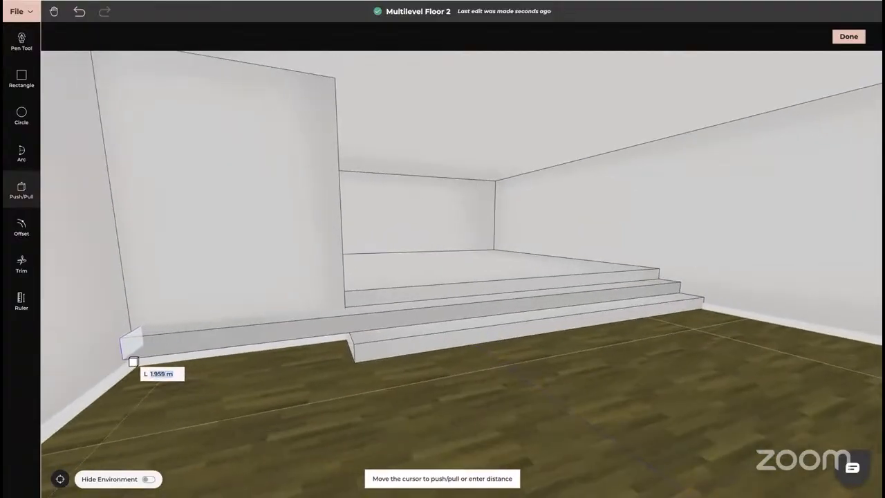
pyautogui.click(121, 360)
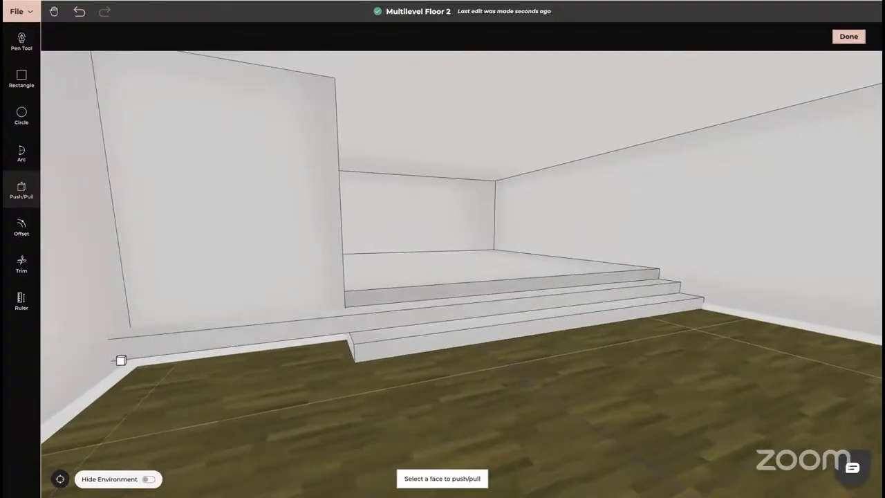
pyautogui.press('Escape')
# Push/Pull the top riser of the platform outward by about 0.016 m
pyautogui.moveTo(306, 353); pyautogui.dragTo(295, 426)
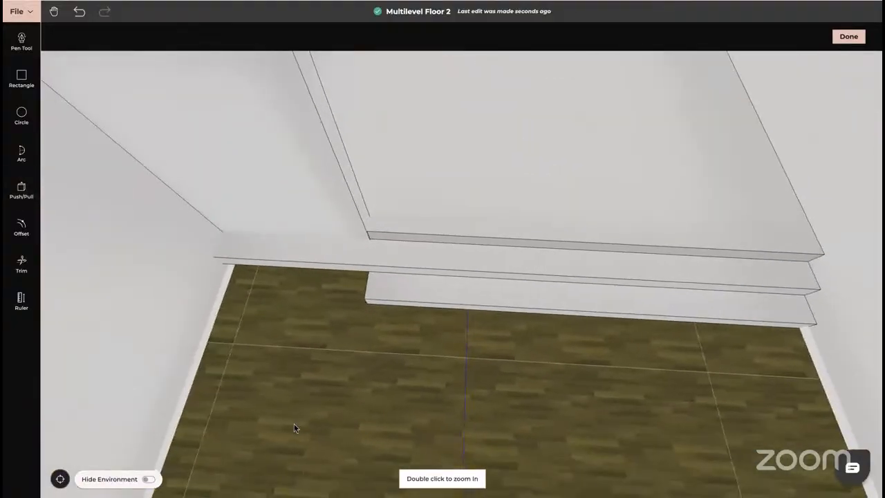
pyautogui.moveTo(504, 318); pyautogui.dragTo(506, 340)
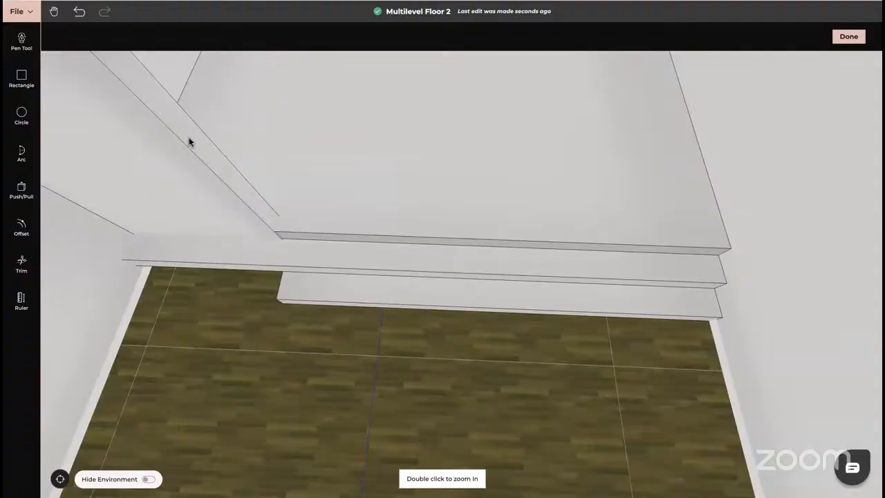
pyautogui.moveTo(375, 262); pyautogui.dragTo(164, 159)
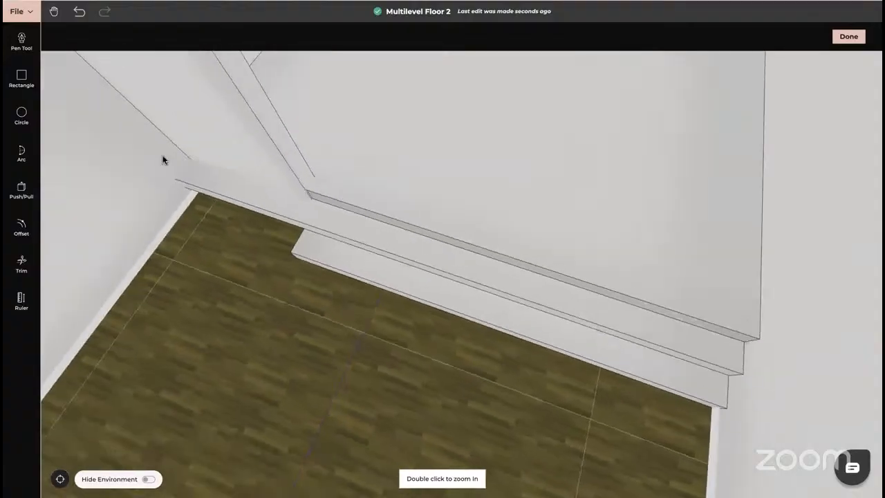
pyautogui.click(22, 189)
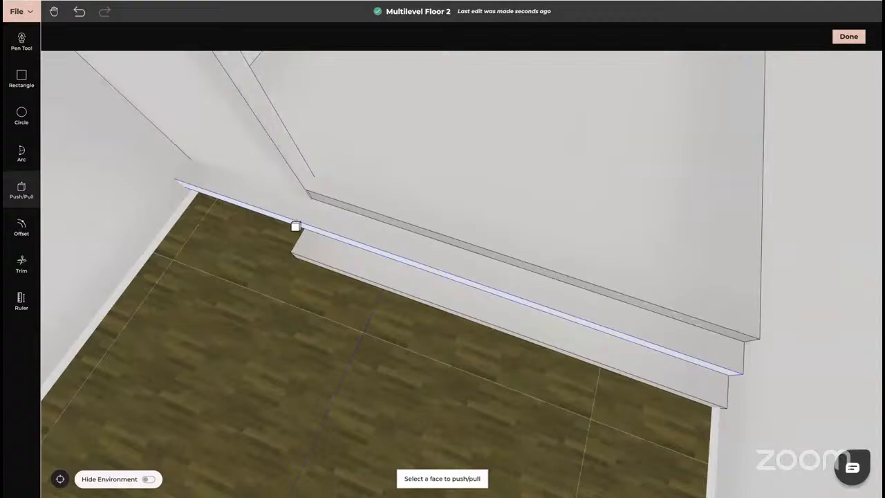
pyautogui.click(345, 212)
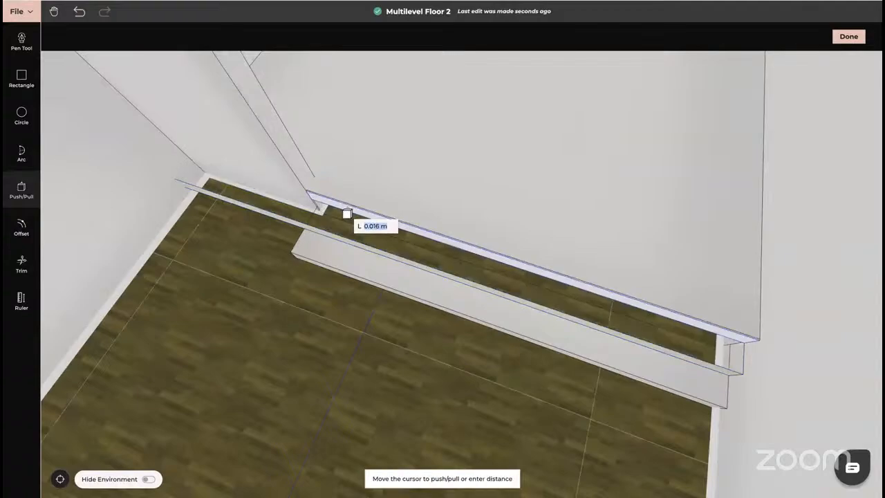
pyautogui.click(346, 214)
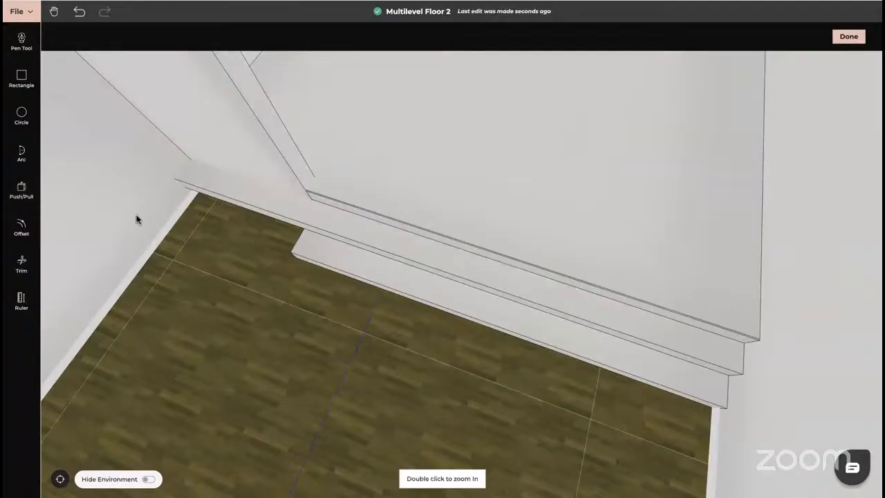
# Trim the extra line along the platform's top front edge and finish modifying the platform
pyautogui.click(20, 266)
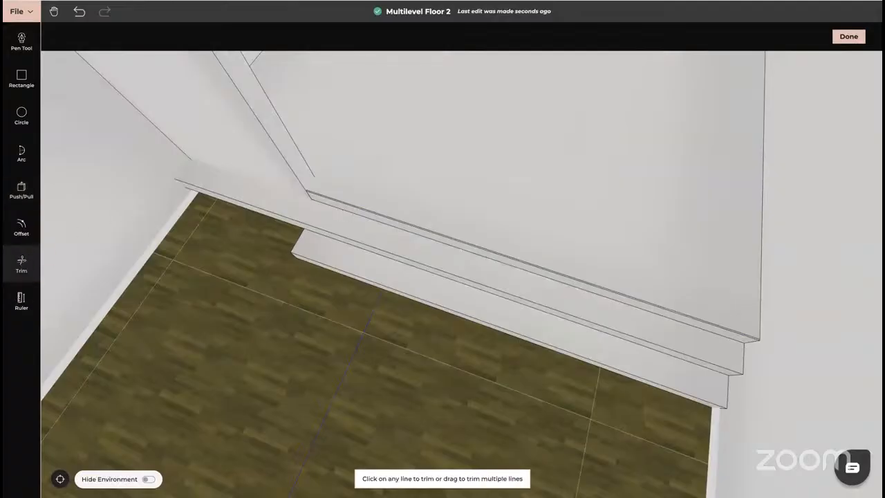
pyautogui.click(400, 217)
pyautogui.press('Escape')
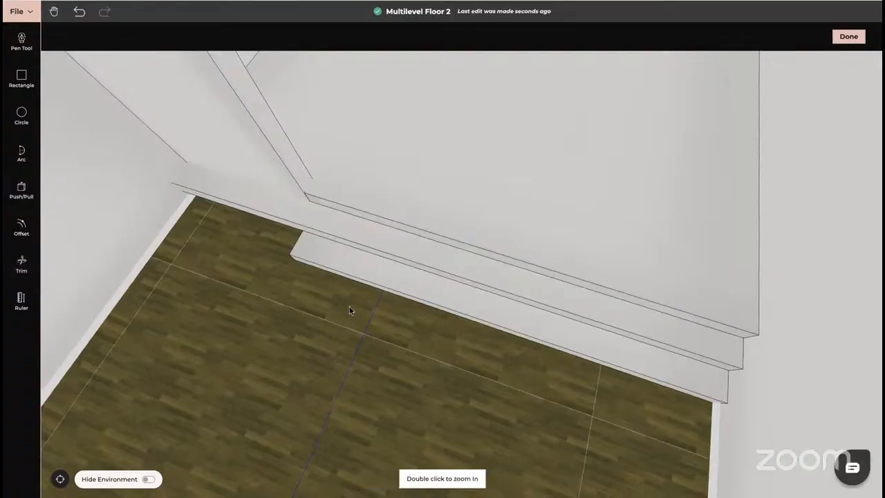
pyautogui.moveTo(351, 309); pyautogui.dragTo(345, 239)
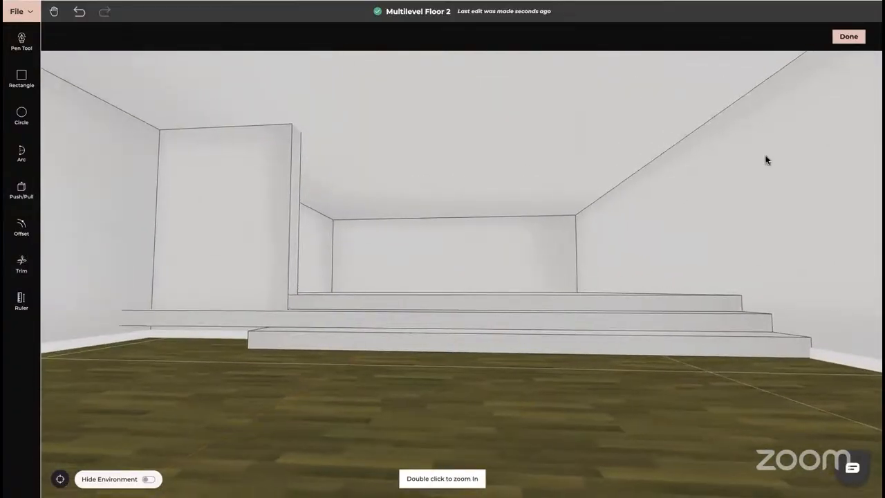
pyautogui.click(849, 38)
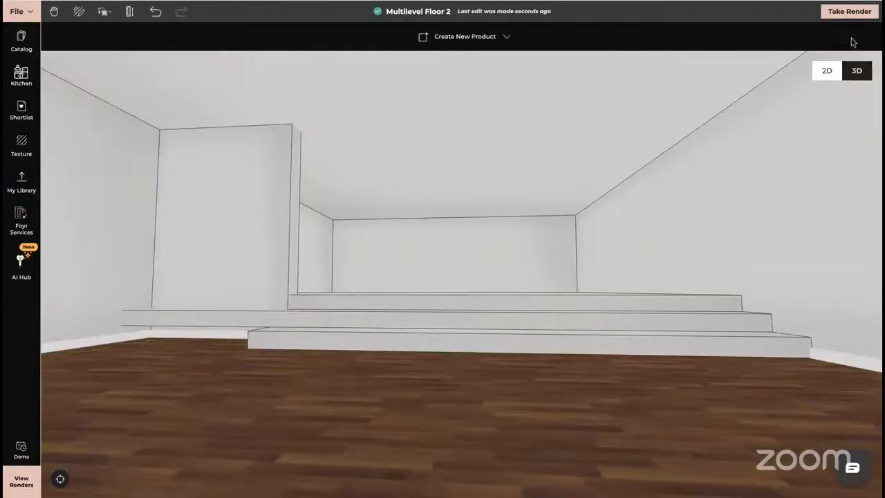
# Filter the floor textures to wood and apply Blanco Prime Floor Versailes to the top surface of the raised platform
pyautogui.moveTo(657, 379); pyautogui.dragTo(648, 452)
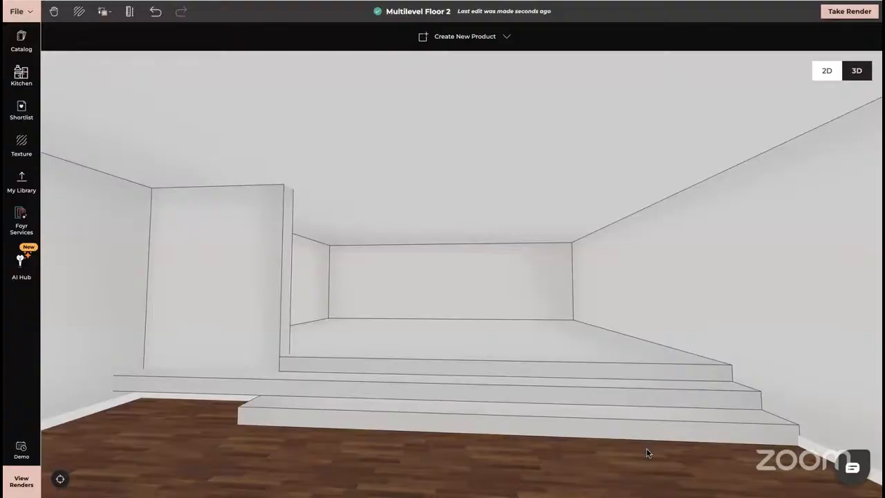
pyautogui.click(24, 147)
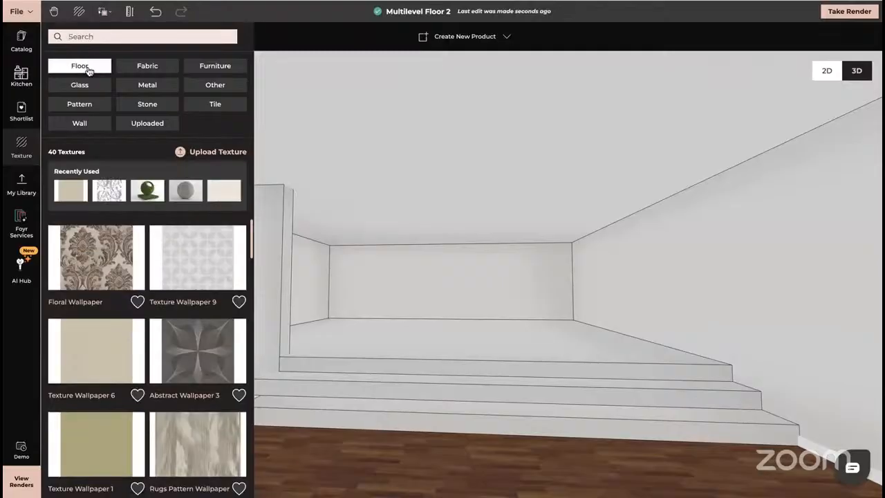
pyautogui.click(86, 68)
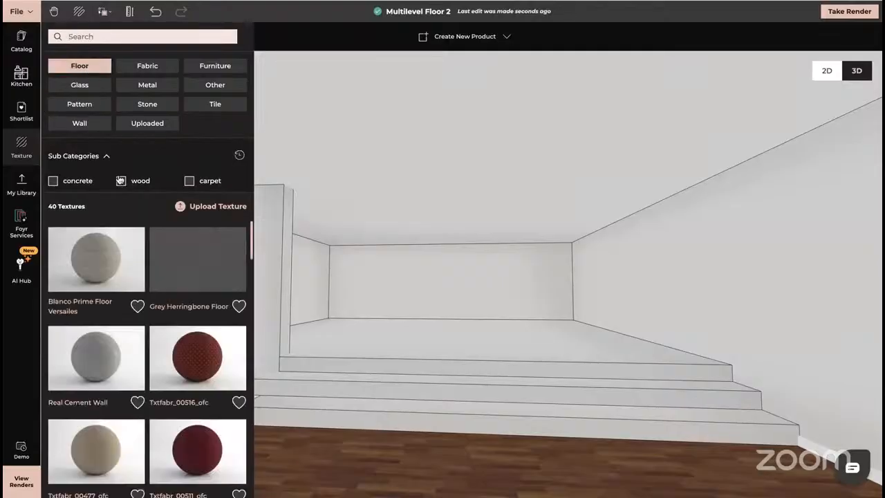
pyautogui.scroll(-1, 139, 332)
pyautogui.scroll(1, 142, 280)
pyautogui.click(136, 189)
pyautogui.scroll(-1, 131, 354)
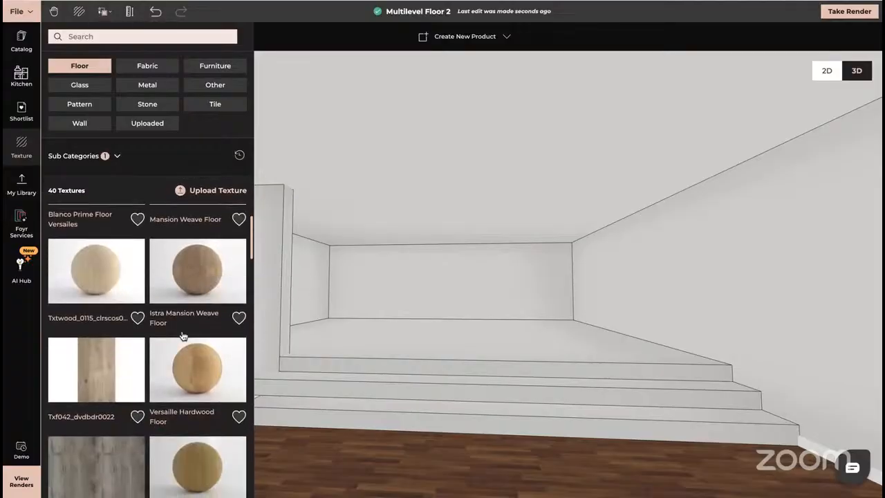
pyautogui.moveTo(100, 266); pyautogui.dragTo(486, 387)
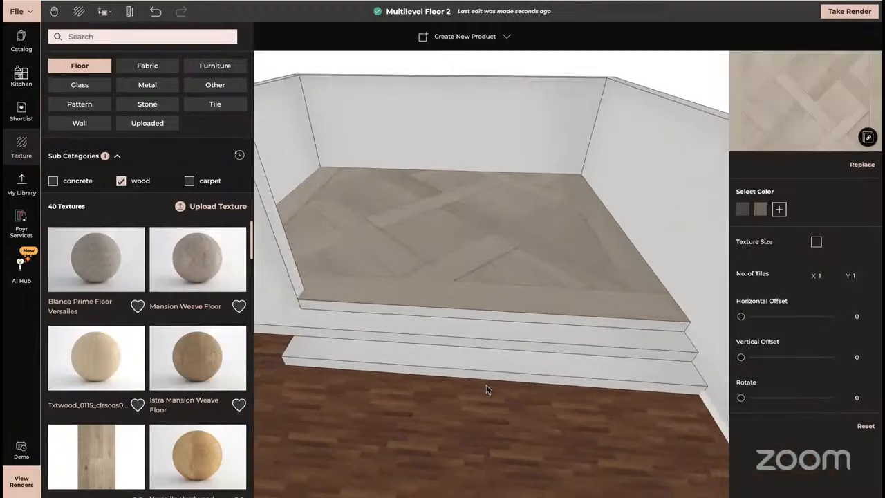
# Set the platform texture's number of tiles to 5 in both X and Y
pyautogui.click(824, 275)
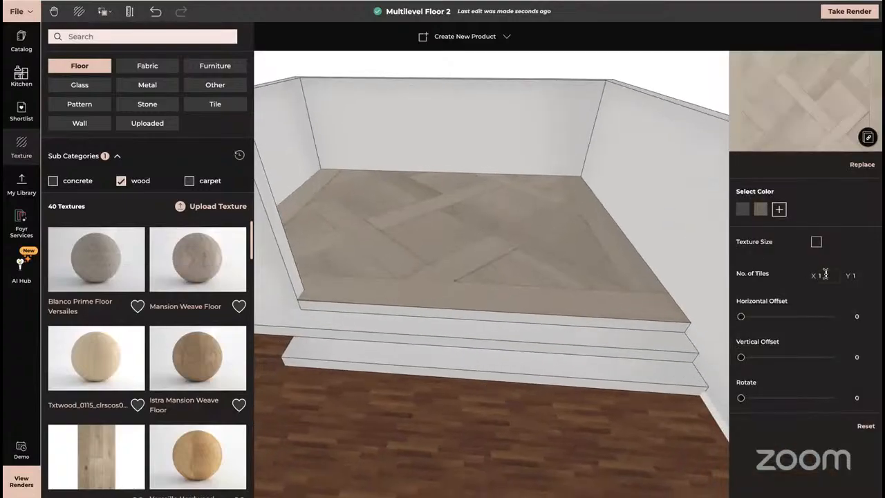
pyautogui.write('5')
pyautogui.press('Return')
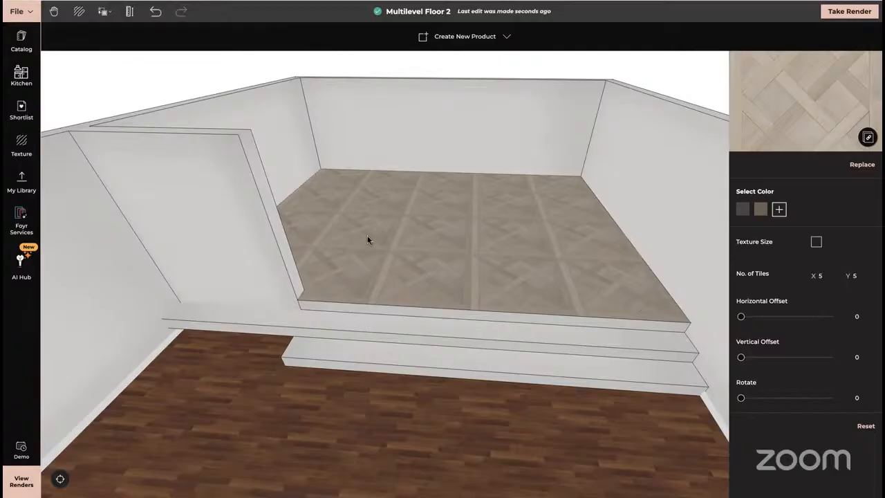
# Search the catalog for "floor cube" and place a Floor Docked Solid Cube 24"X24"X24" on the wood floor in front of the steps
pyautogui.moveTo(387, 334); pyautogui.dragTo(354, 331)
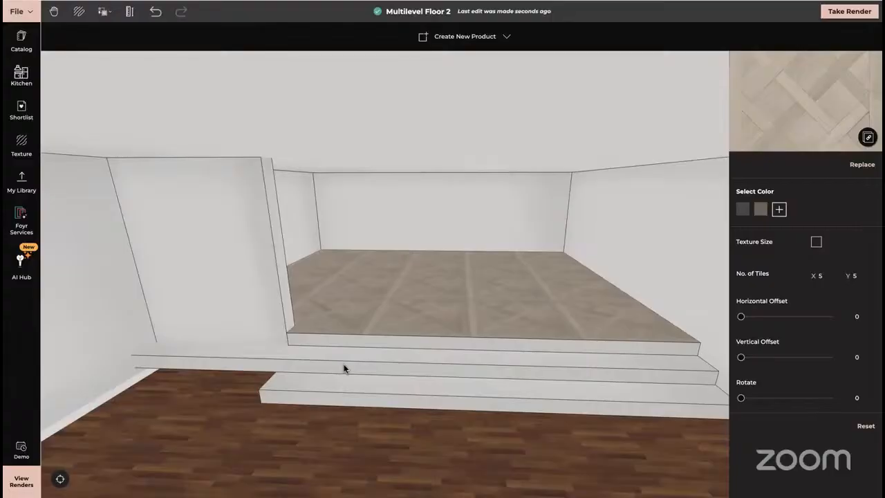
pyautogui.click(21, 40)
pyautogui.click(119, 42)
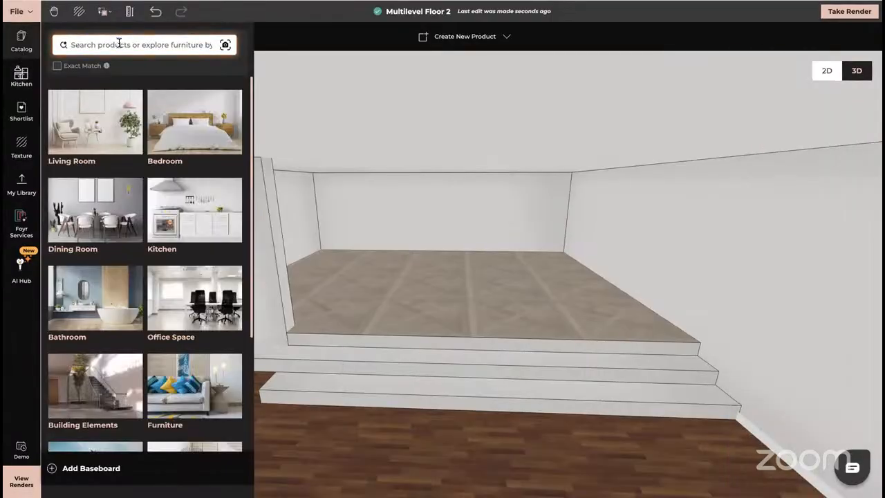
pyautogui.write('floo')
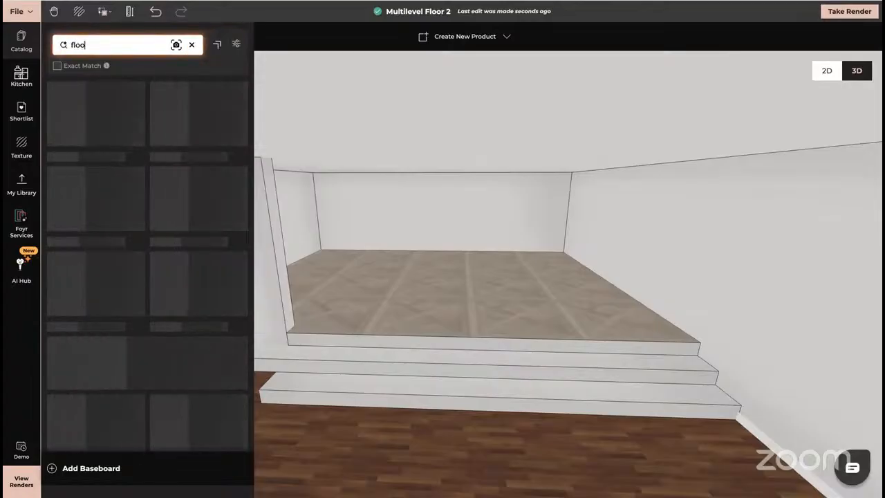
pyautogui.write('r cube')
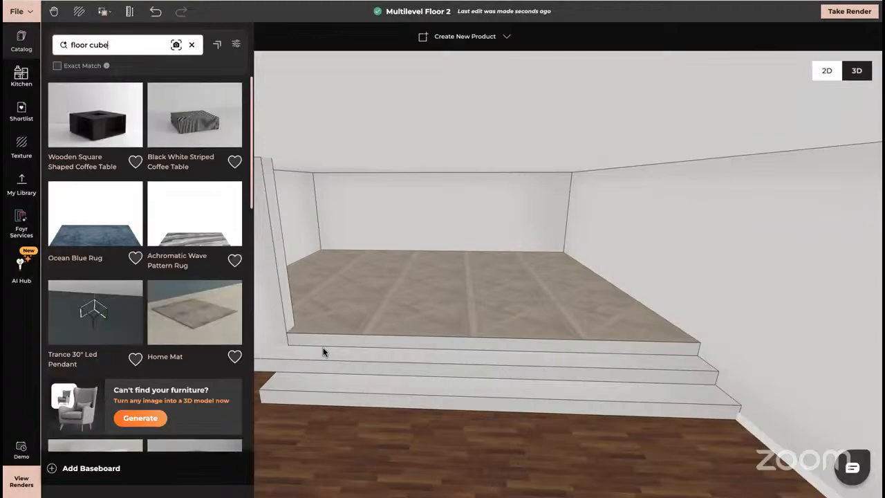
pyautogui.moveTo(409, 362); pyautogui.dragTo(411, 296)
pyautogui.scroll(-3, 194, 241)
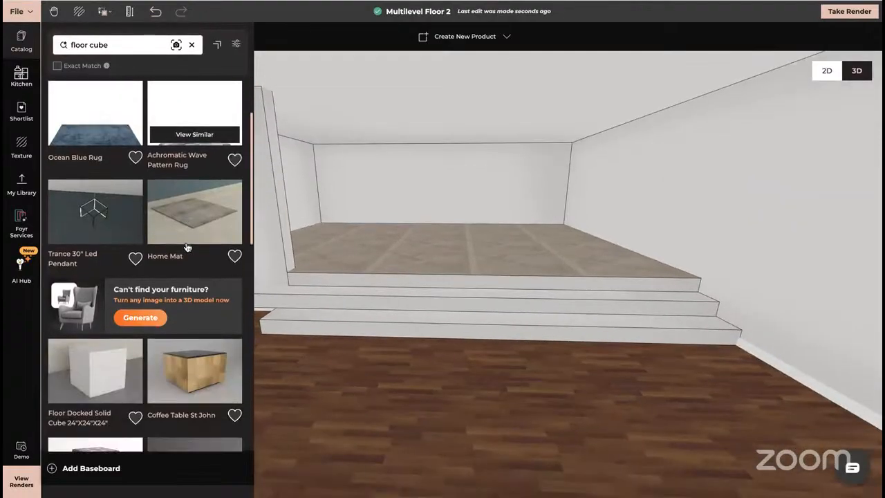
pyautogui.moveTo(102, 240); pyautogui.dragTo(370, 414)
pyautogui.scroll(-5, 560, 380)
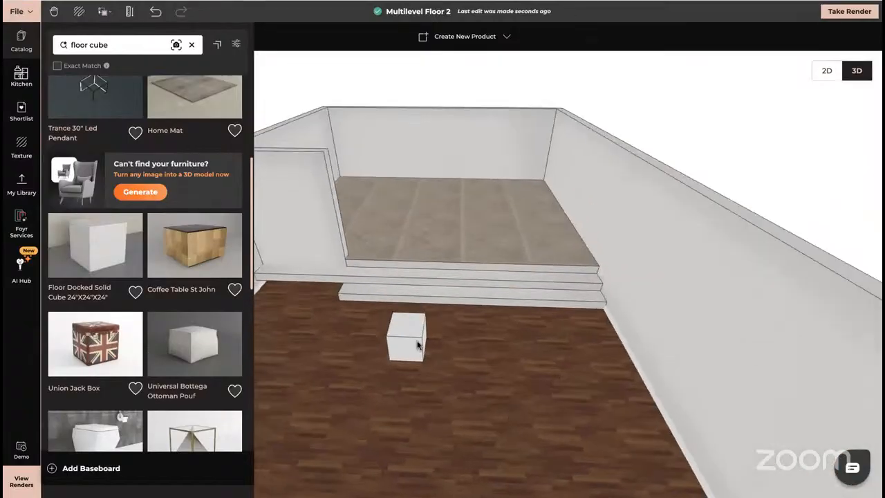
# Stretch the cube into a low platform about 3.4 m long and 2.4 m deep, and reduce its height
pyautogui.click(417, 342)
pyautogui.click(443, 36)
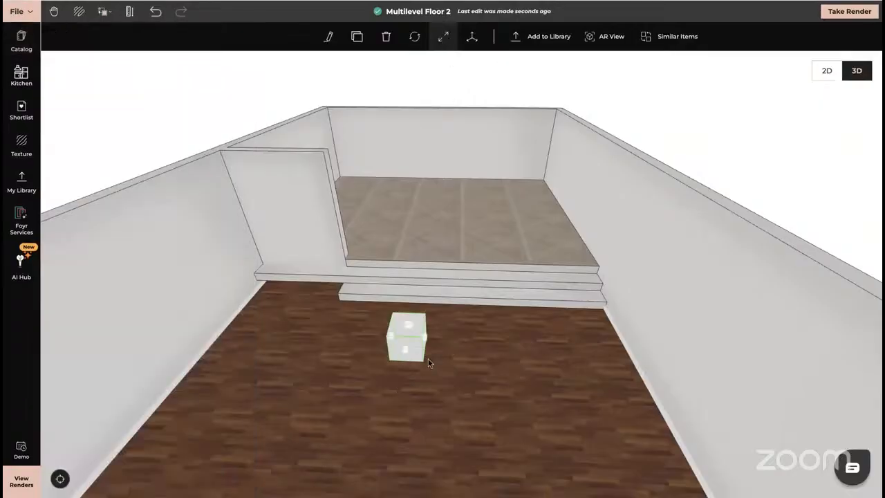
pyautogui.click(426, 340)
pyautogui.click(580, 360)
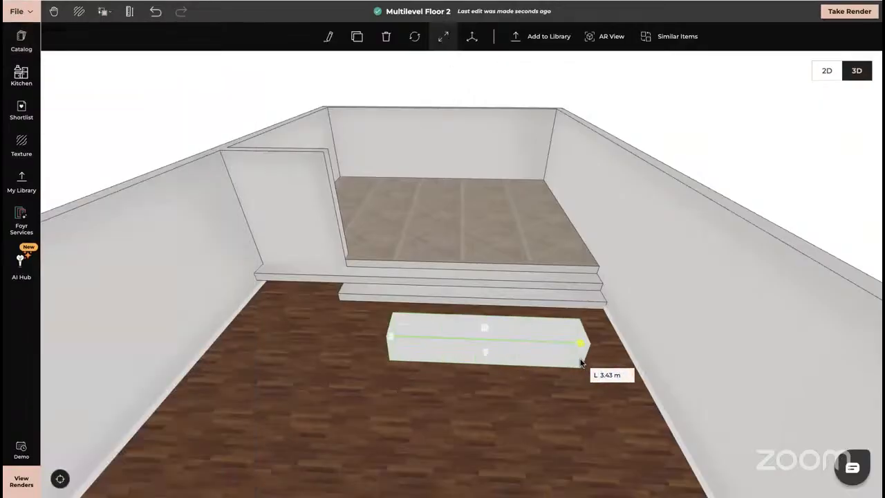
pyautogui.click(485, 355)
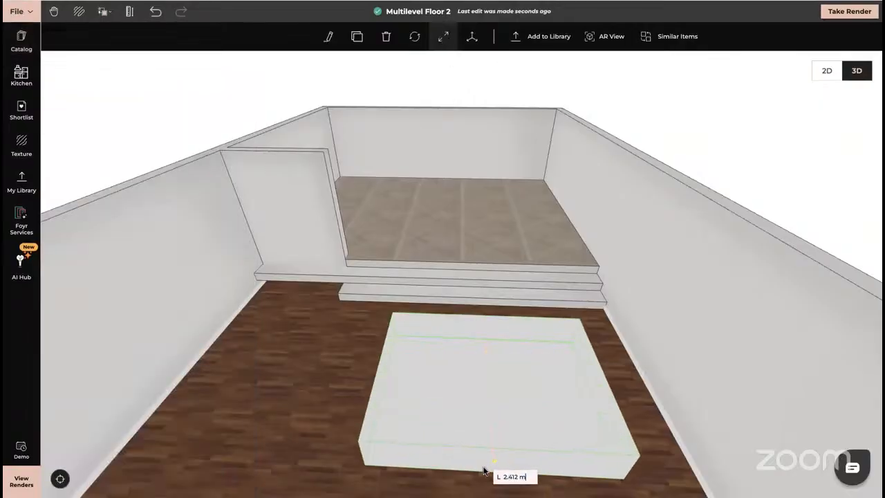
pyautogui.click(442, 484)
pyautogui.click(490, 370)
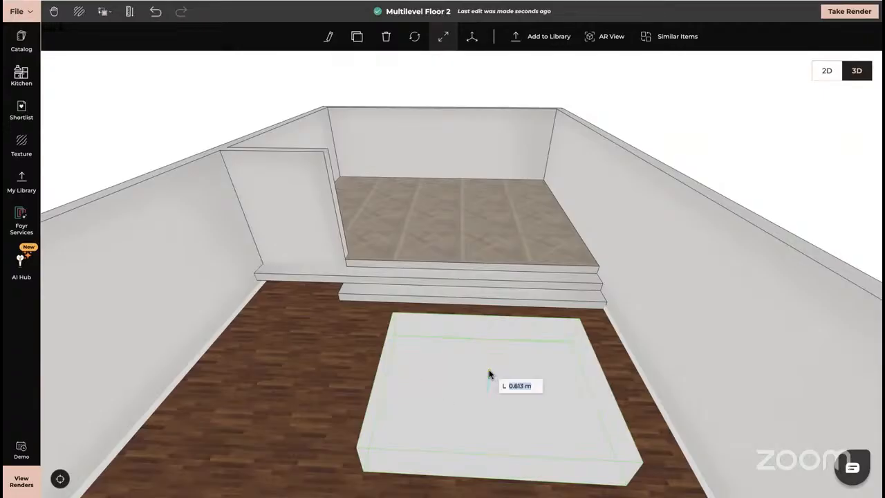
pyautogui.click(490, 382)
# Copy the texture and material from the raised platform's top surface onto the resized box
pyautogui.moveTo(323, 402); pyautogui.dragTo(417, 237)
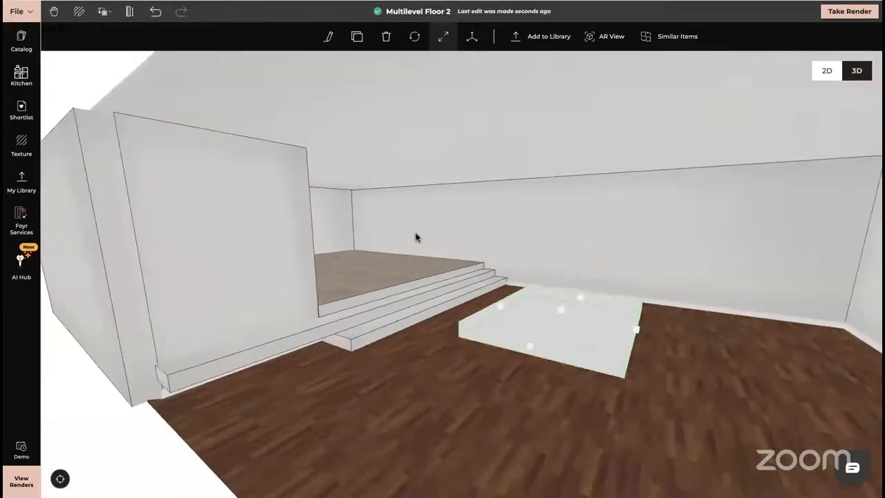
pyautogui.click(109, 15)
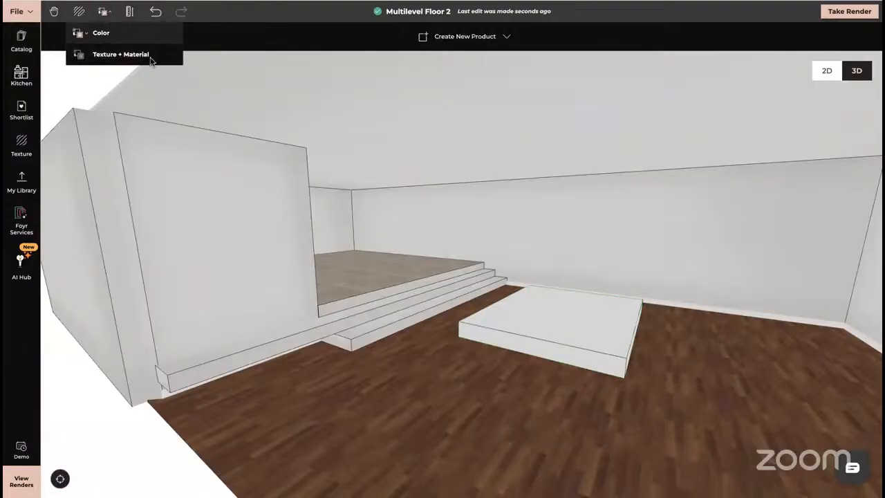
pyautogui.click(148, 55)
pyautogui.click(383, 270)
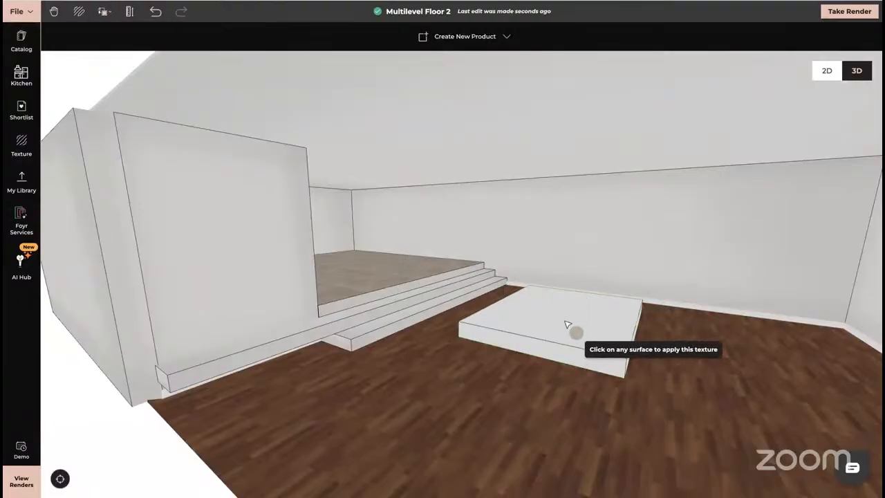
pyautogui.click(565, 328)
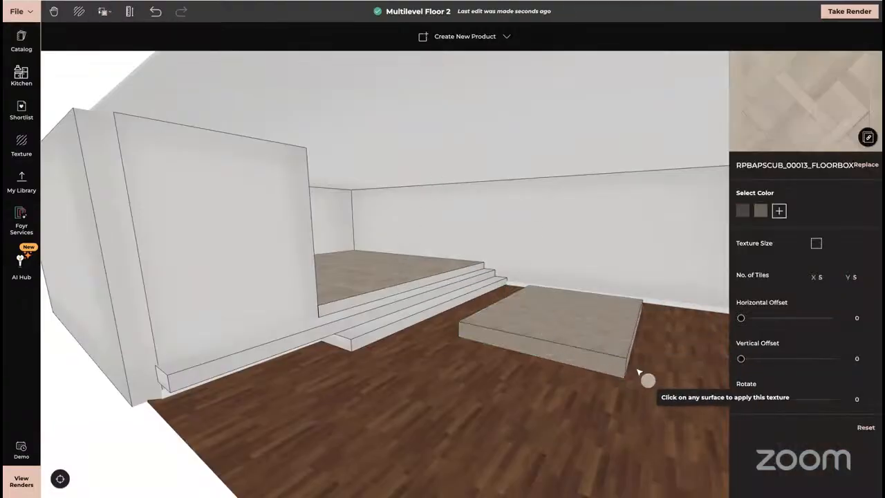
pyautogui.moveTo(643, 377); pyautogui.dragTo(573, 374)
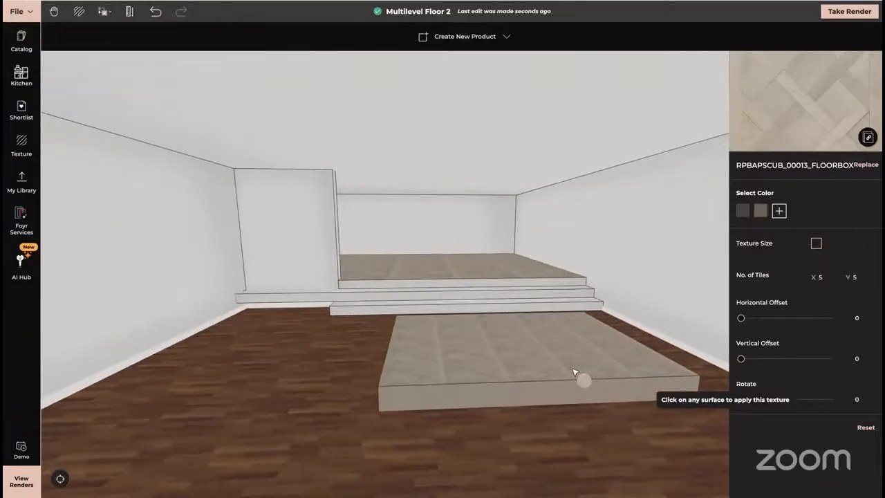
pyautogui.press('Escape')
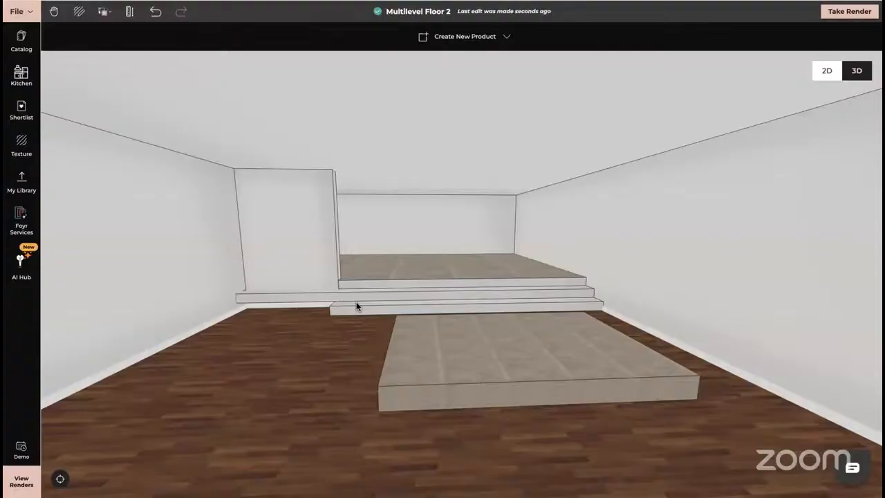
# Delete the textured box from the floor in front of the steps
pyautogui.click(469, 353)
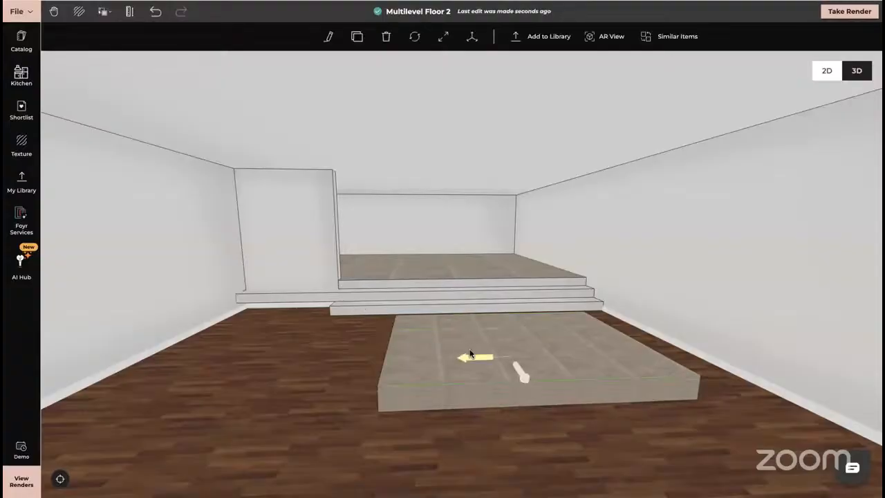
pyautogui.press('Delete')
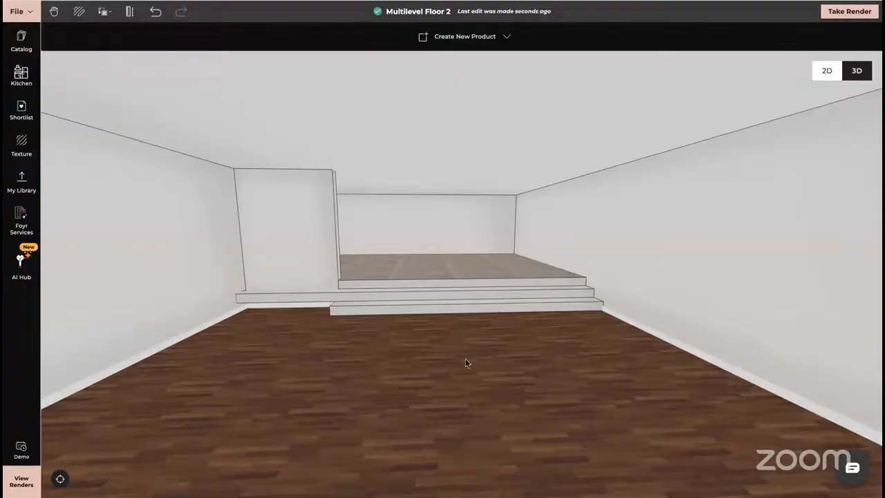
pyautogui.moveTo(479, 363); pyautogui.dragTo(401, 417)
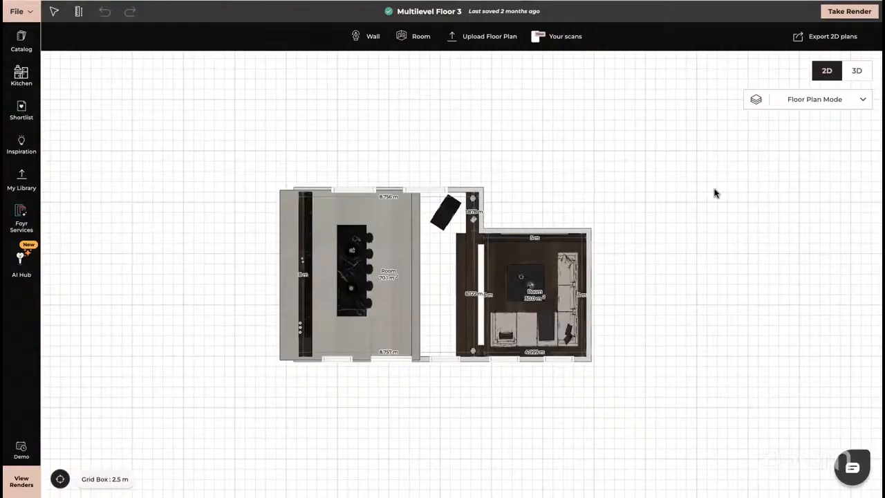
# Show the Multilevel Floor 3 project in 3D with the Heavy object mode and examine its stepped kitchen and living levels
pyautogui.click(856, 72)
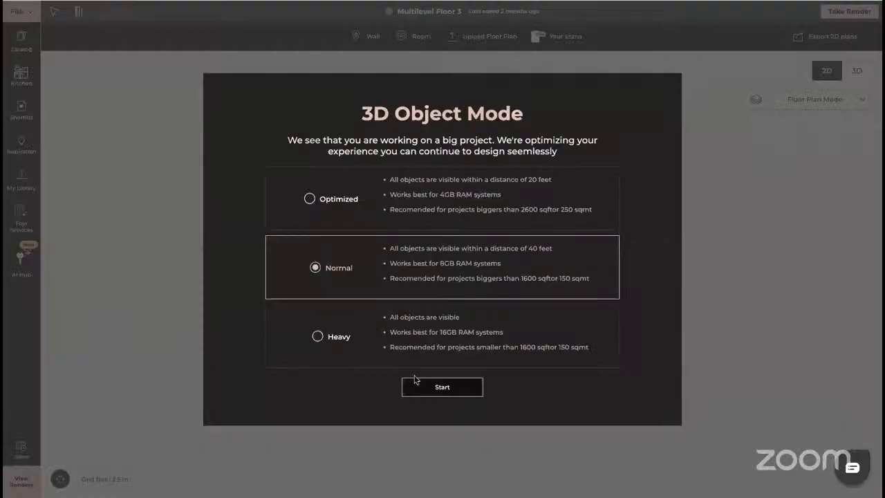
pyautogui.click(318, 335)
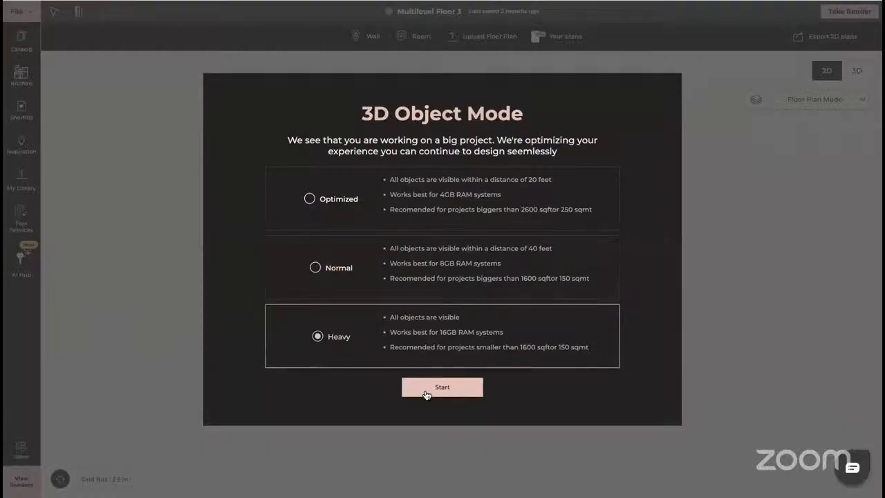
pyautogui.click(426, 392)
pyautogui.moveTo(387, 337); pyautogui.dragTo(671, 172)
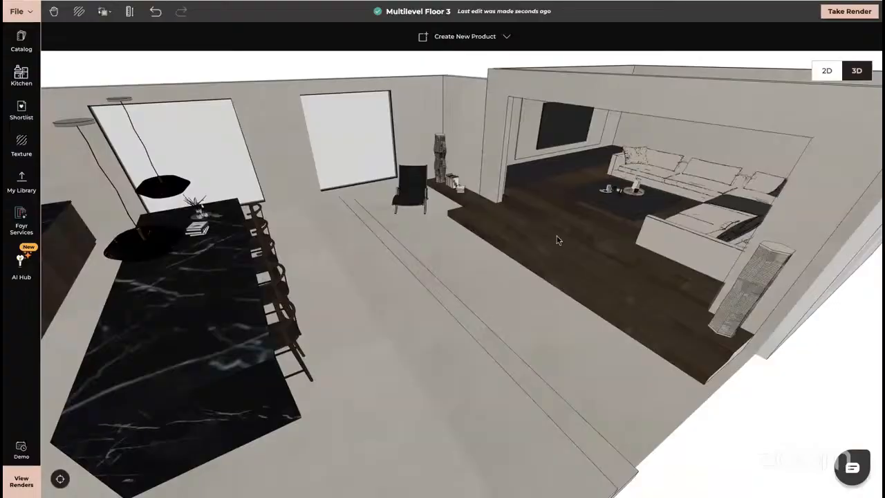
pyautogui.moveTo(558, 248); pyautogui.dragTo(419, 344)
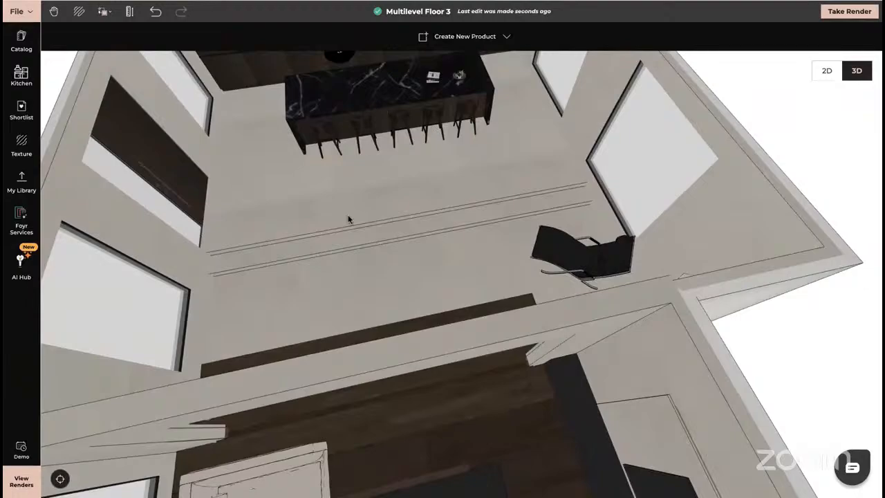
pyautogui.moveTo(349, 267); pyautogui.dragTo(445, 217)
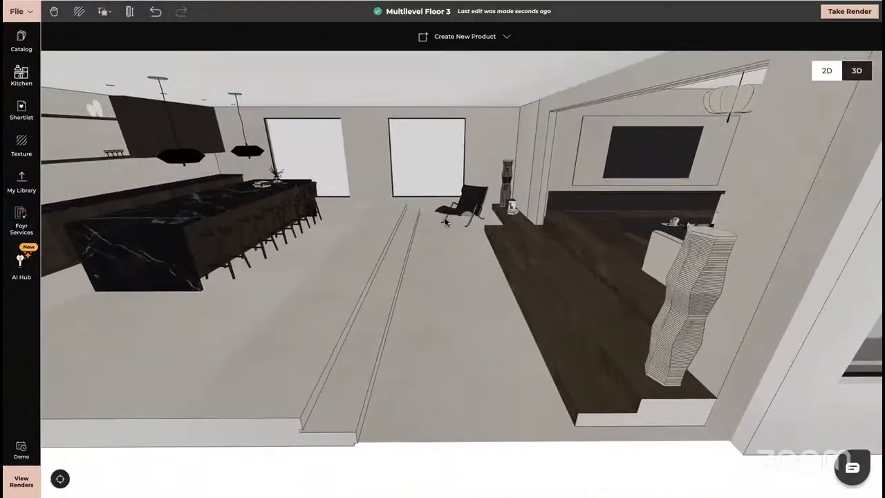
pyautogui.moveTo(444, 217); pyautogui.dragTo(445, 311)
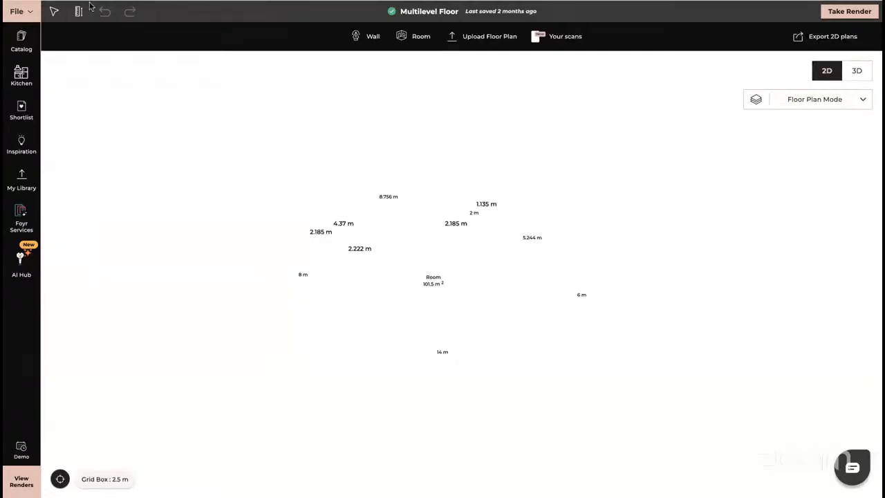
# Show the Multilevel Floor project in 3D and examine the sunken living area beside the kitchen
pyautogui.click(60, 0)
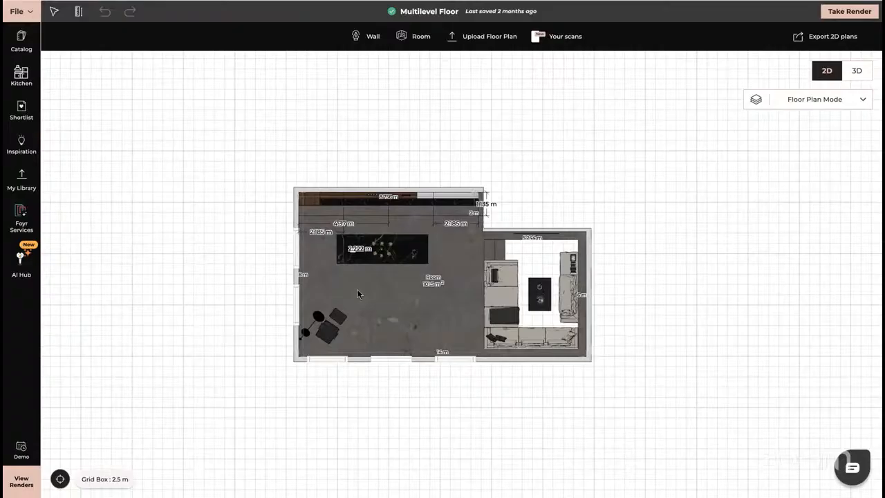
pyautogui.click(857, 72)
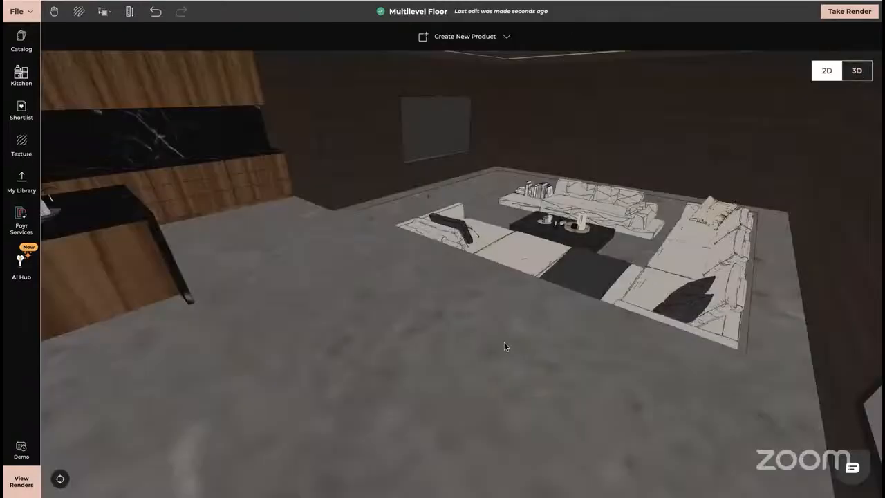
pyautogui.moveTo(504, 346); pyautogui.dragTo(434, 336)
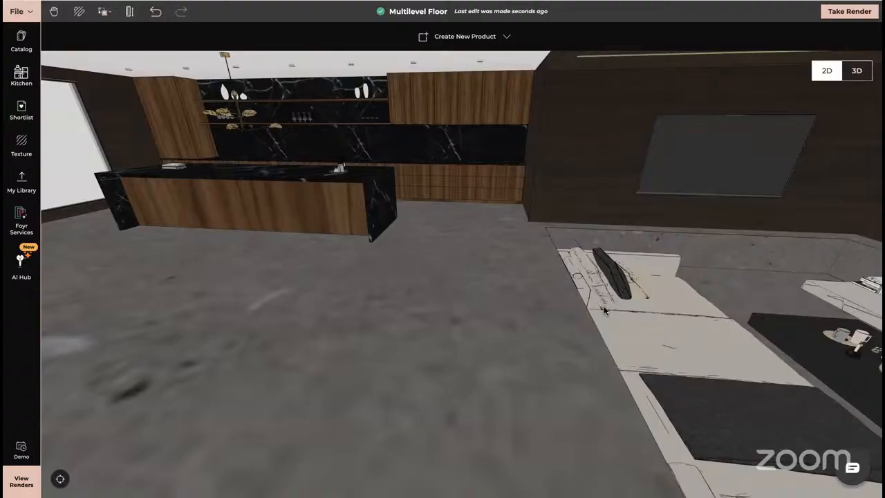
pyautogui.click(469, 303)
pyautogui.click(15, 330)
pyautogui.scroll(-5, 335, 246)
pyautogui.moveTo(349, 345); pyautogui.dragTo(363, 370)
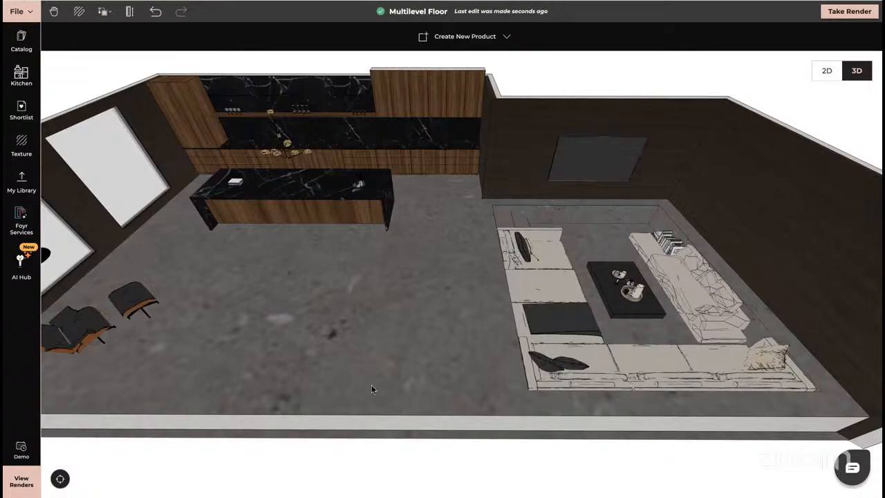
# Open the custom grey floor for modification, examine the cut-out and steps of the sunken area, and finish without changes
pyautogui.click(370, 373)
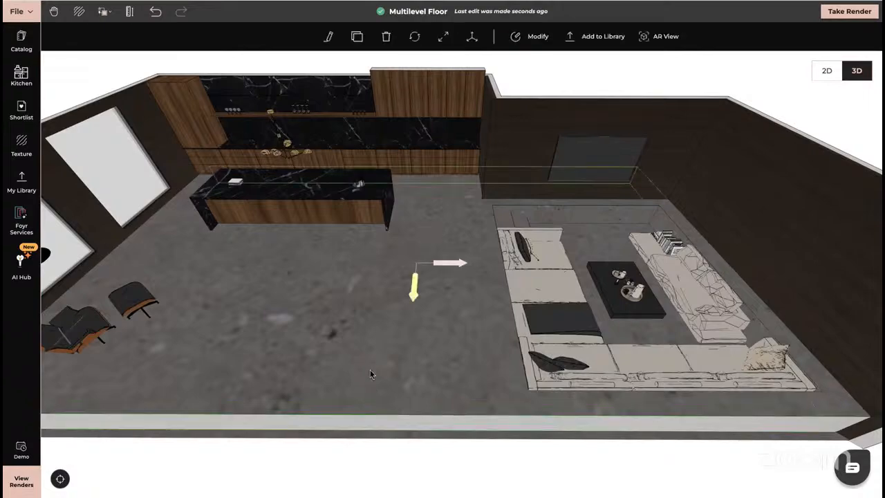
pyautogui.click(530, 39)
pyautogui.moveTo(322, 238); pyautogui.dragTo(601, 151)
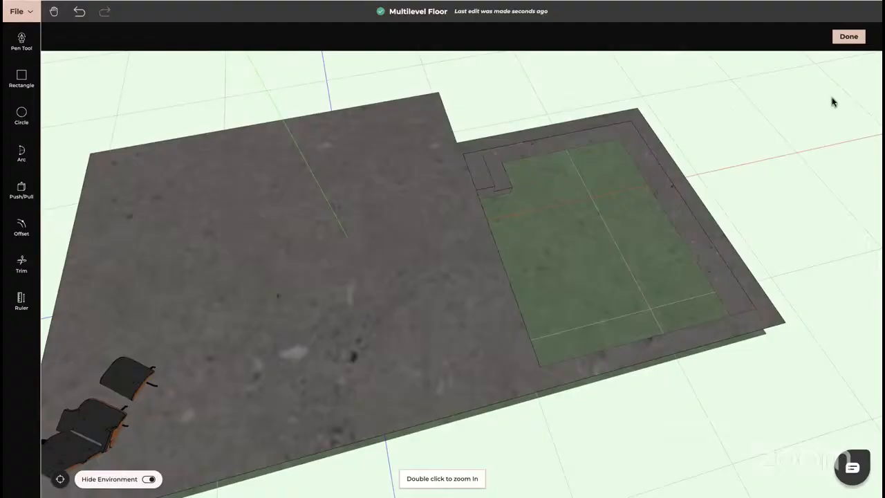
pyautogui.click(848, 38)
pyautogui.moveTo(475, 246); pyautogui.dragTo(558, 285)
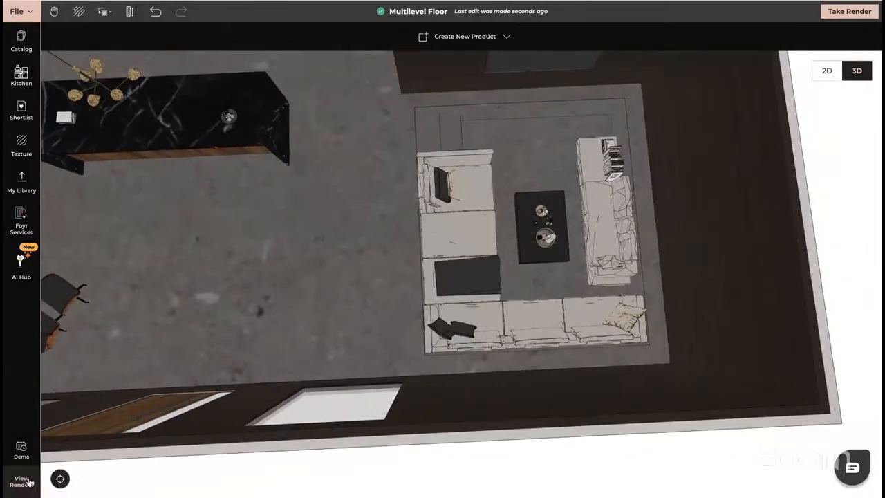
# Draw an L-shaped room beside the existing plan in 2D, about 14 m by 7.7 m with a 2 m setback along one long side
pyautogui.click(60, 479)
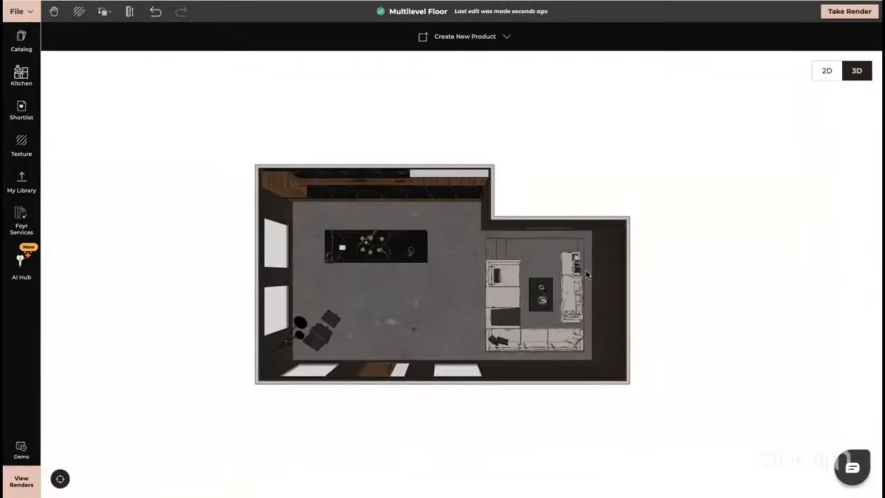
pyautogui.click(823, 74)
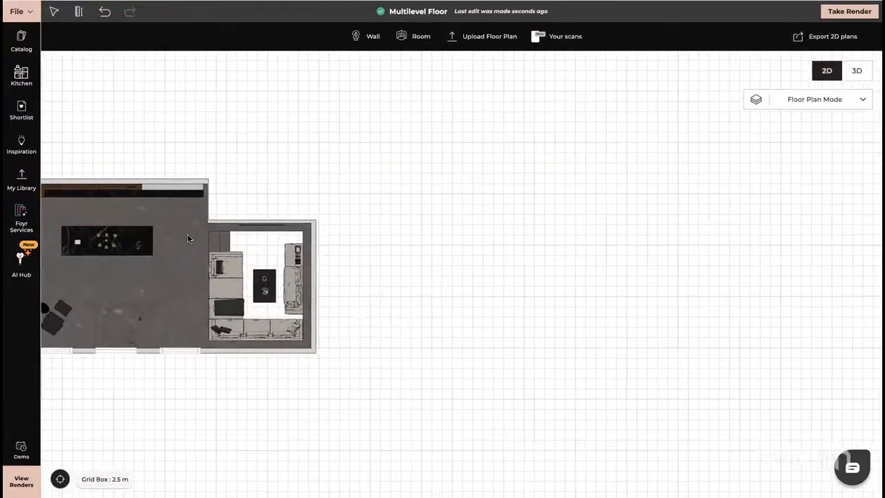
pyautogui.click(372, 38)
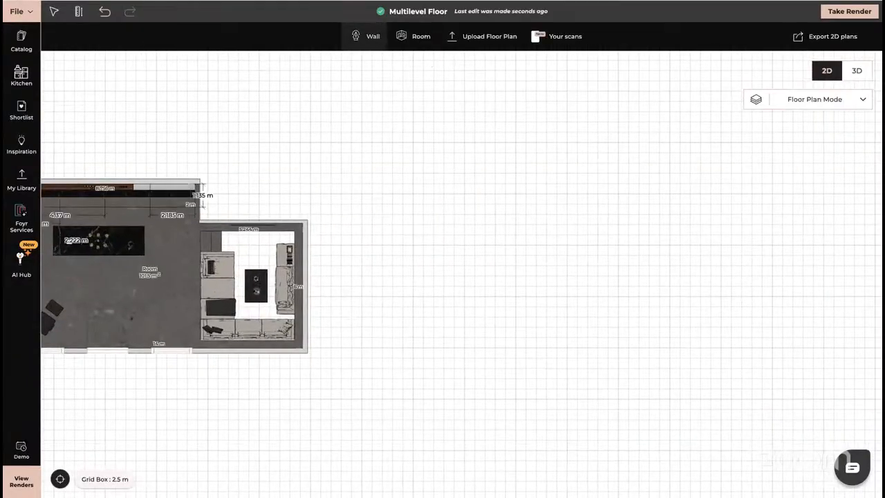
pyautogui.click(418, 182)
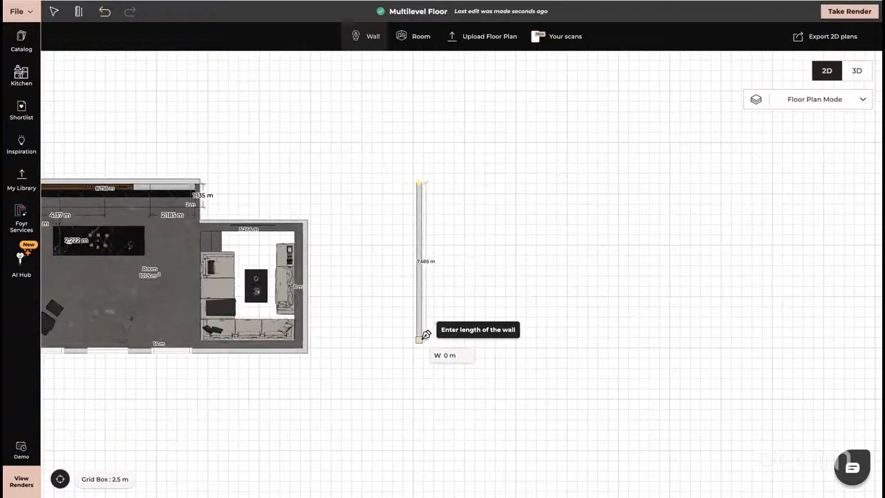
pyautogui.moveTo(576, 339); pyautogui.dragTo(364, 335, button='right')
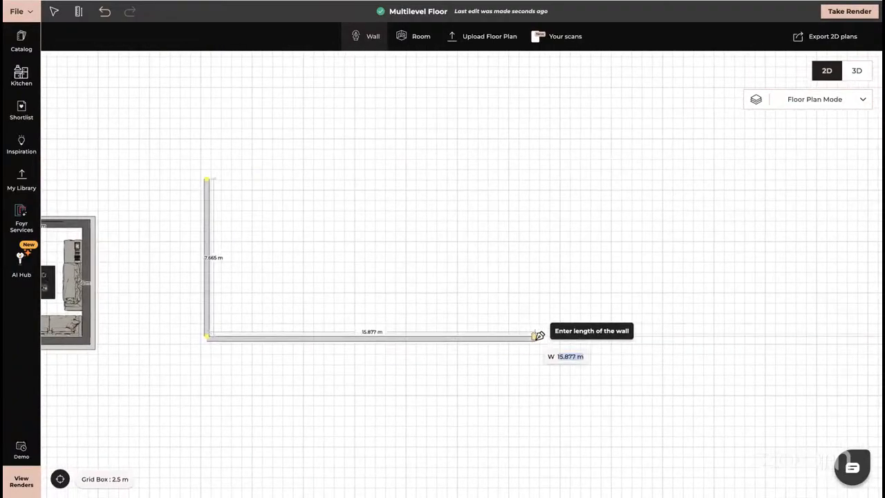
pyautogui.click(497, 337)
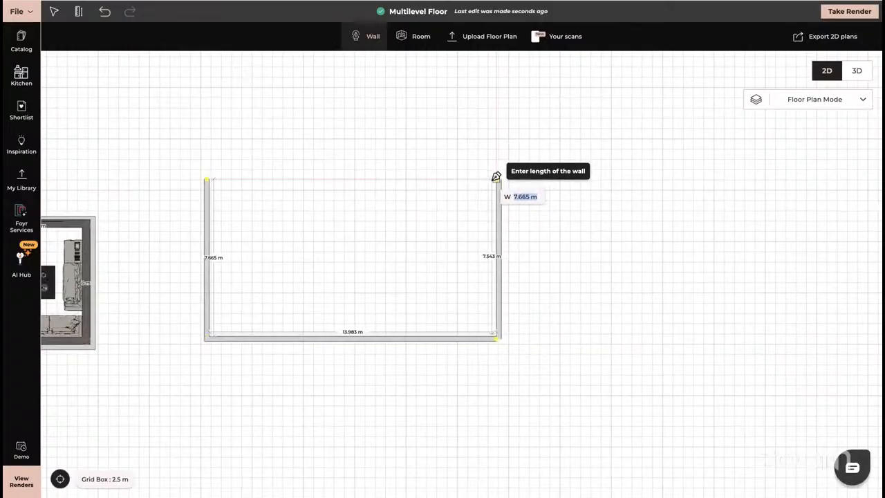
pyautogui.click(496, 177)
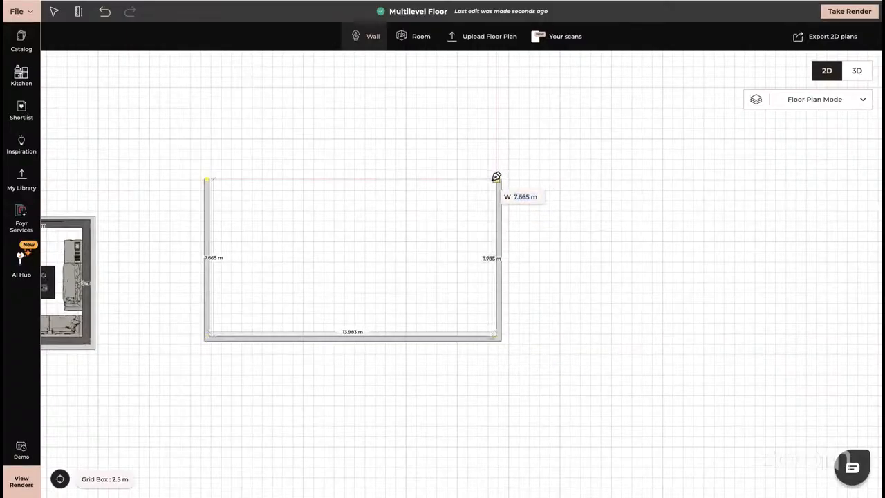
pyautogui.click(385, 178)
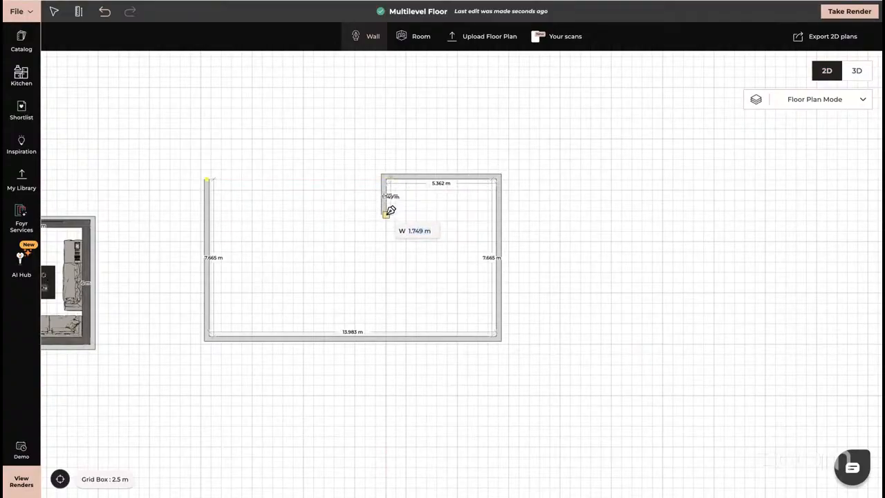
pyautogui.click(384, 215)
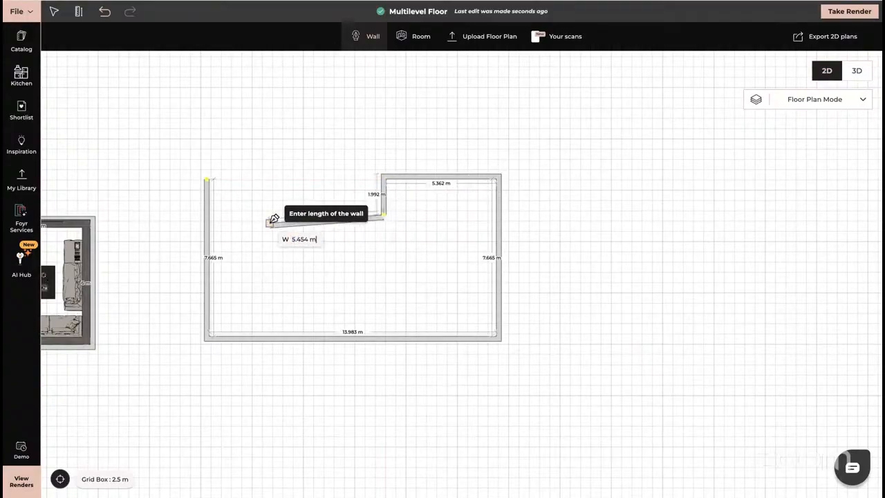
pyautogui.click(214, 205)
# Delete the leftover wall stub protruding beyond the new room's corner
pyautogui.click(210, 201)
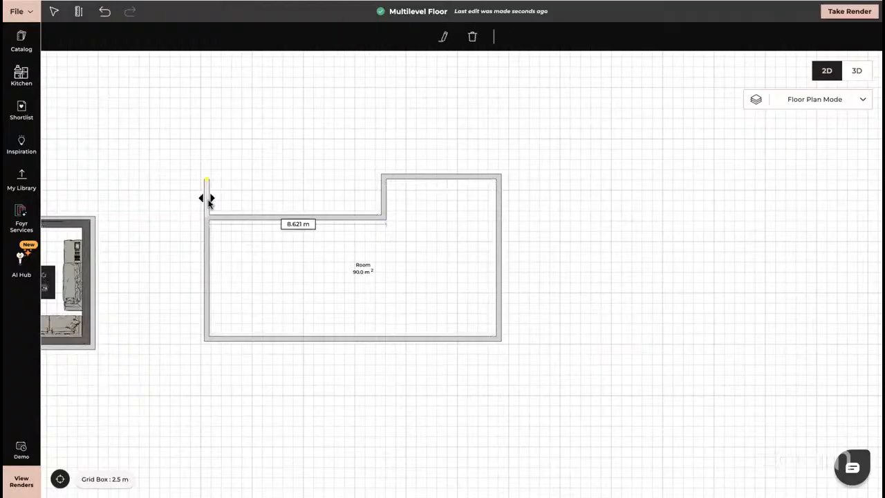
pyautogui.press('Delete')
pyautogui.moveTo(242, 250); pyautogui.dragTo(415, 224)
pyautogui.moveTo(456, 233); pyautogui.dragTo(479, 240)
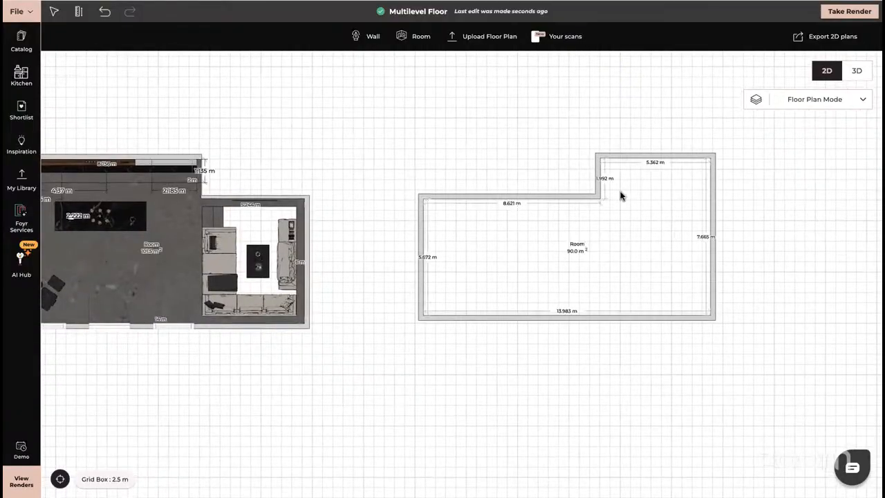
# Show the new empty room in 3D from above and start creating a custom product yourself
pyautogui.click(857, 72)
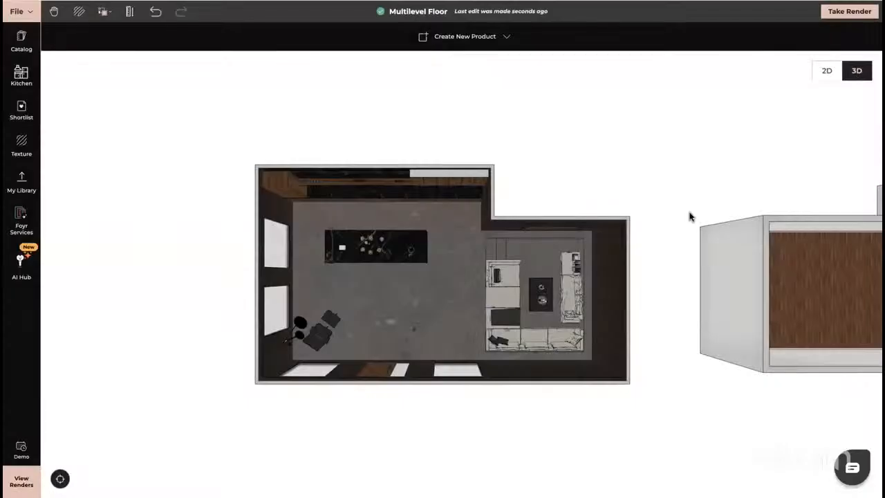
pyautogui.click(803, 252)
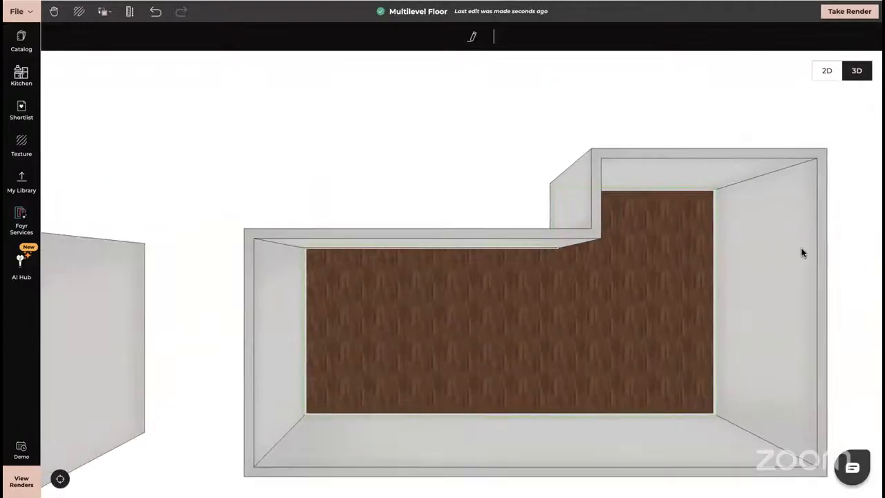
pyautogui.click(26, 334)
pyautogui.moveTo(396, 237); pyautogui.dragTo(332, 206, button='right')
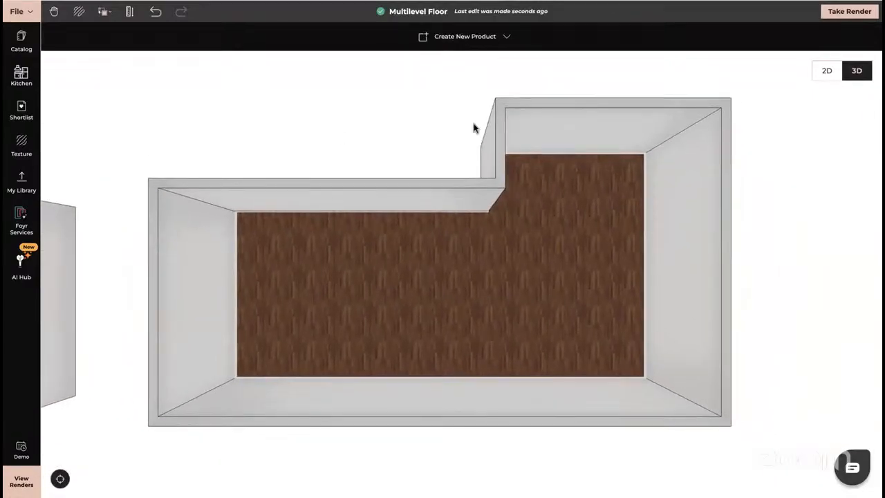
pyautogui.click(471, 38)
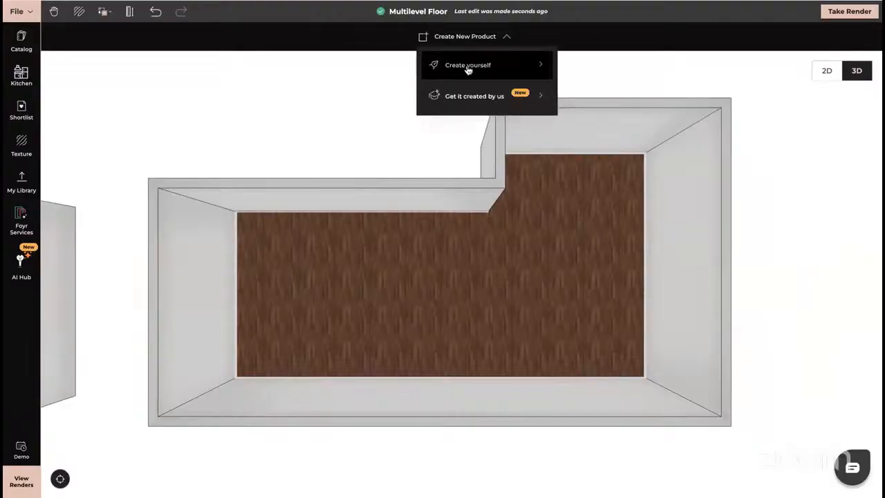
pyautogui.click(468, 67)
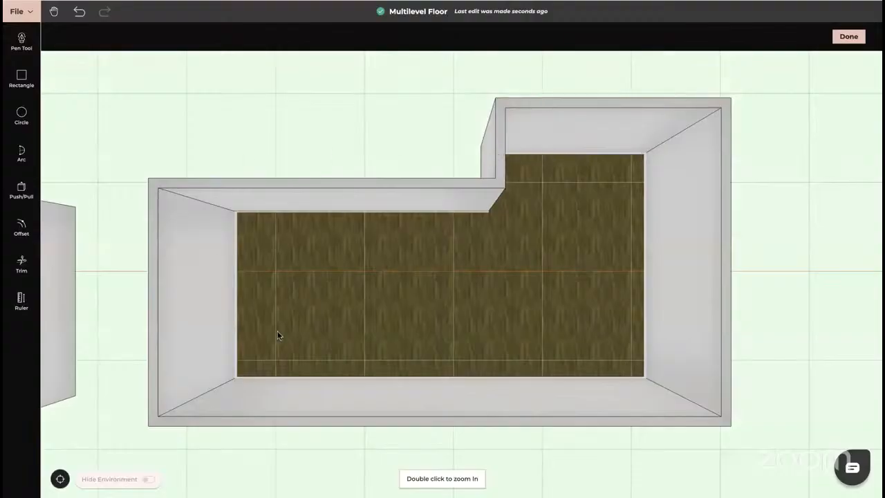
# Draw a rectangle about 14 m by 7.7 m spanning the full extents of the new room's floor
pyautogui.click(21, 78)
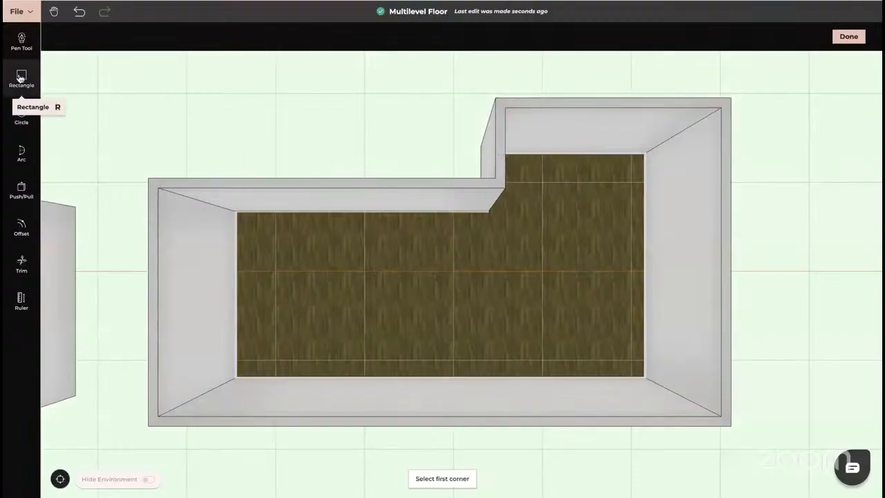
pyautogui.click(644, 373)
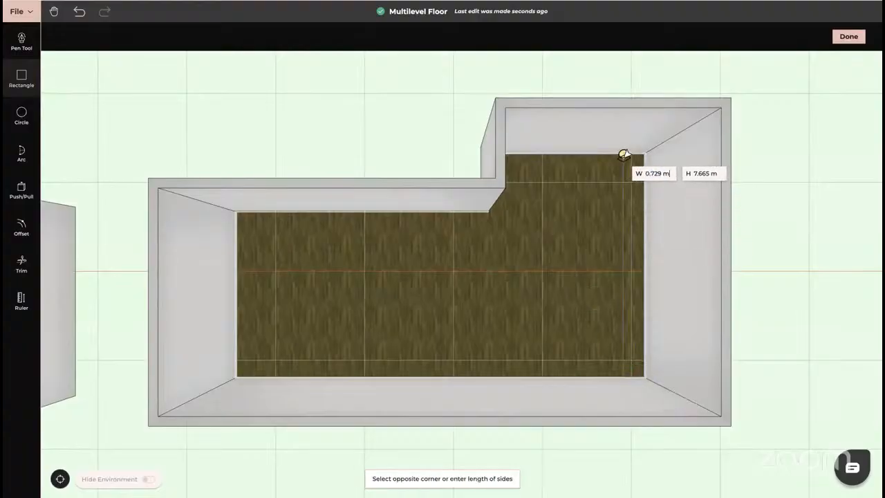
pyautogui.click(235, 150)
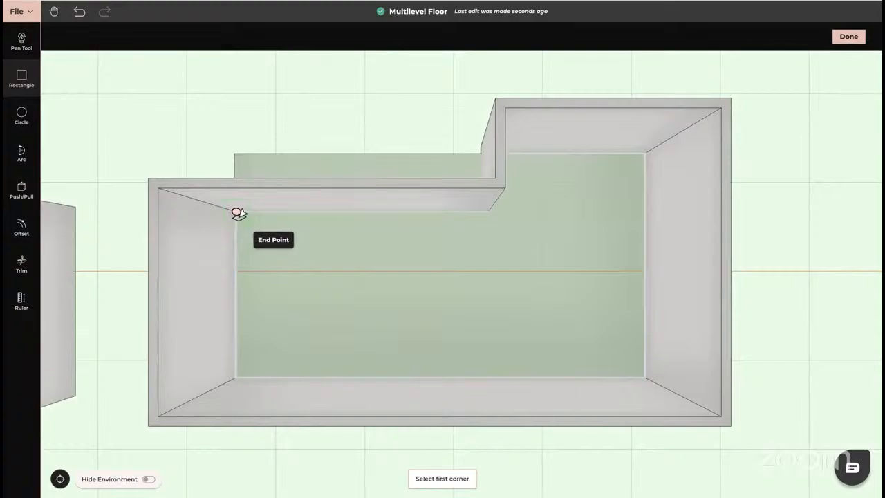
pyautogui.press('Escape')
# Raise the floor rectangle into a 0.6 m high platform with Push/Pull
pyautogui.moveTo(266, 273); pyautogui.dragTo(293, 266)
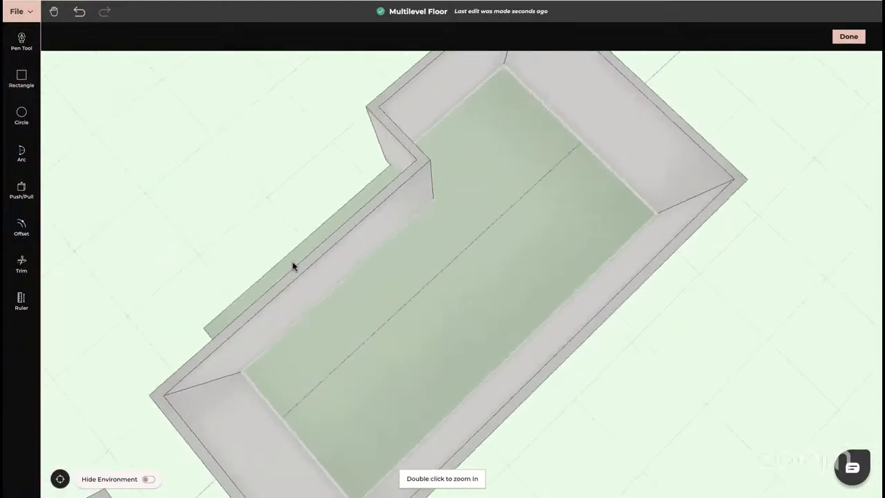
pyautogui.click(23, 195)
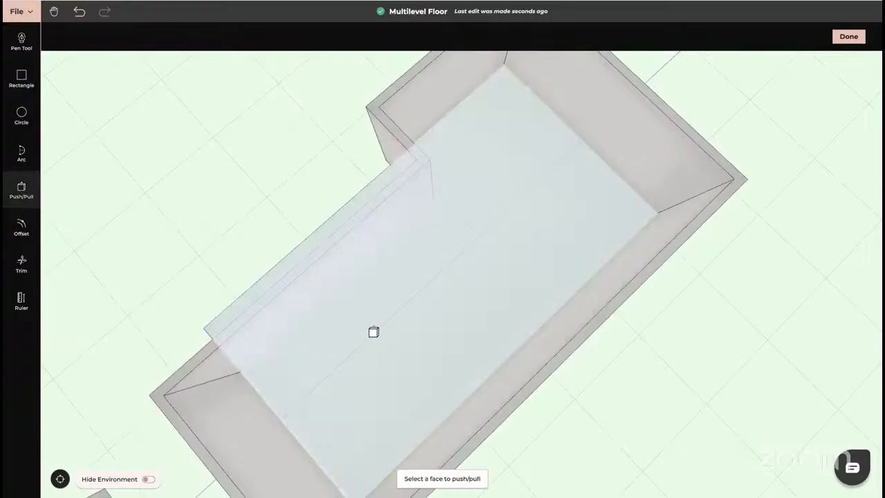
pyautogui.moveTo(373, 332); pyautogui.dragTo(325, 289)
pyautogui.click(326, 288)
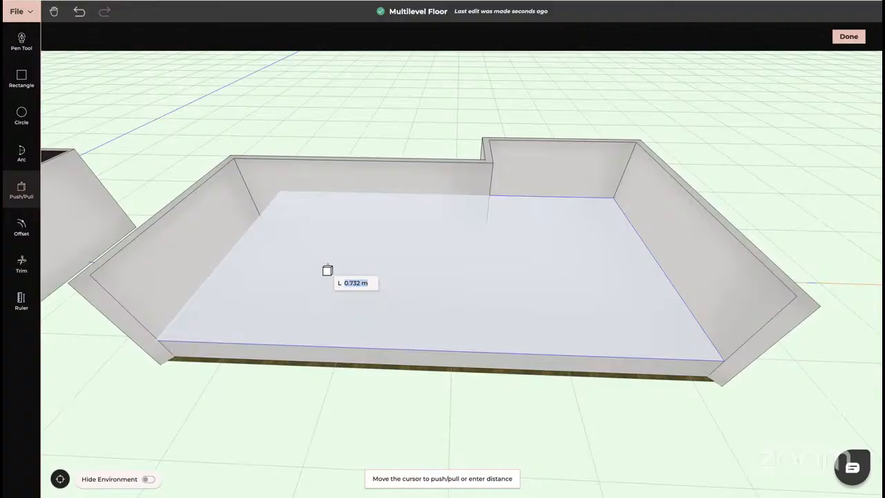
pyautogui.write('0.6')
pyautogui.press('Return')
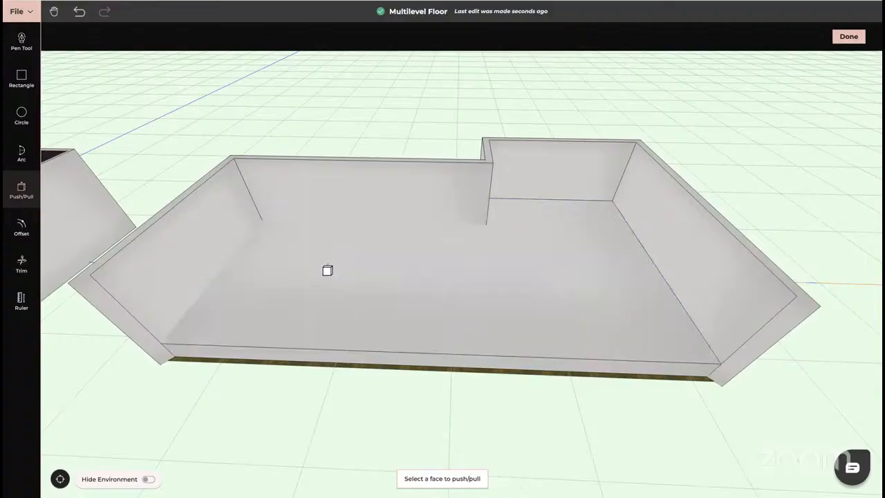
pyautogui.press('Escape')
# Draw a rectangle about 8.5 m long on the platform, covering the strip that sticks out beyond the room's walls
pyautogui.moveTo(433, 355); pyautogui.dragTo(419, 100)
pyautogui.moveTo(475, 186); pyautogui.dragTo(375, 164)
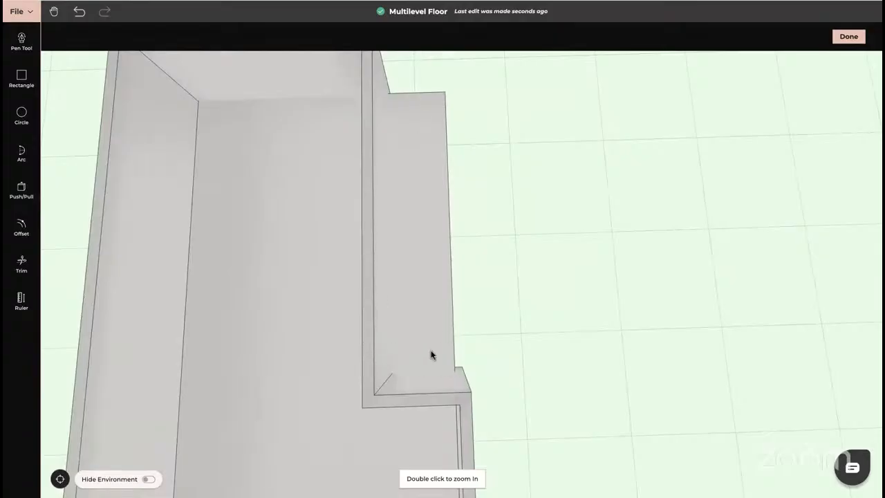
pyautogui.click(21, 80)
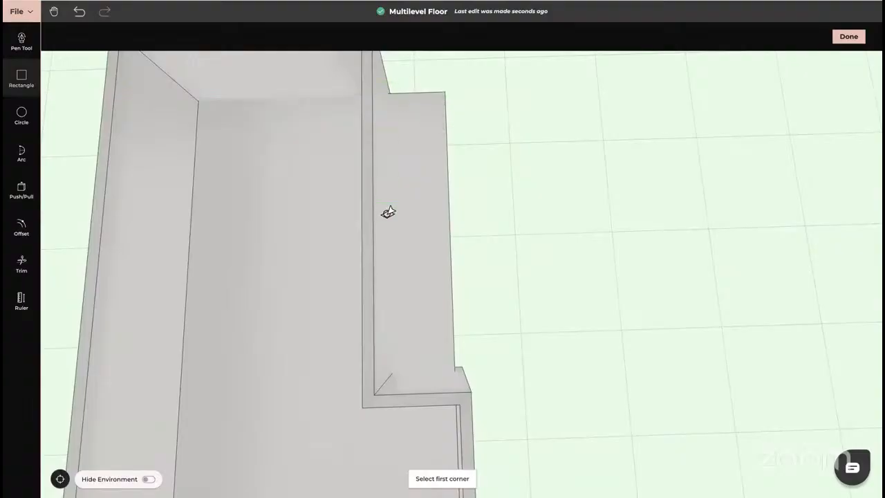
pyautogui.click(391, 374)
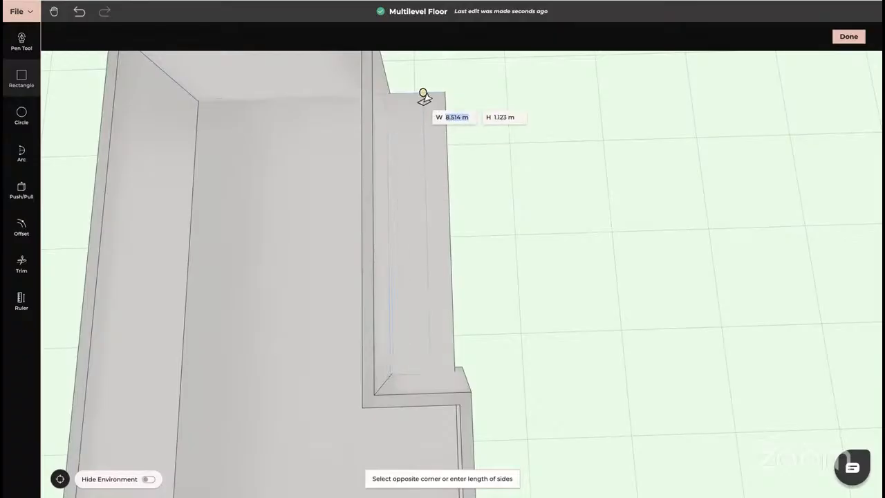
pyautogui.click(444, 93)
pyautogui.press('Escape')
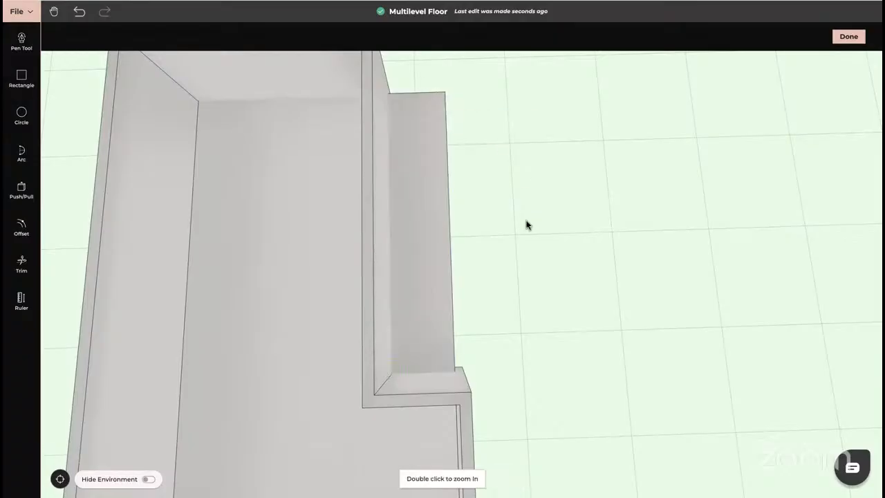
# Push the outlying strip down through the platform's full thickness to cut it away outside the walls
pyautogui.moveTo(527, 226); pyautogui.dragTo(479, 216)
pyautogui.click(21, 191)
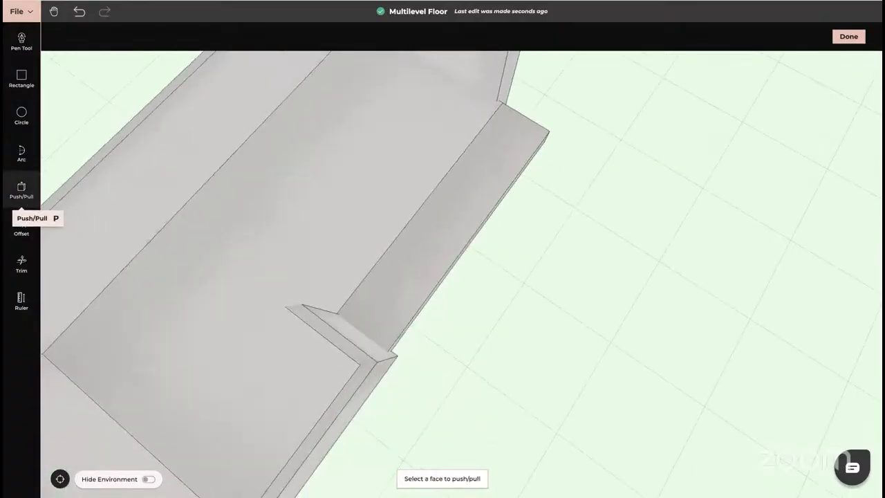
pyautogui.click(429, 283)
pyautogui.press('Escape')
pyautogui.press('Escape')
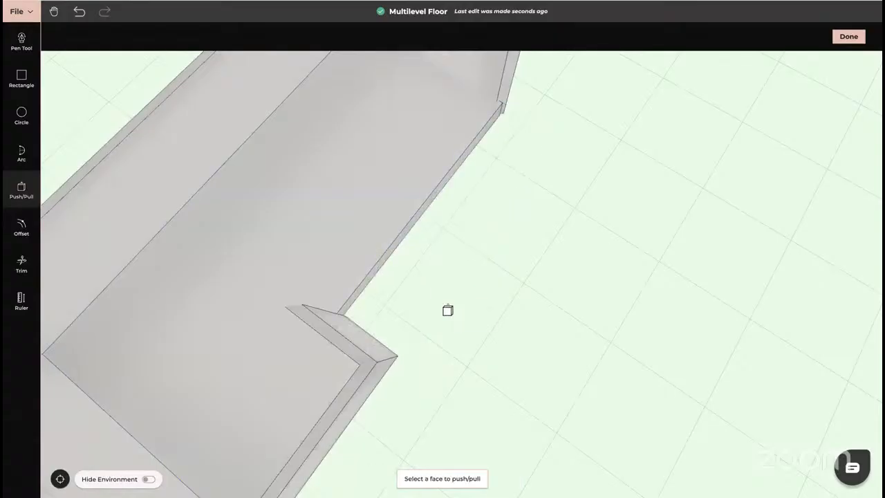
pyautogui.moveTo(338, 334); pyautogui.dragTo(548, 298)
pyautogui.moveTo(504, 272); pyautogui.dragTo(364, 292)
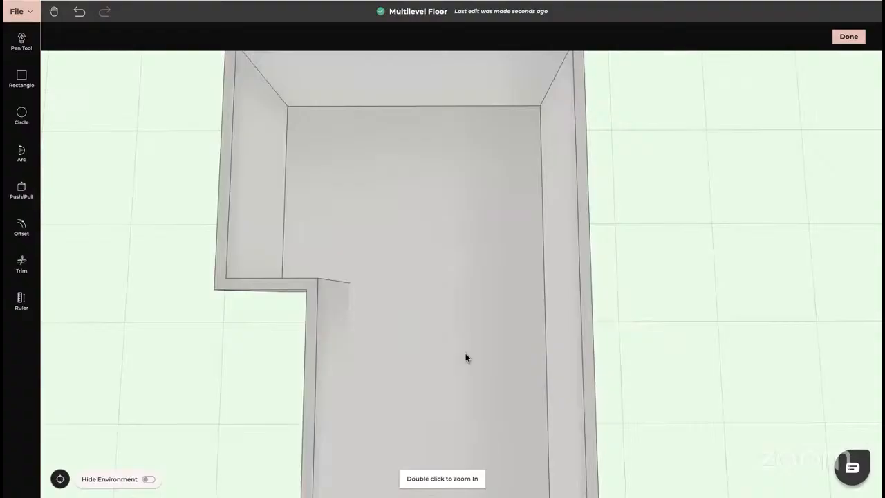
pyautogui.moveTo(465, 357); pyautogui.dragTo(353, 257)
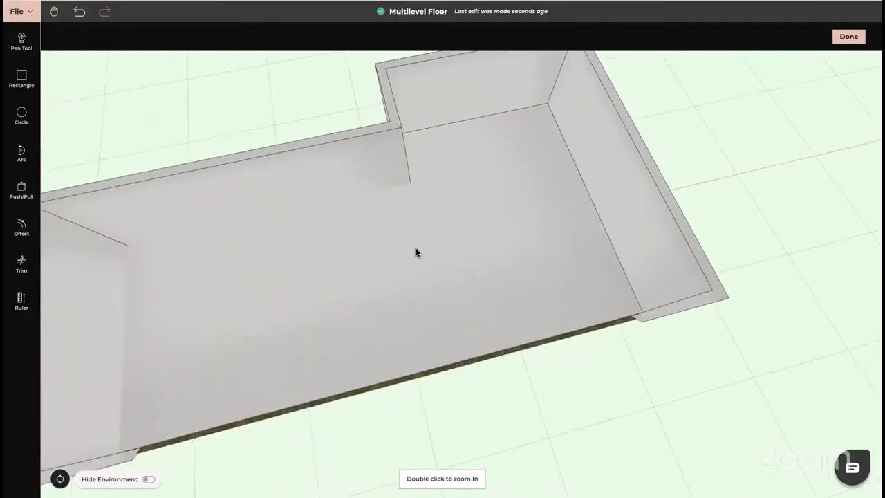
pyautogui.moveTo(416, 252); pyautogui.dragTo(383, 334)
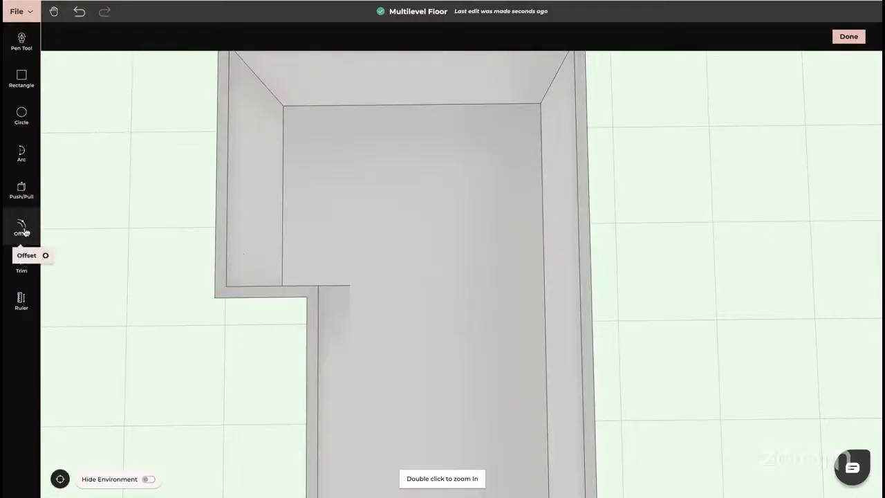
pyautogui.click(22, 77)
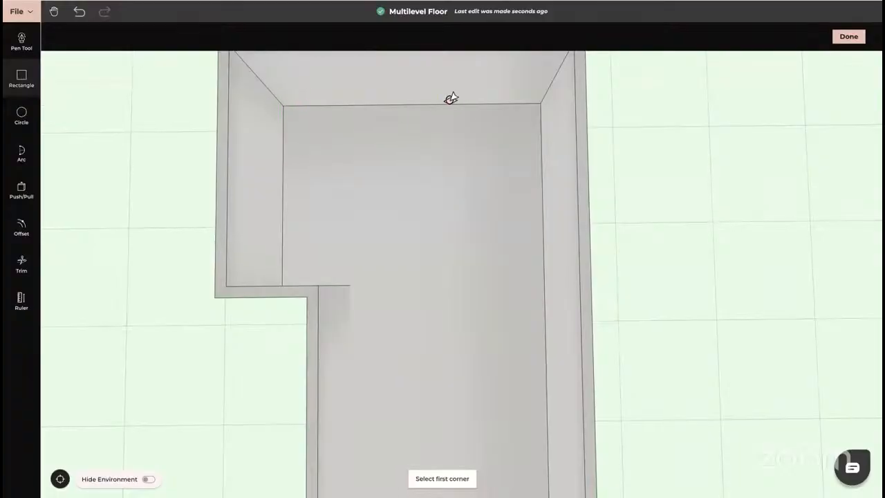
pyautogui.click(526, 105)
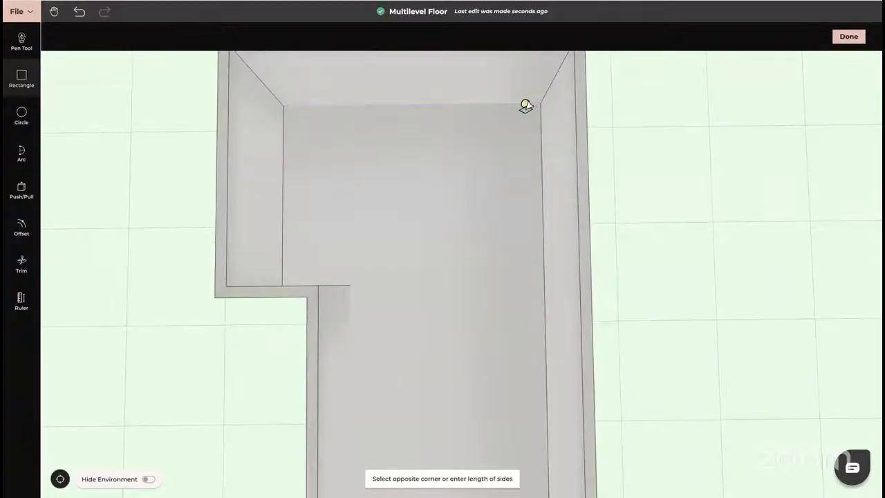
pyautogui.press('Escape')
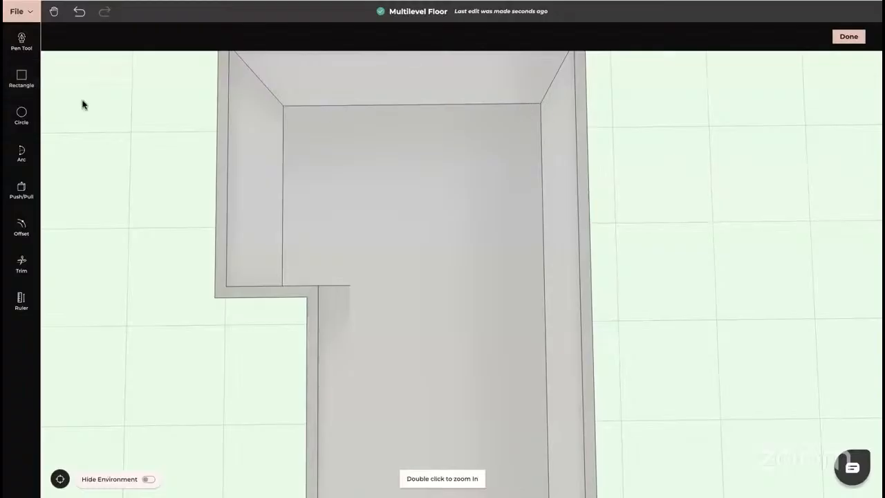
# Draw a rectangle on the platform covering the wider end section, reaching down to the inner wall corner
pyautogui.click(22, 77)
pyautogui.click(538, 104)
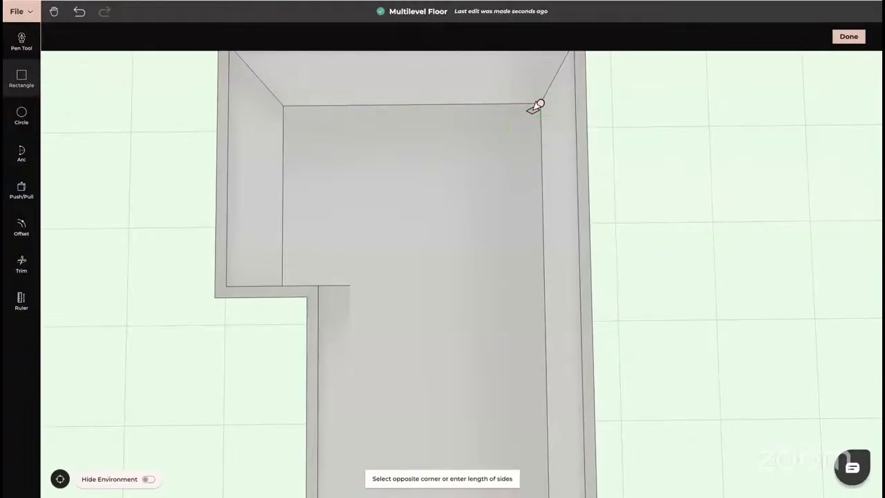
pyautogui.click(286, 276)
pyautogui.press('Escape')
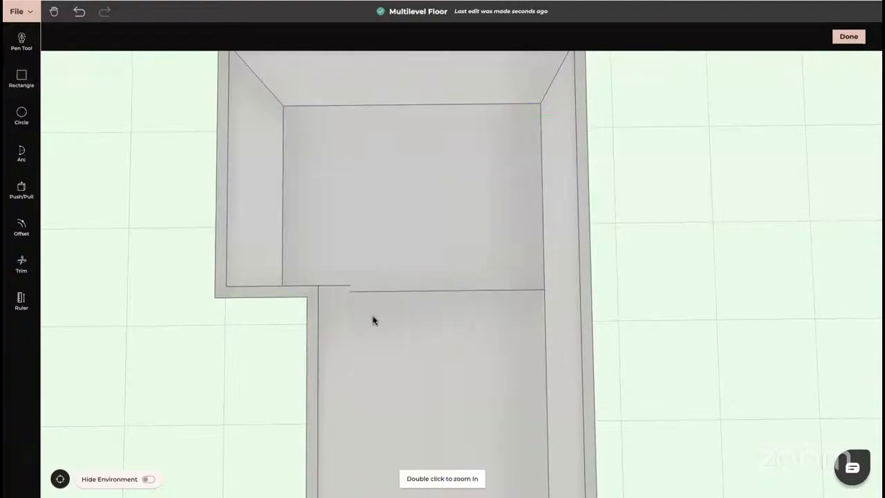
# Offset the new rectangle's outline slightly inward to leave a narrow border around the wider end section of the platform
pyautogui.moveTo(373, 318); pyautogui.dragTo(446, 334)
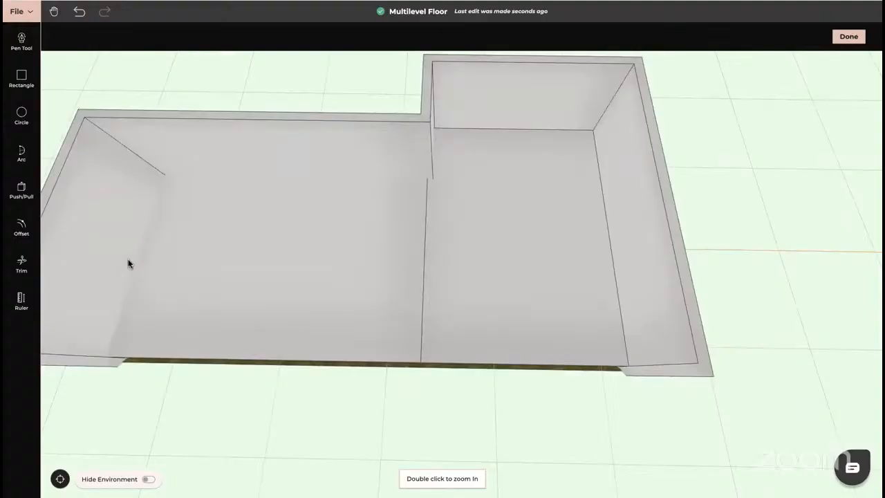
pyautogui.click(22, 226)
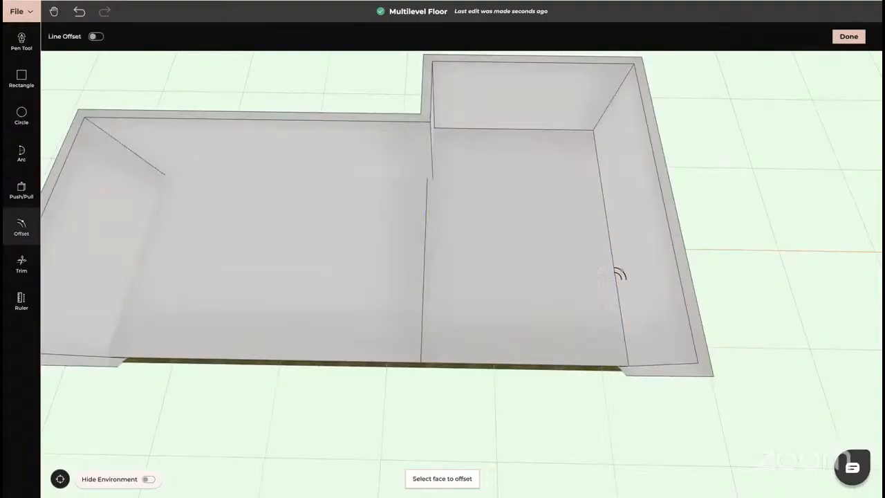
pyautogui.click(514, 258)
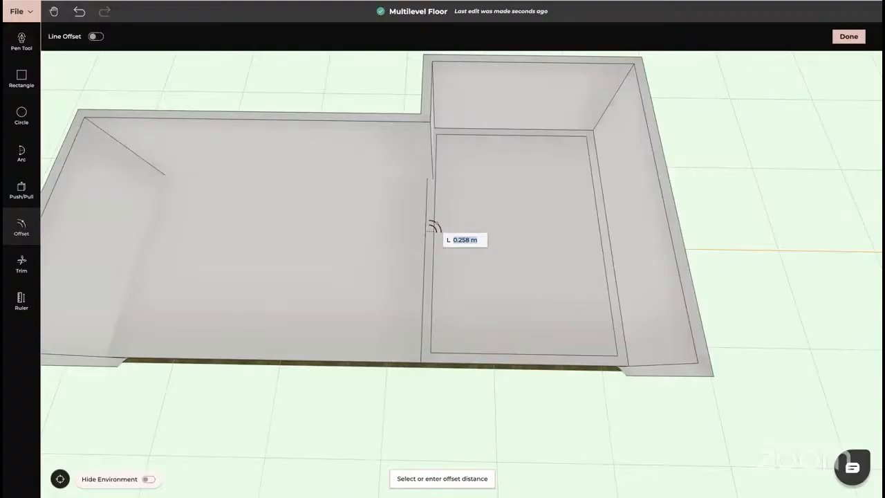
pyautogui.press('Escape')
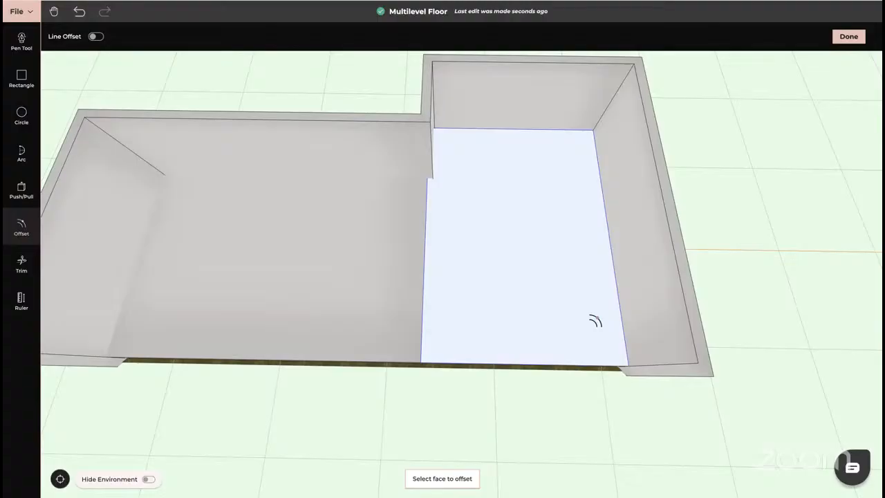
pyautogui.click(499, 226)
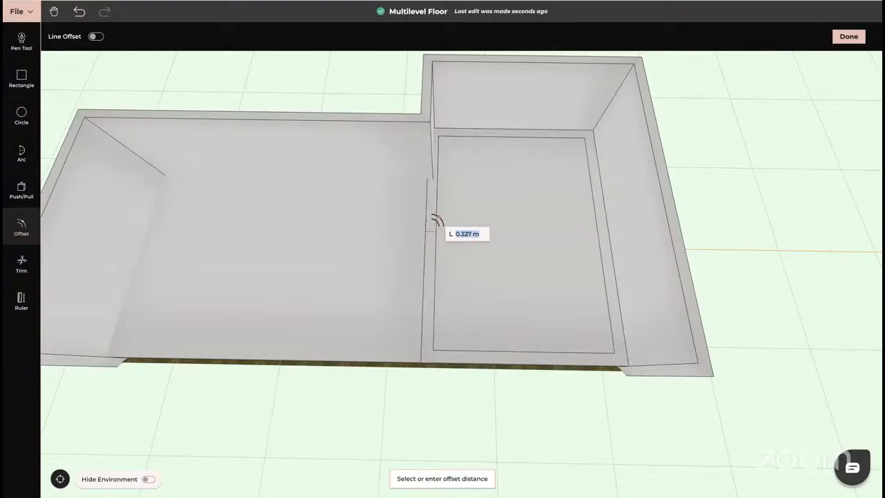
pyautogui.click(430, 221)
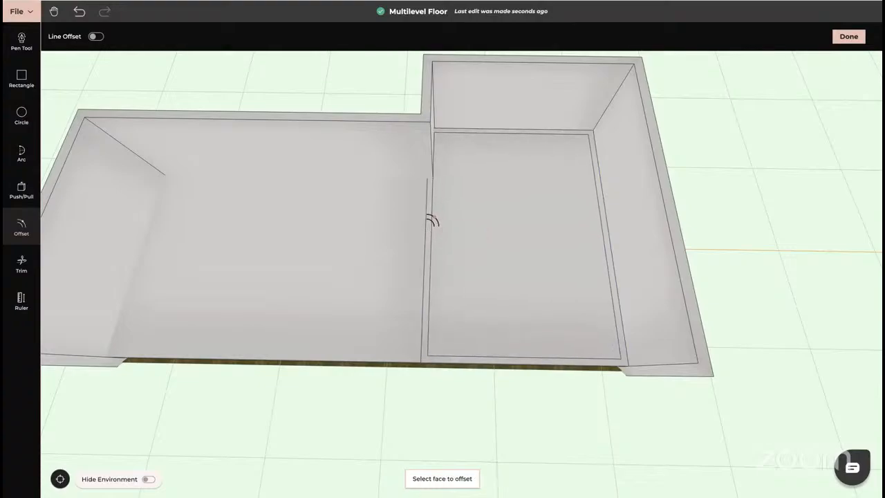
pyautogui.press('Escape')
# Push the inner rectangle down 0.58 m to form a sunken area in the platform
pyautogui.moveTo(415, 252); pyautogui.dragTo(403, 211)
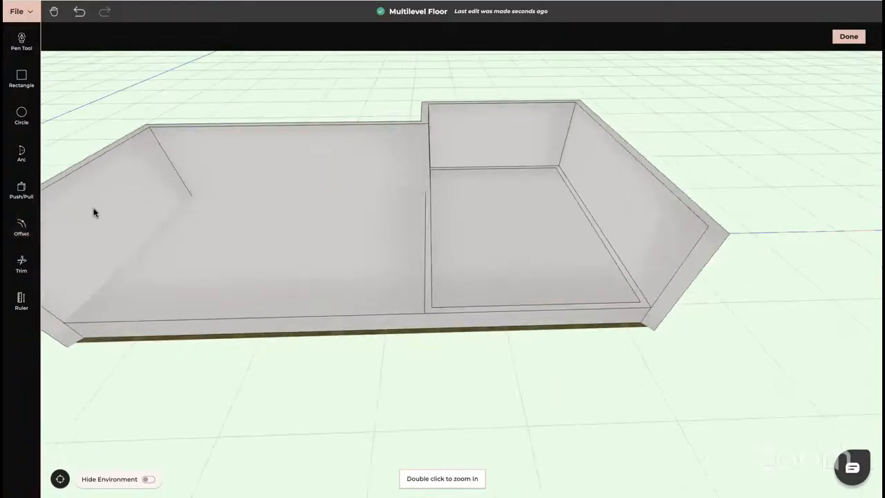
pyautogui.click(21, 189)
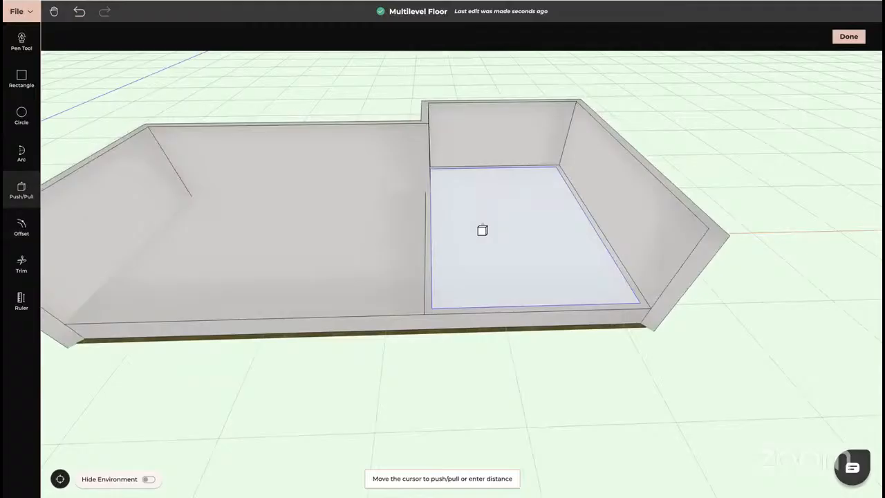
pyautogui.click(481, 230)
pyautogui.click(482, 246)
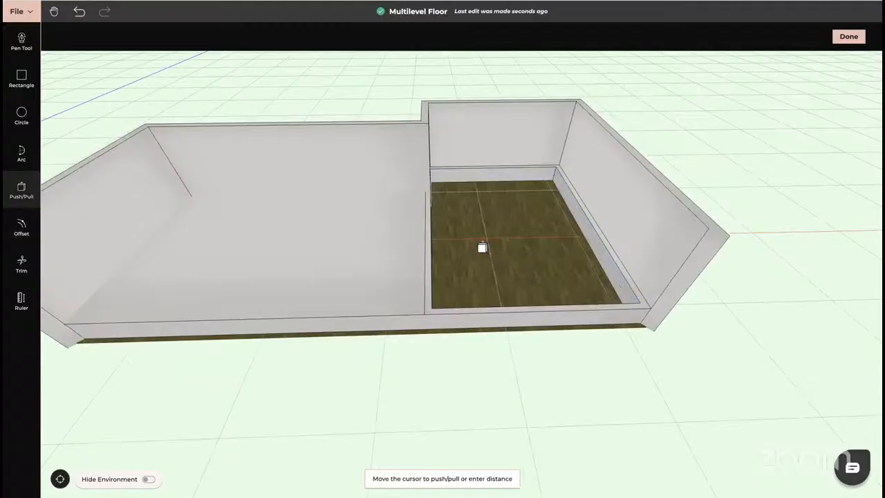
pyautogui.click(482, 246)
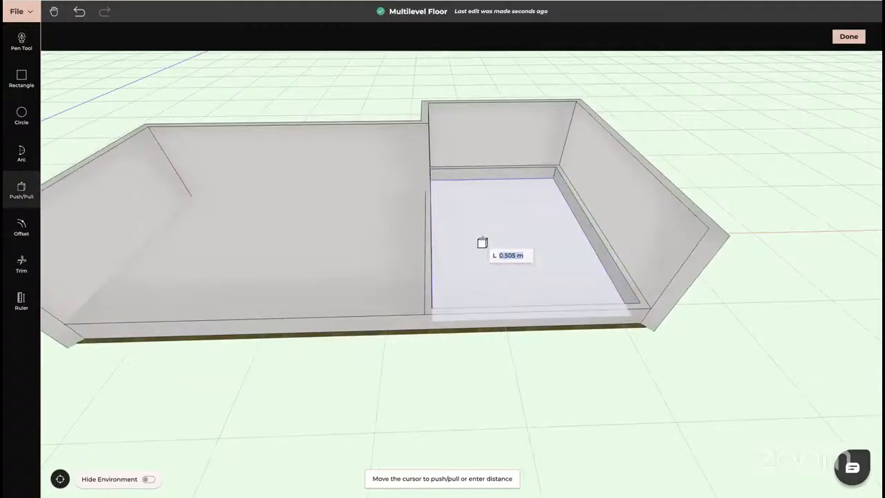
pyautogui.write('0.5')
pyautogui.press('Return')
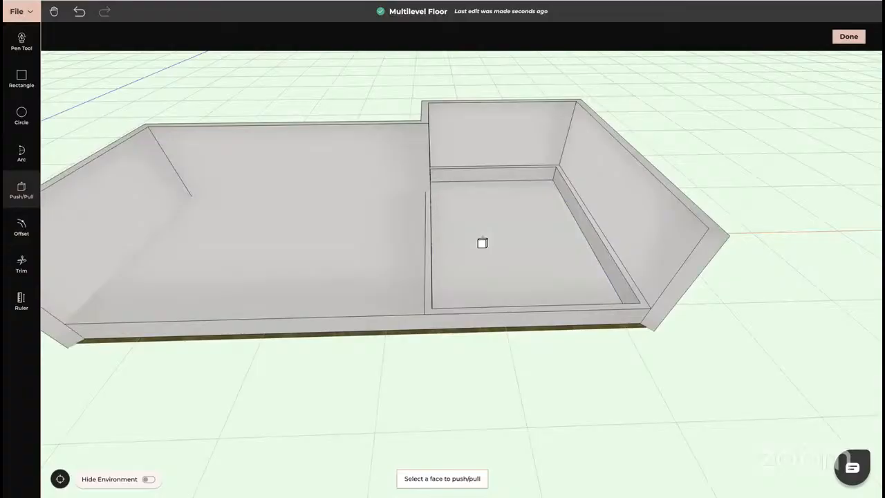
pyautogui.press('Escape')
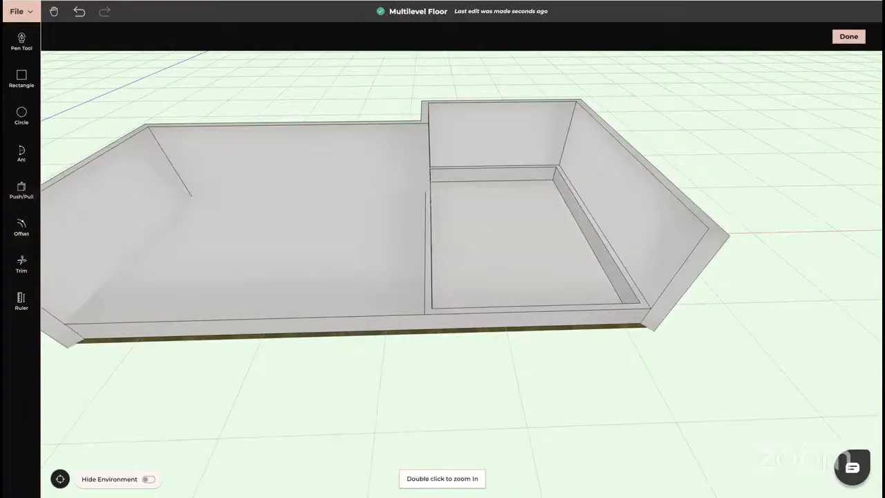
pyautogui.moveTo(563, 322); pyautogui.dragTo(445, 309)
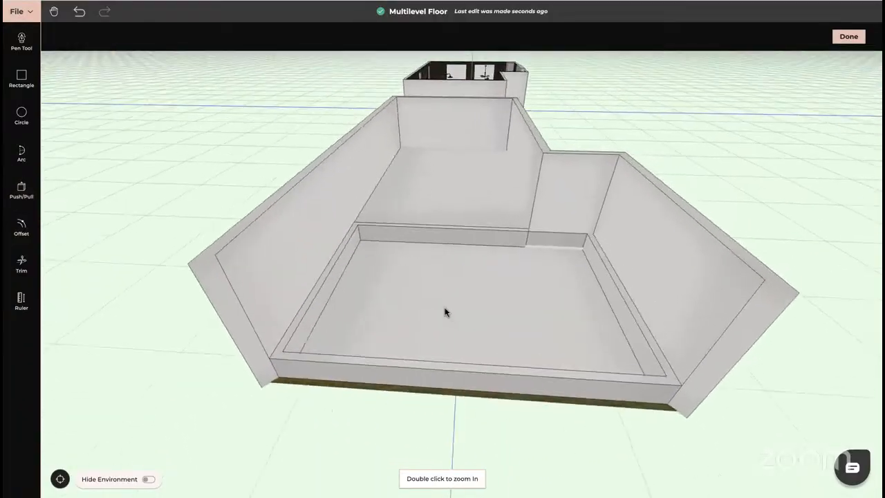
pyautogui.scroll(5, 501, 292)
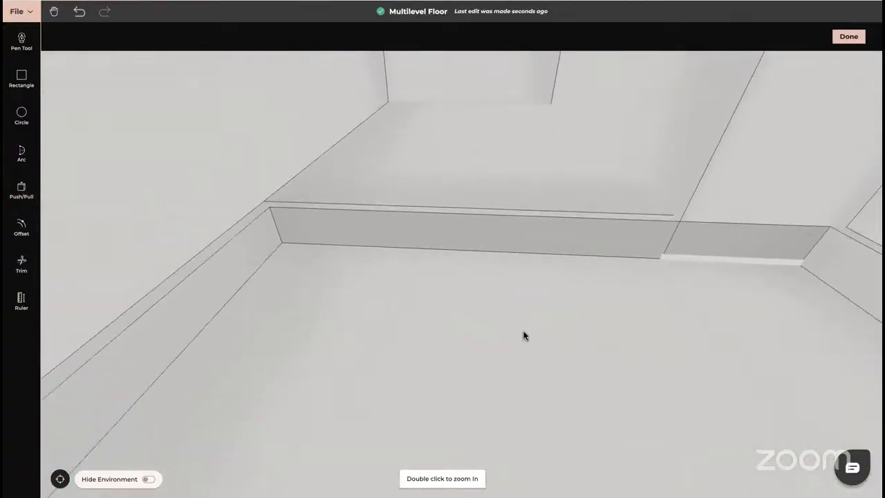
pyautogui.moveTo(581, 319); pyautogui.dragTo(578, 315)
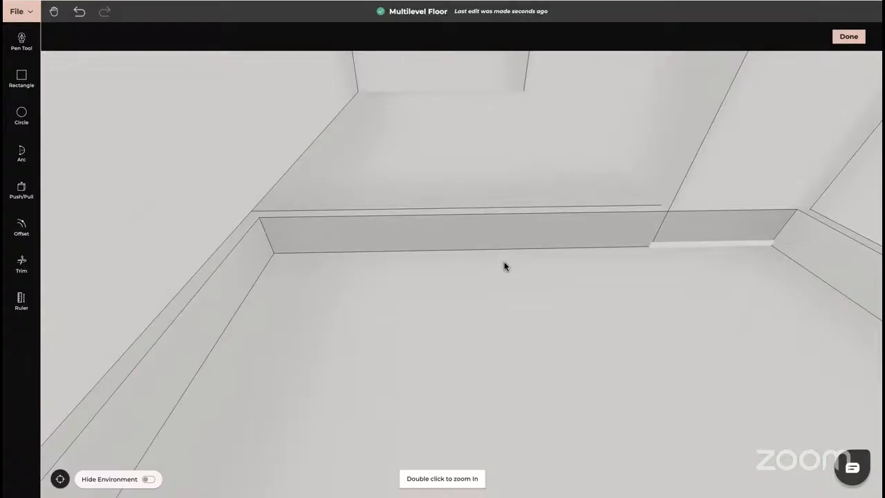
pyautogui.moveTo(434, 329); pyautogui.dragTo(373, 301)
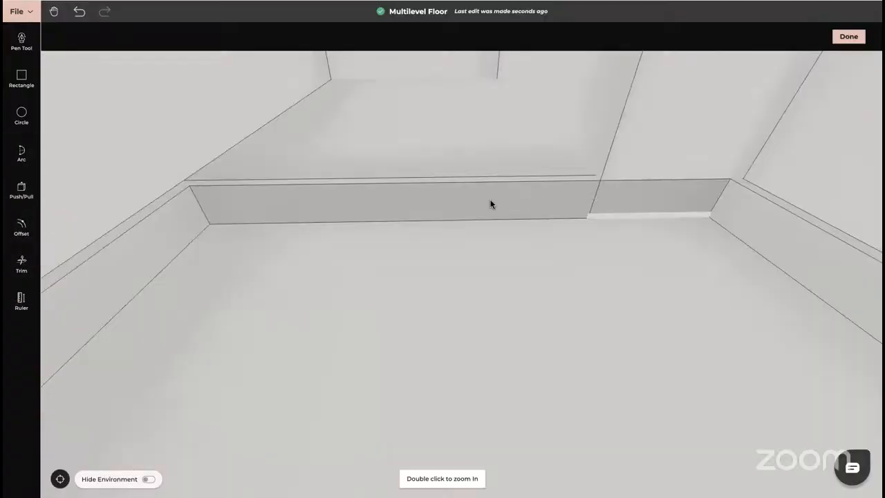
pyautogui.click(21, 226)
pyautogui.click(95, 37)
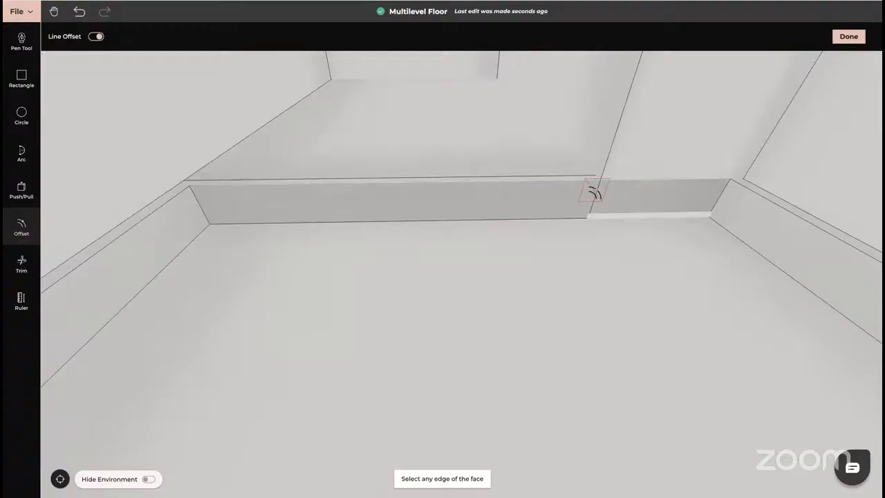
pyautogui.moveTo(611, 208); pyautogui.dragTo(578, 201, button='right')
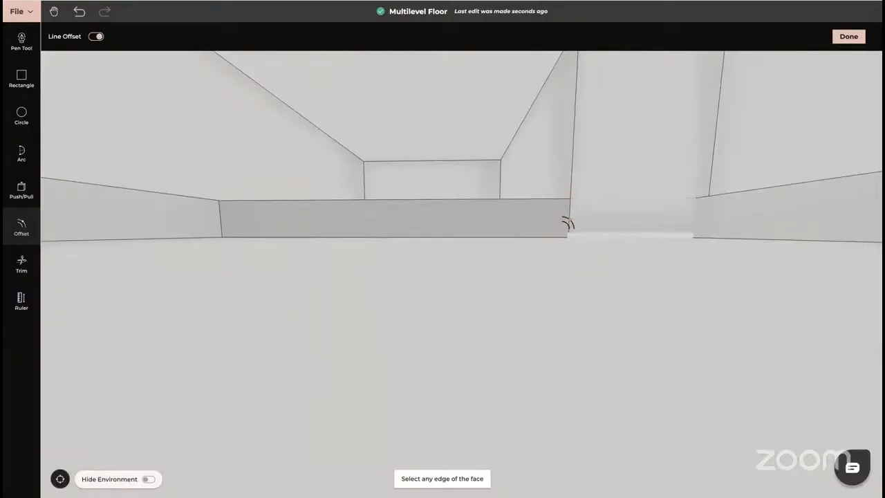
pyautogui.click(568, 214)
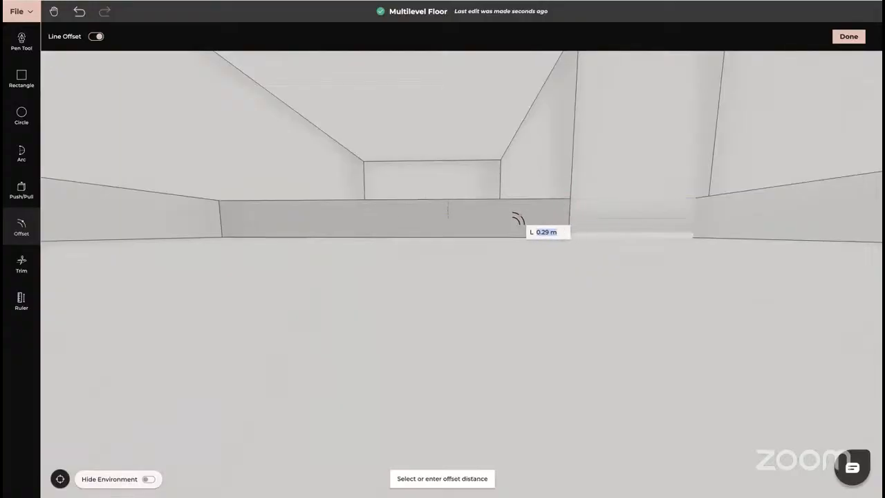
pyautogui.press('Escape')
# Draw two 0.58 m vertical lines on the sunken area's inner face, marking off a stair-width section beside the wall corner
pyautogui.moveTo(447, 259); pyautogui.dragTo(463, 280, button='right')
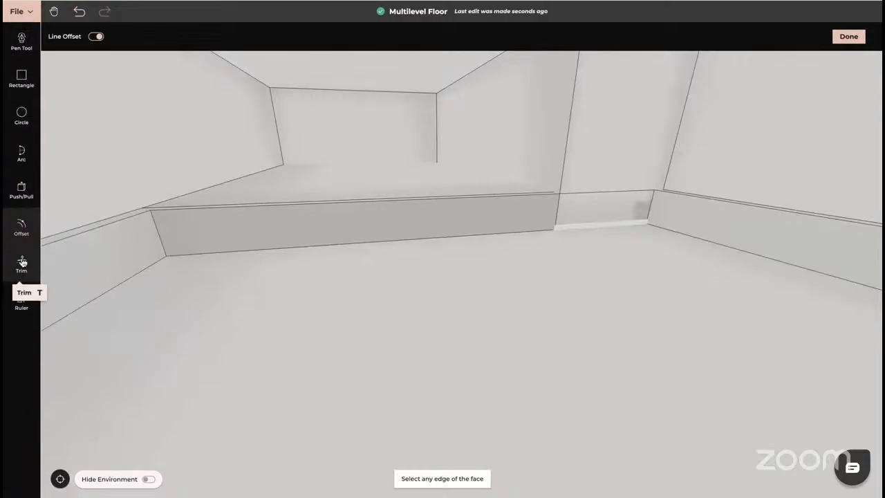
pyautogui.click(22, 41)
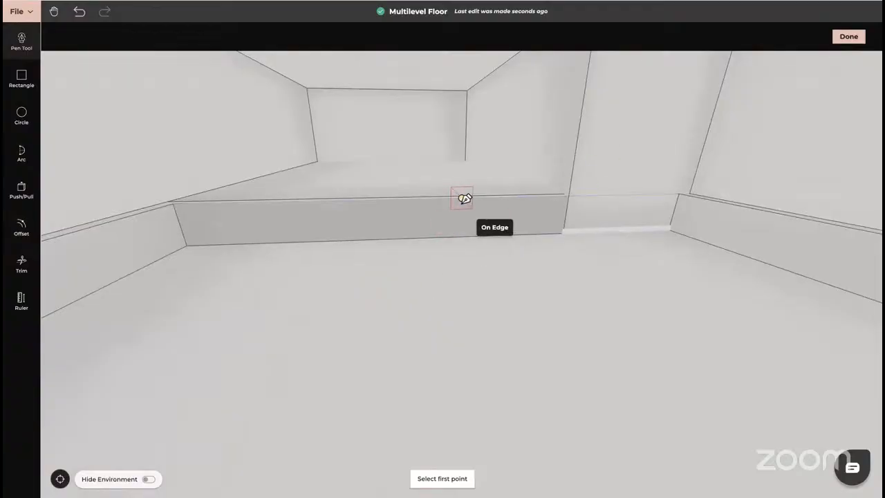
pyautogui.click(449, 198)
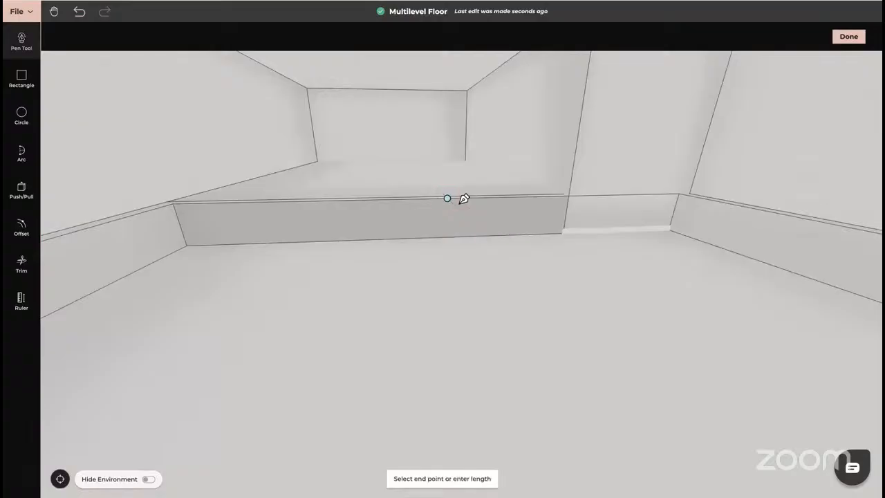
pyautogui.click(450, 237)
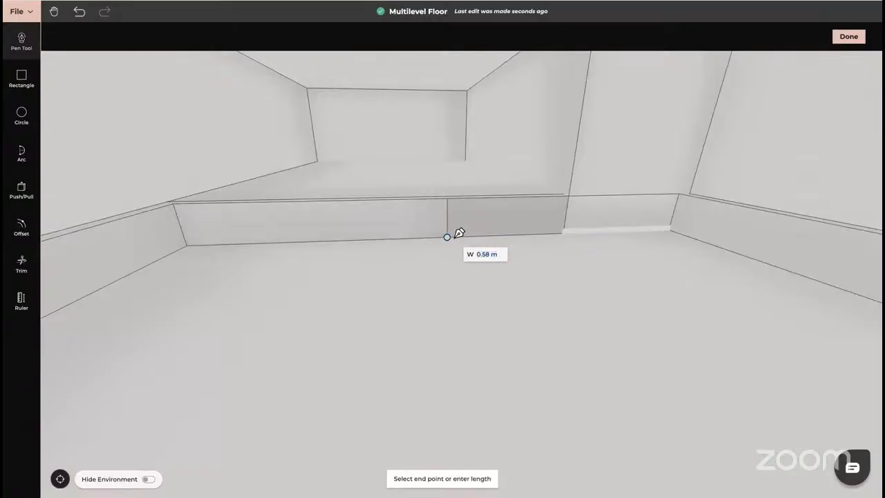
pyautogui.press('Escape')
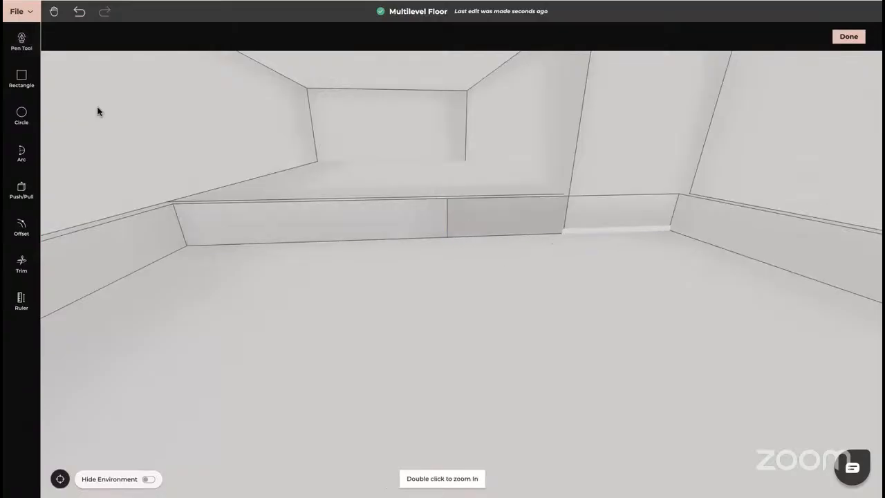
pyautogui.click(22, 40)
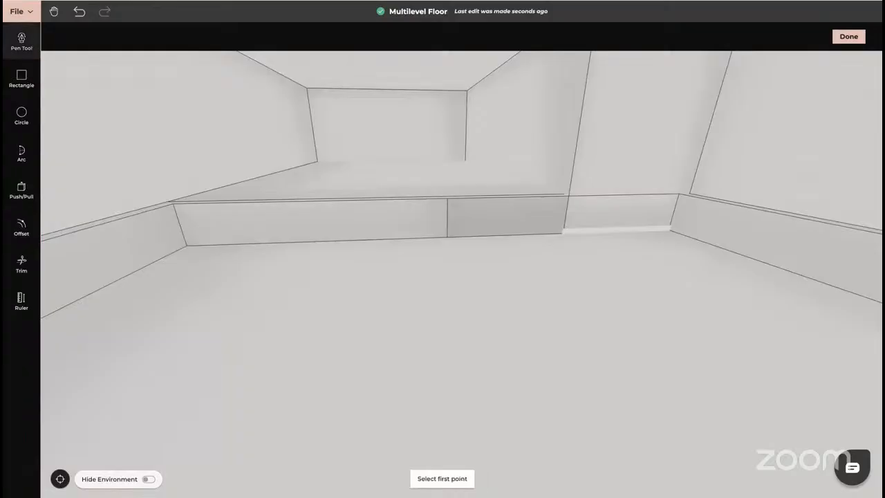
pyautogui.click(561, 233)
pyautogui.click(568, 195)
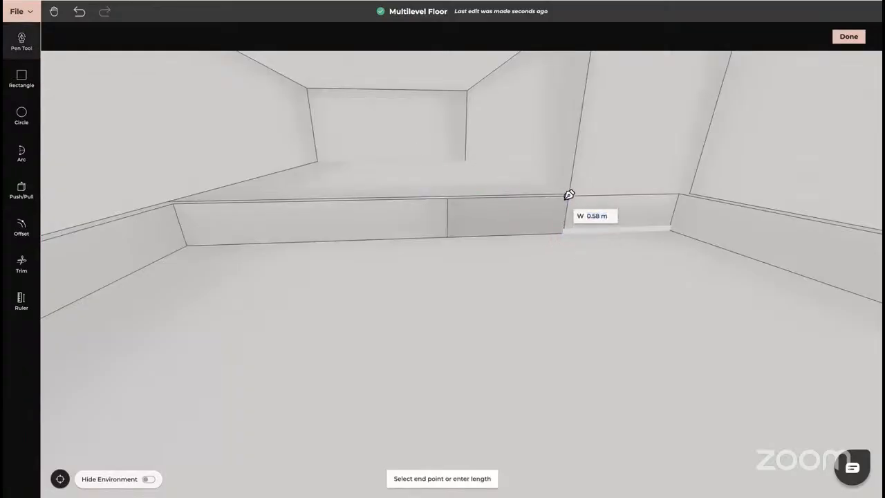
pyautogui.press('Escape')
# Divide the marked-off stair section into three stacked riser strips using horizontal line offsets of 0.2 m
pyautogui.moveTo(448, 266); pyautogui.dragTo(457, 266)
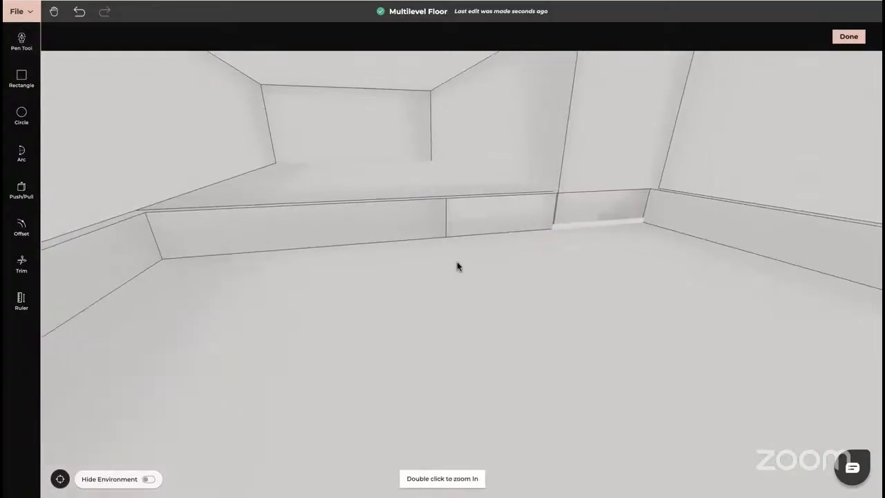
pyautogui.click(21, 226)
pyautogui.click(95, 36)
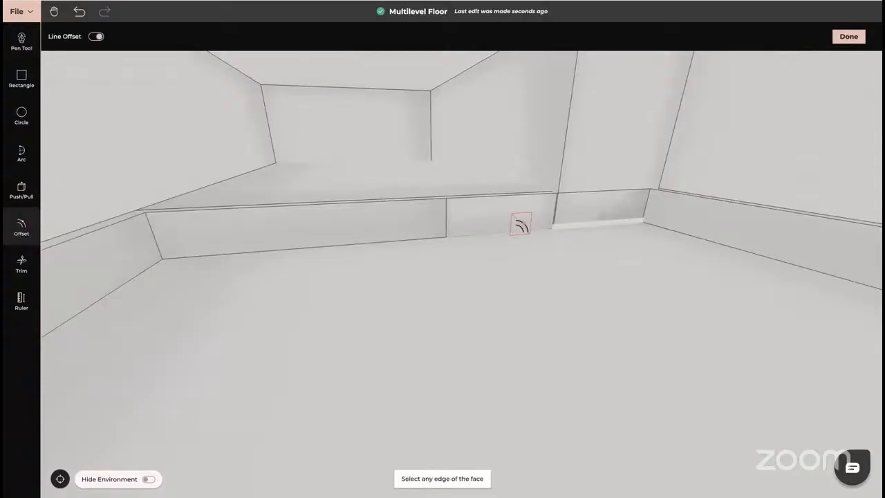
pyautogui.click(495, 225)
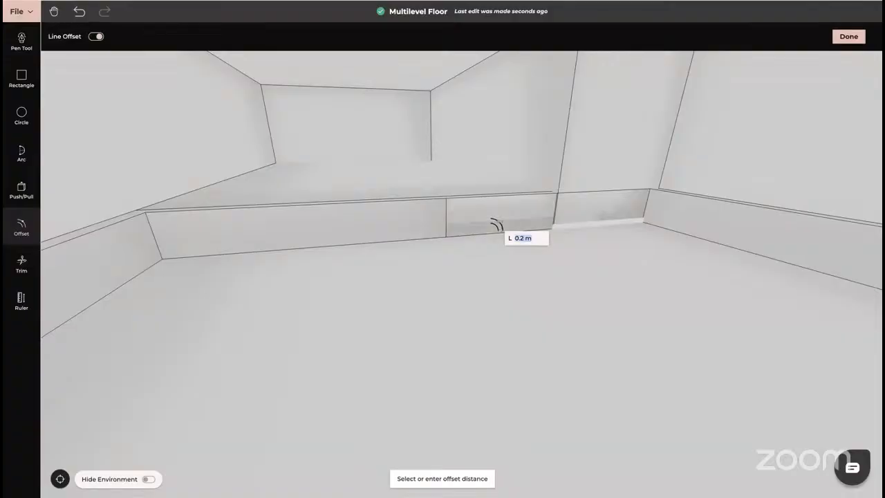
pyautogui.write('0')
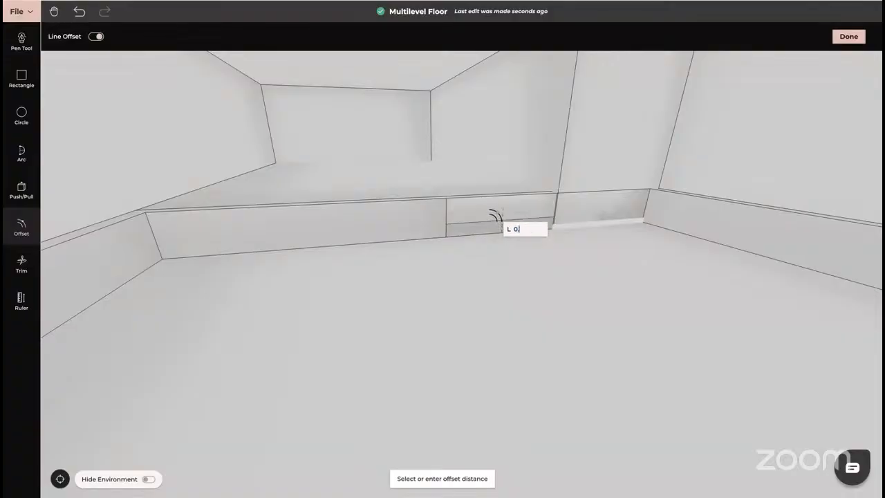
pyautogui.write('.02')
pyautogui.press('Return')
pyautogui.press('Escape')
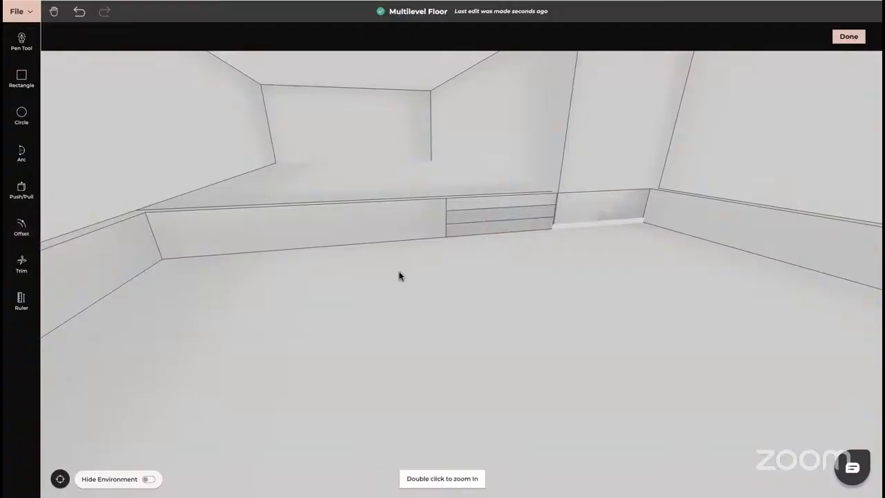
# Pull the lowest riser strip out 0.5 m into the sunken area to form the bottom step
pyautogui.moveTo(399, 274); pyautogui.dragTo(445, 274)
pyautogui.click(21, 189)
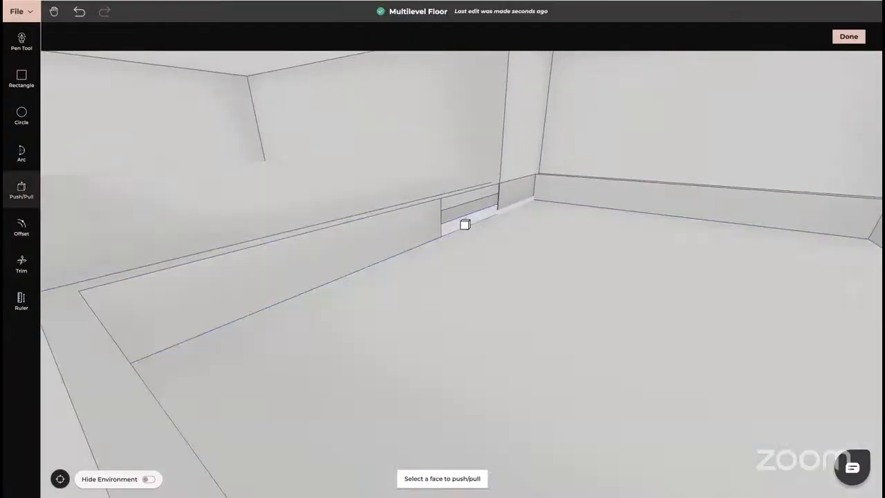
pyautogui.click(465, 225)
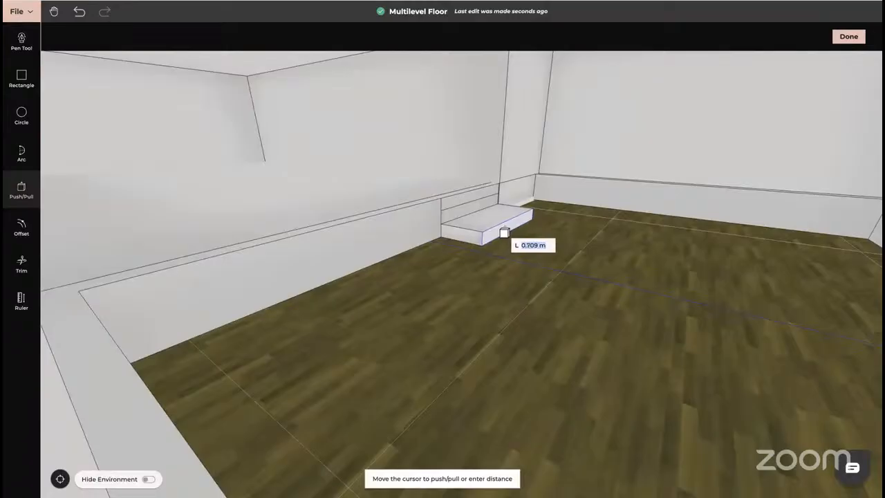
pyautogui.write('0.5')
pyautogui.press('Return')
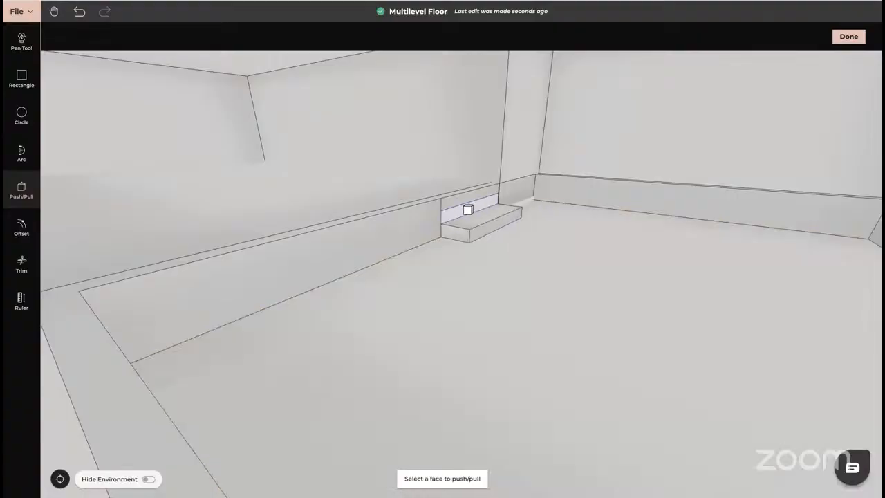
# Pull the middle riser strip out 0.25 m to form the second step
pyautogui.click(470, 210)
pyautogui.write('0')
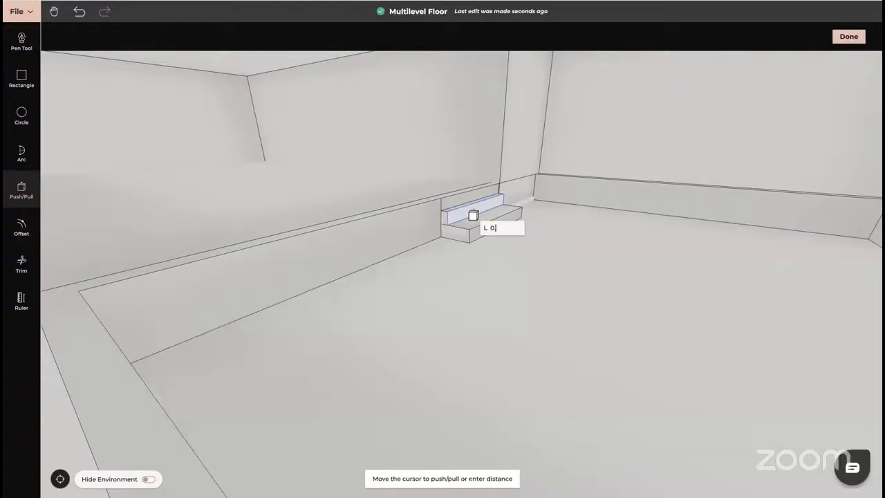
pyautogui.write('.25')
pyautogui.press('Return')
pyautogui.press('Escape')
# Trim the leftover dividing line on the side face of the steps and finish editing the platform
pyautogui.moveTo(527, 279)
pyautogui.mouseDown()
pyautogui.moveTo(450, 272)
pyautogui.moveTo(474, 270)
pyautogui.moveTo(547, 310)
pyautogui.moveTo(565, 310)
pyautogui.moveTo(575, 354)
pyautogui.moveTo(559, 269)
pyautogui.moveTo(575, 312)
pyautogui.moveTo(571, 332)
pyautogui.moveTo(560, 329)
pyautogui.moveTo(583, 332)
pyautogui.moveTo(581, 357)
pyautogui.moveTo(514, 336)
pyautogui.moveTo(522, 266)
pyautogui.mouseUp()
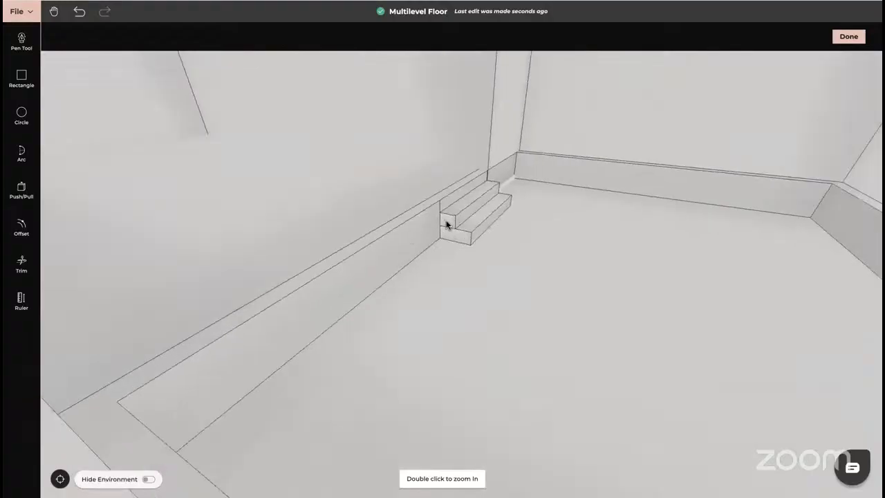
pyautogui.click(21, 263)
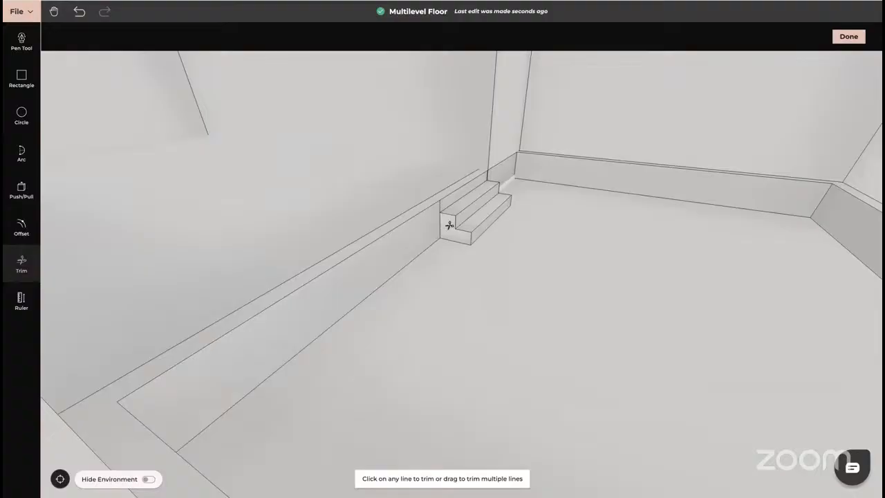
pyautogui.press('Escape')
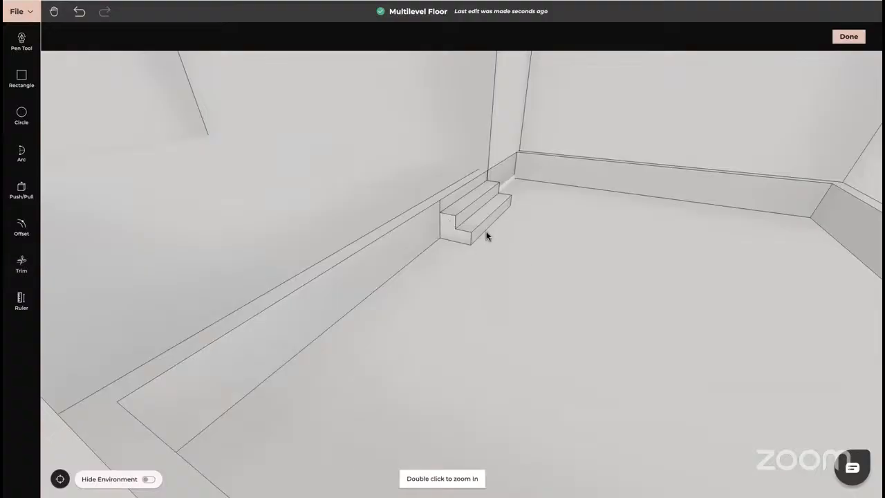
pyautogui.click(848, 36)
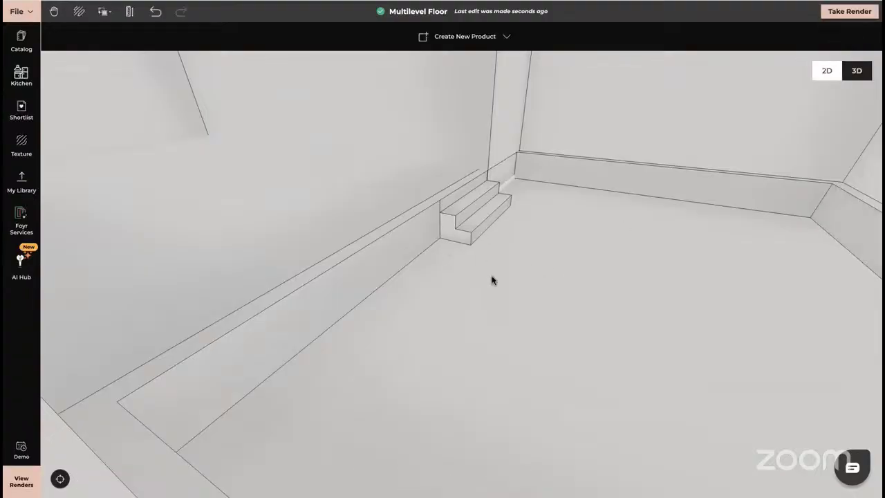
# Reopen the platform for modification and pull the sunken area's end wall near the steps inward about 1.82 m
pyautogui.moveTo(491, 278); pyautogui.dragTo(460, 332)
pyautogui.scroll(3, 534, 259)
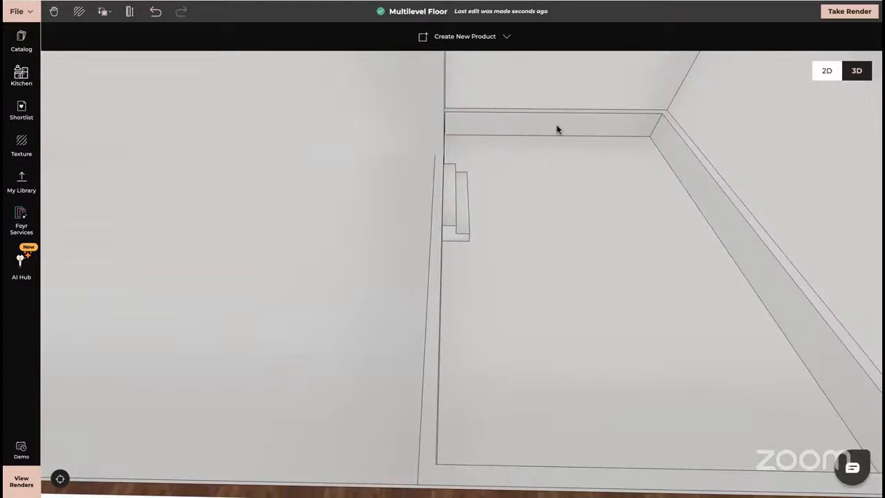
pyautogui.moveTo(555, 129); pyautogui.dragTo(495, 173)
pyautogui.click(540, 212)
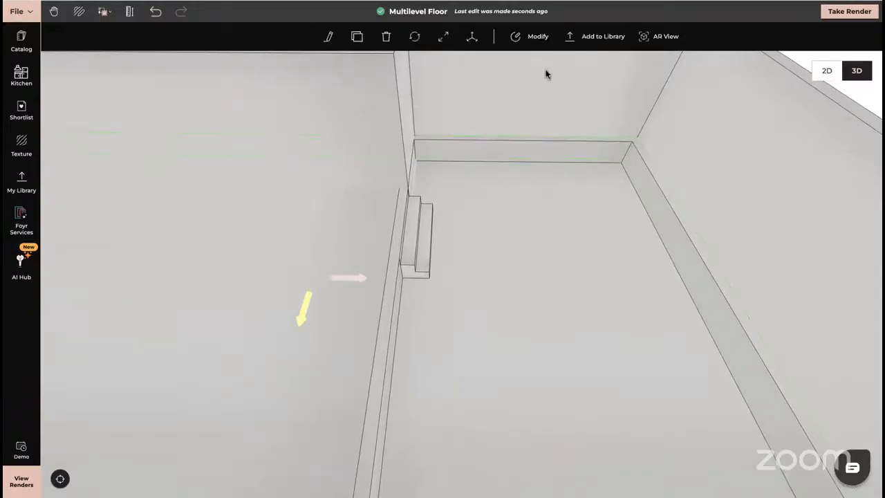
pyautogui.click(536, 36)
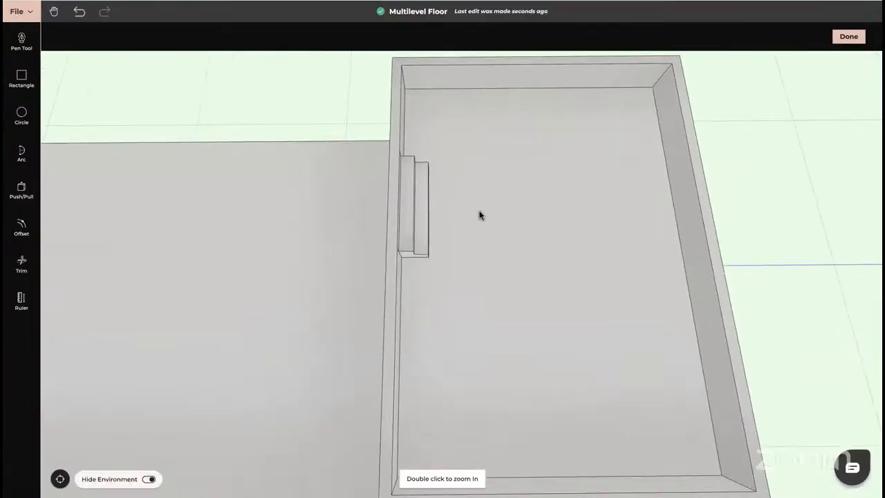
pyautogui.click(25, 187)
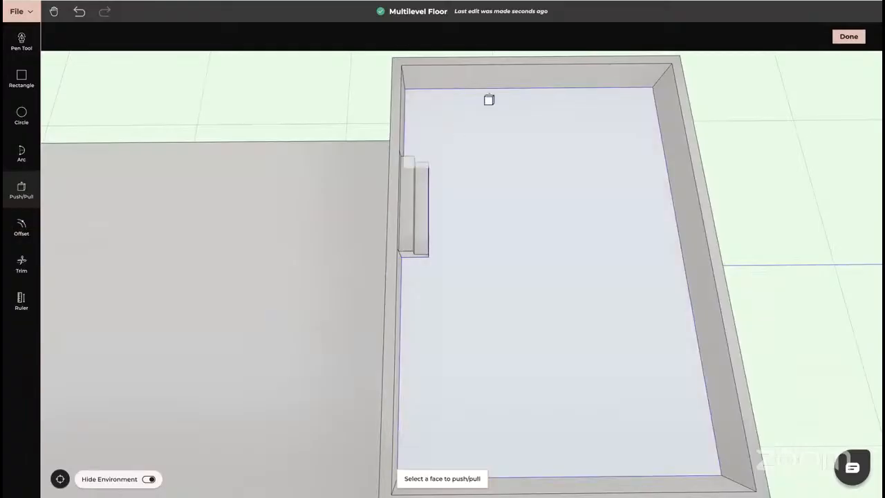
pyautogui.click(497, 83)
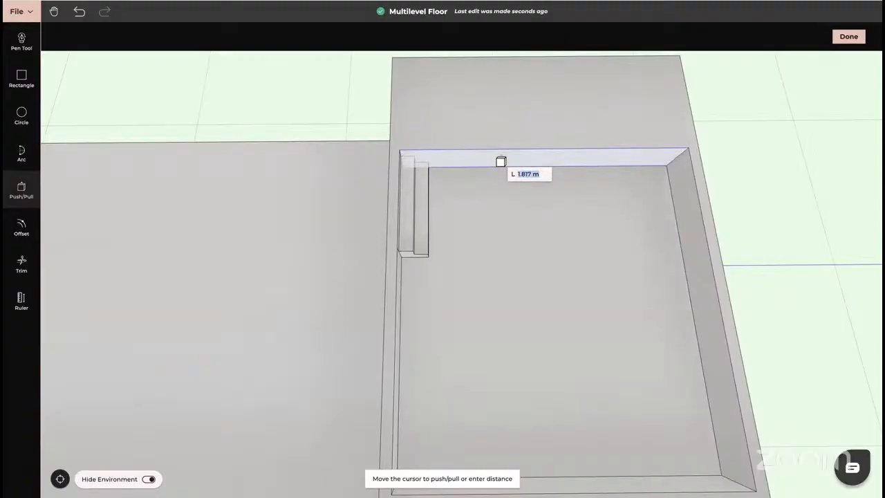
pyautogui.click(501, 162)
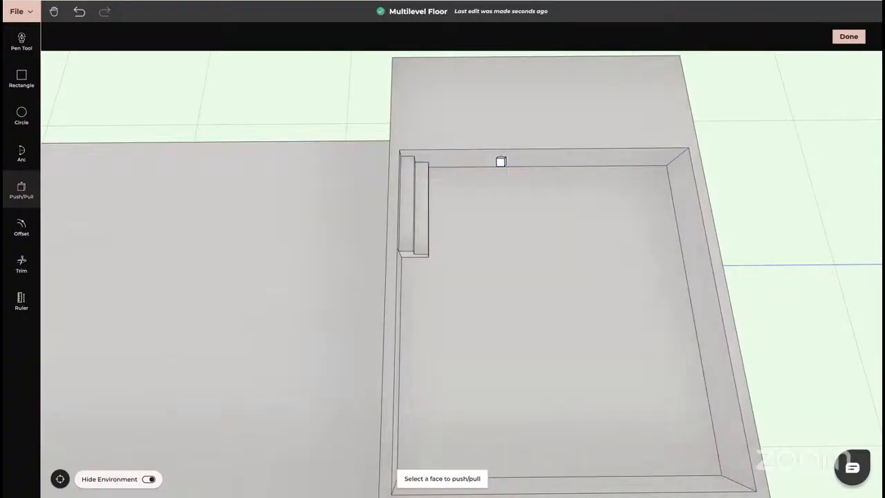
pyautogui.press('Escape')
# Mark vertical divisions on the sunken area's end wall with line offsets 1 m and 2 m from the corner opposite the steps
pyautogui.moveTo(514, 245); pyautogui.dragTo(526, 159)
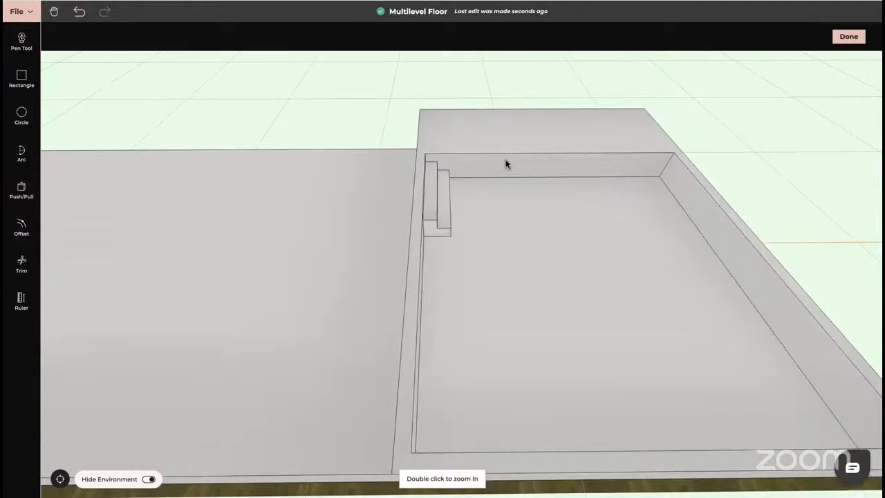
pyautogui.scroll(-5, 505, 159)
pyautogui.moveTo(484, 208); pyautogui.dragTo(464, 254)
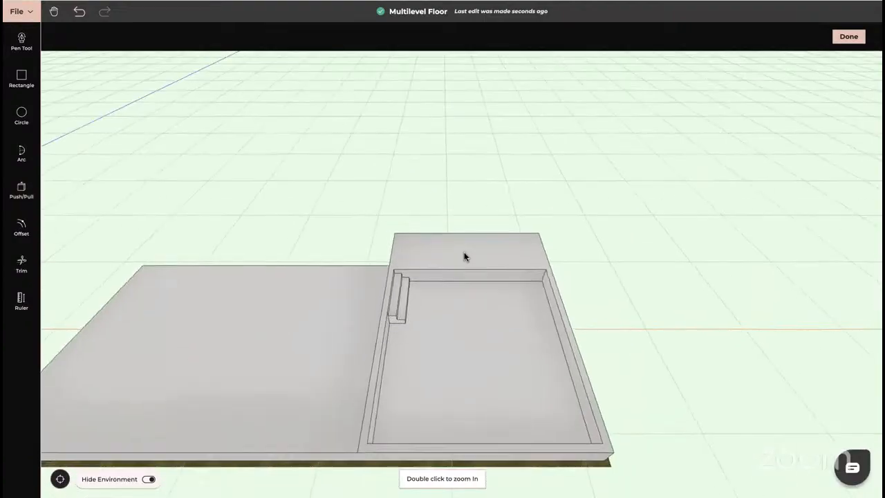
pyautogui.scroll(5, 464, 255)
pyautogui.scroll(5, 463, 255)
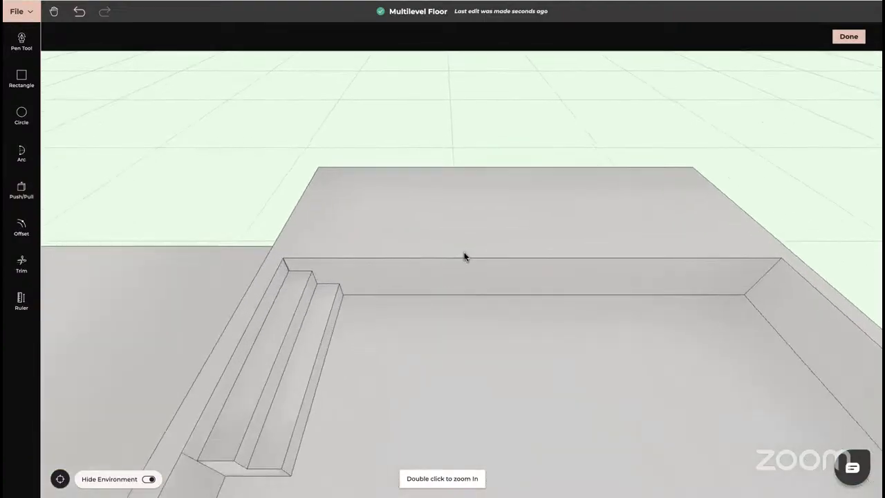
pyautogui.moveTo(485, 360); pyautogui.dragTo(486, 297)
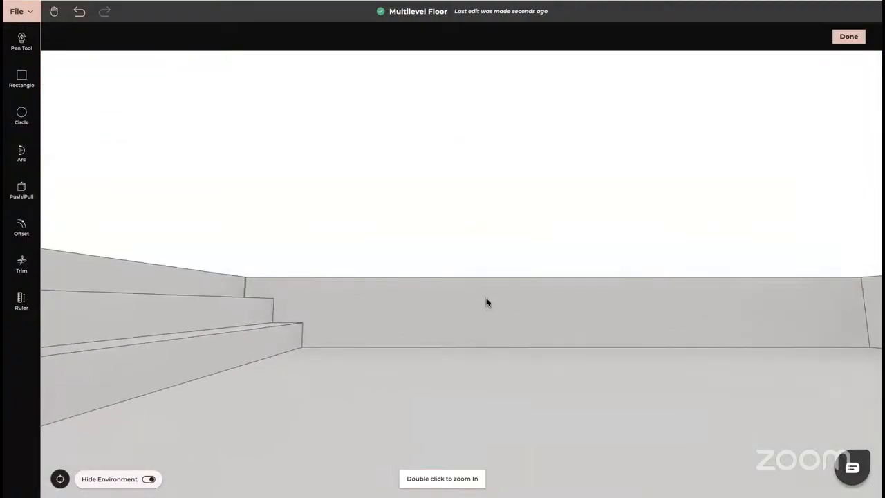
pyautogui.moveTo(485, 297); pyautogui.dragTo(394, 260, button='right')
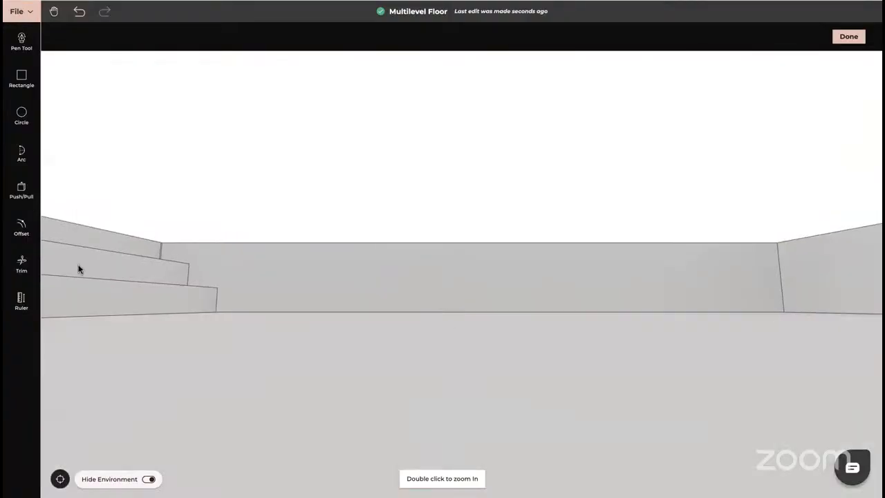
pyautogui.click(22, 226)
pyautogui.click(101, 39)
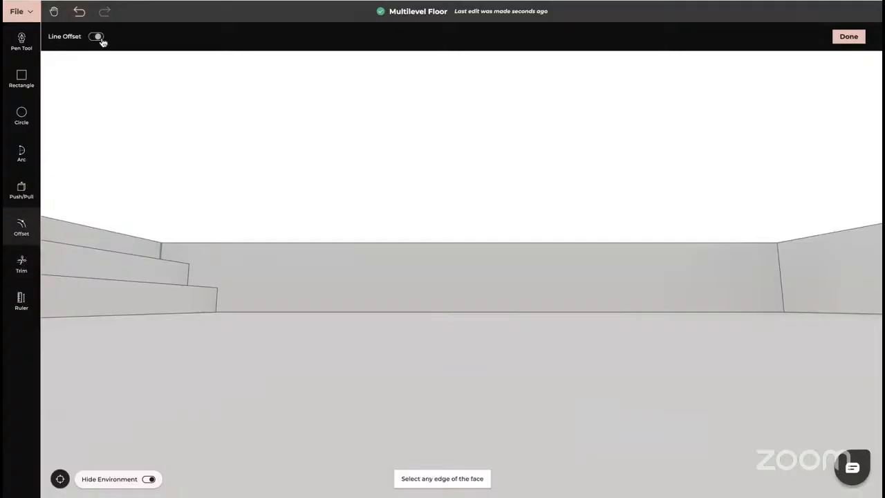
pyautogui.click(217, 296)
pyautogui.press('Escape')
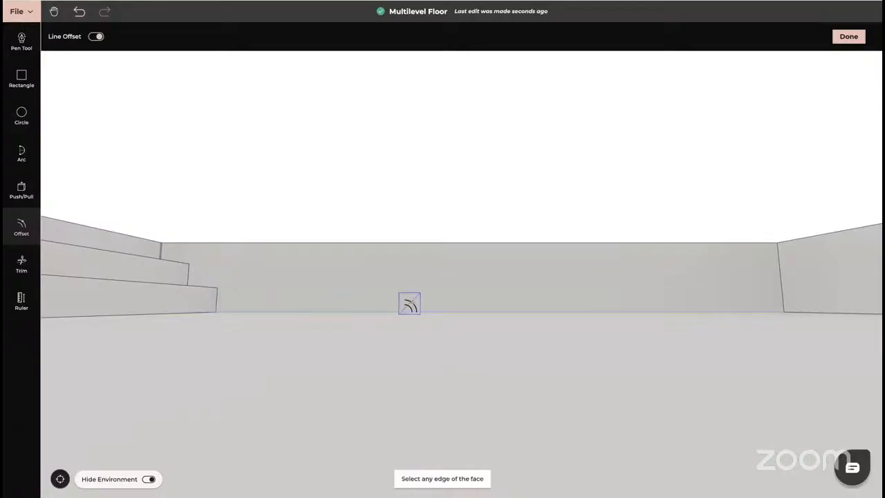
pyautogui.moveTo(420, 311); pyautogui.dragTo(397, 337, button='right')
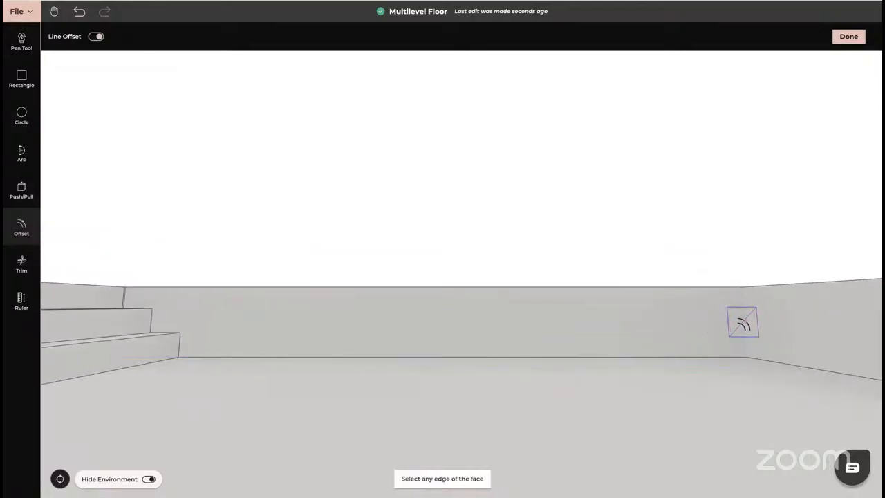
pyautogui.click(741, 325)
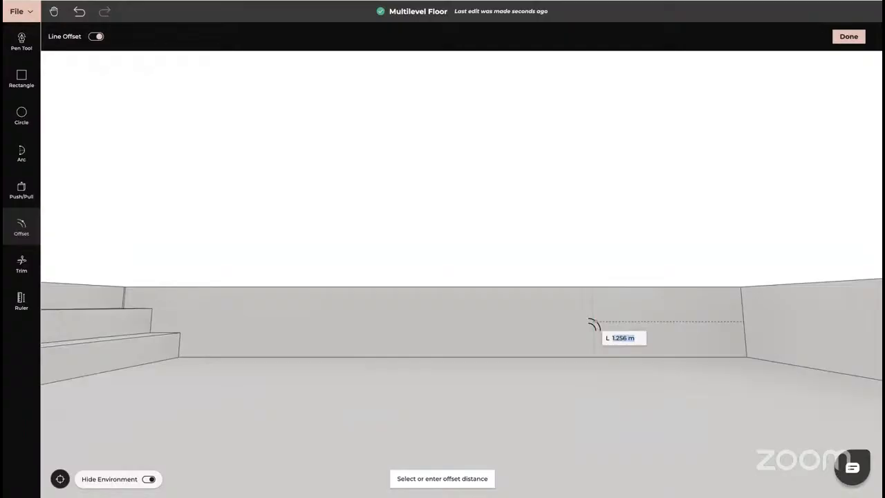
pyautogui.write('2')
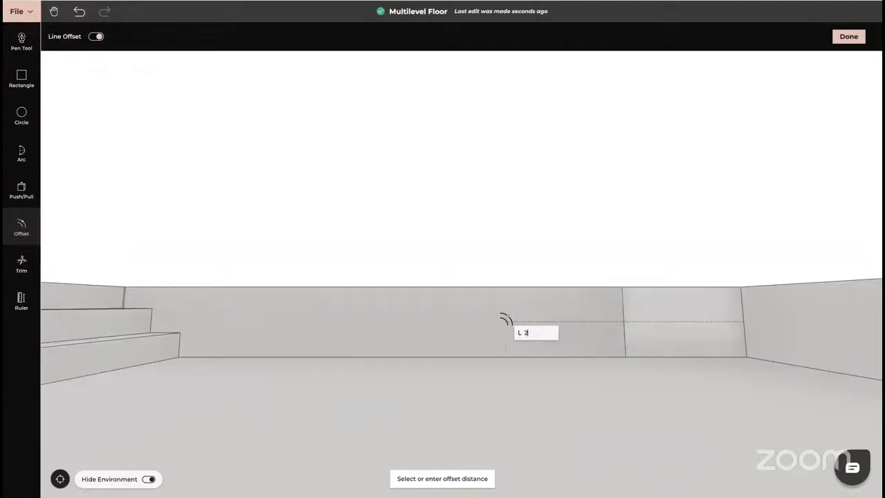
pyautogui.press('Return')
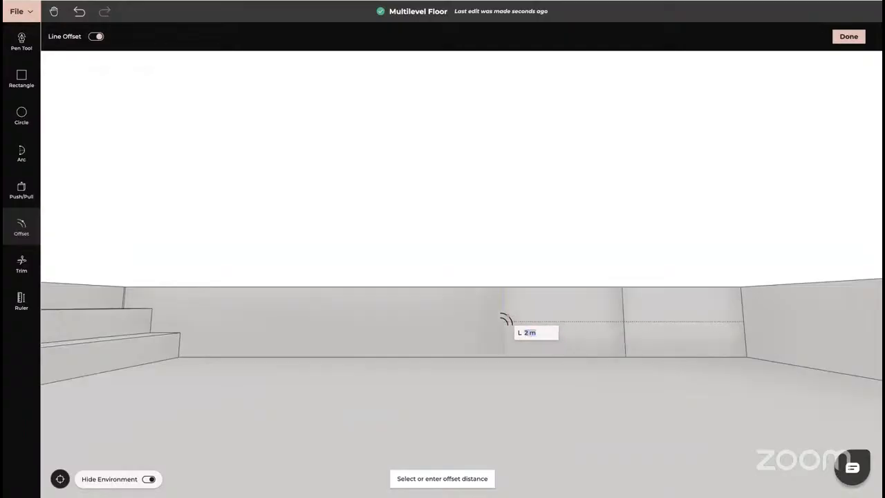
# Add two more vertical line offsets to the end wall, 3 m and 4 m from the same corner
pyautogui.click(417, 315)
pyautogui.write('4')
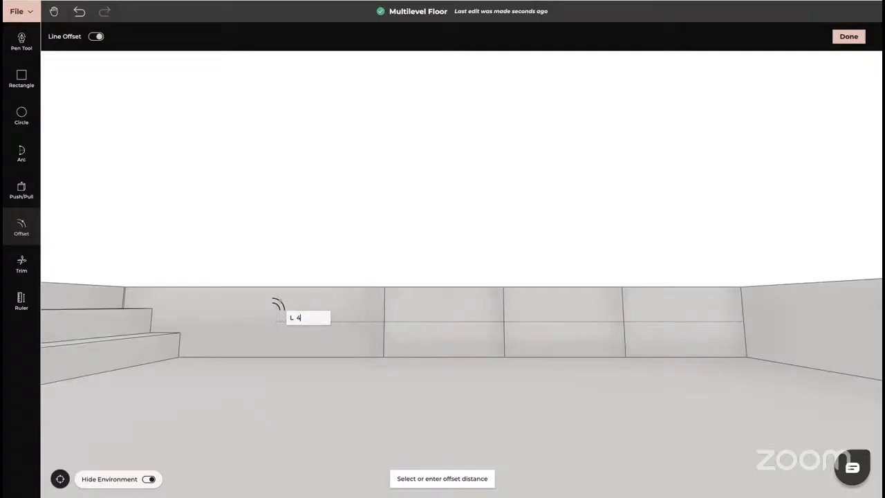
pyautogui.write('m')
pyautogui.press('Return')
# Inset the outlines of the two full 1 m end-wall panels nearest the steps by 0.1 m using face offset
pyautogui.moveTo(280, 371); pyautogui.dragTo(280, 389)
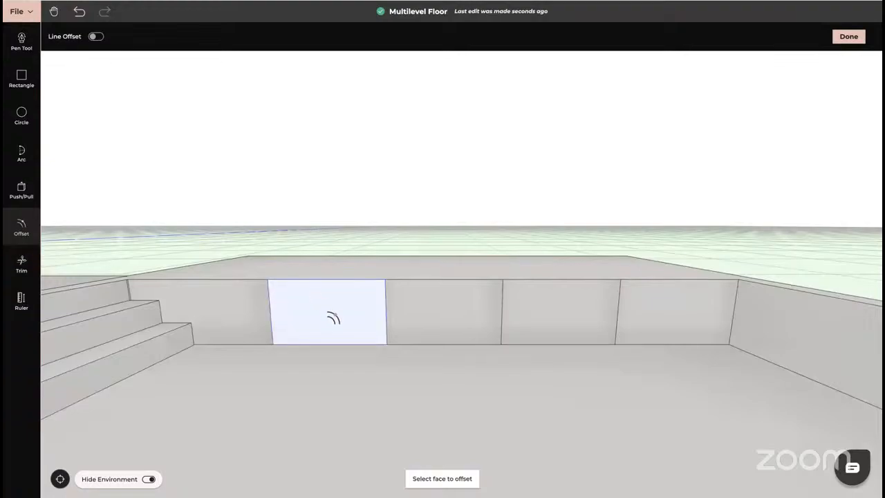
pyautogui.click(320, 313)
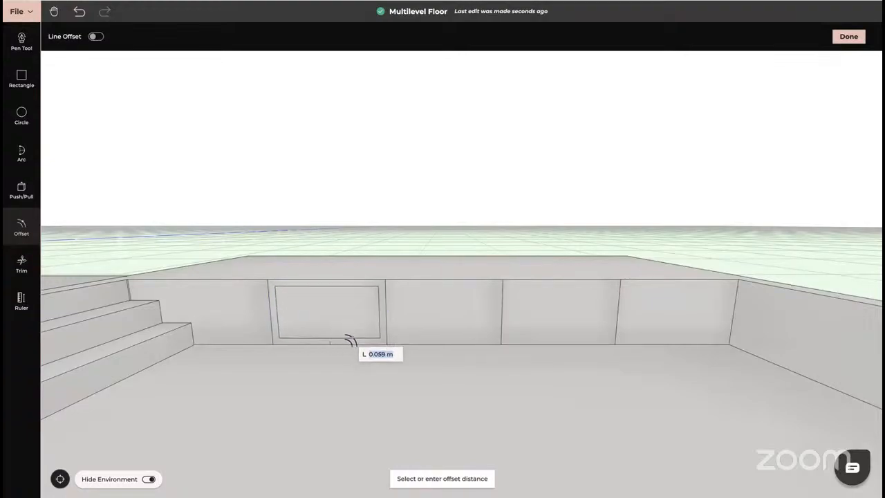
pyautogui.write('0')
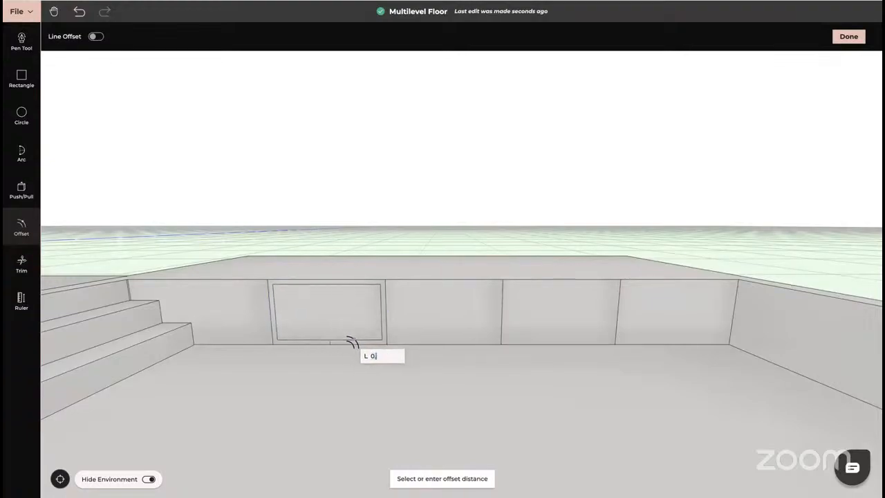
pyautogui.write('.1')
pyautogui.press('Return')
pyautogui.click(418, 339)
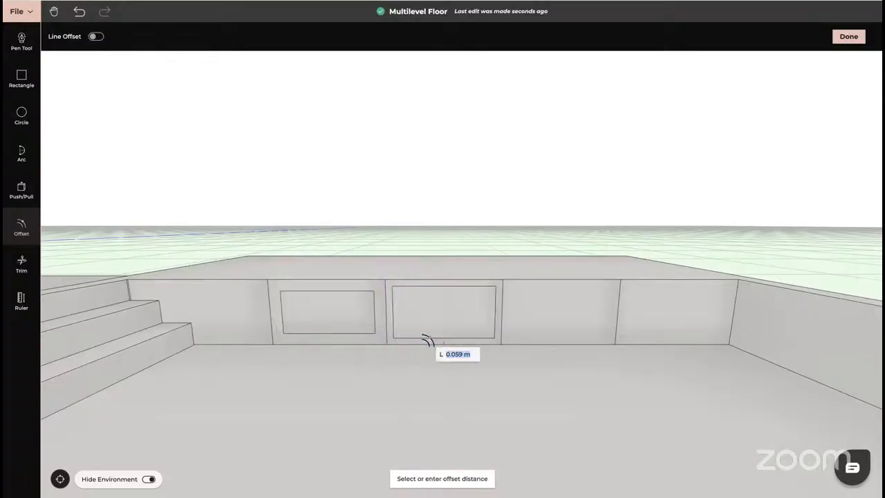
pyautogui.write('0.1')
pyautogui.press('Return')
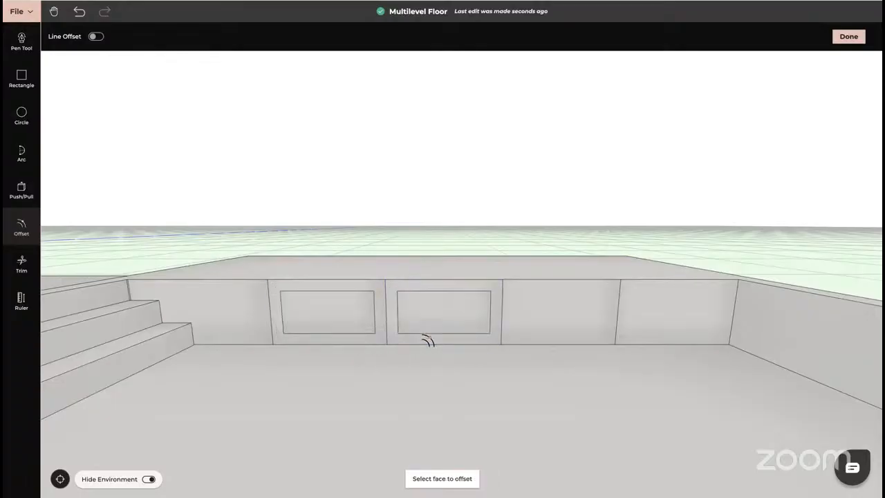
# Inset the outlines of the two remaining 1 m panels toward the far corner by 0.1 m
pyautogui.click(528, 318)
pyautogui.write('0.1')
pyautogui.press('Return')
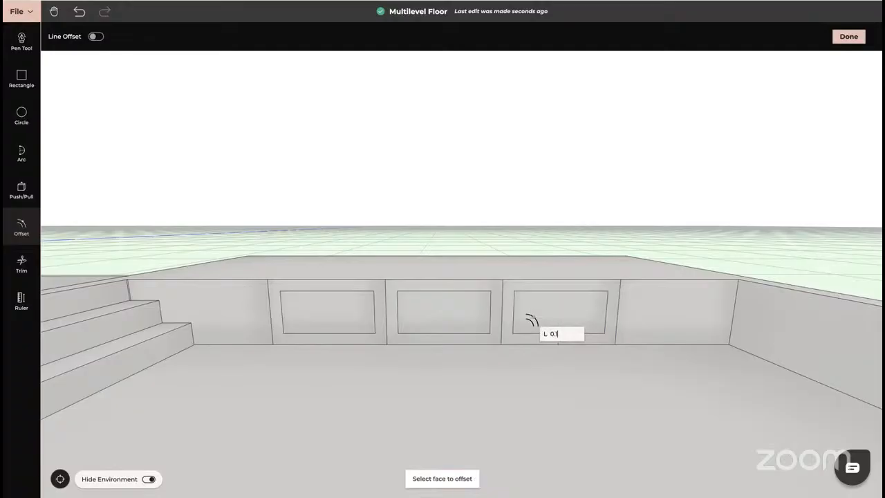
pyautogui.click(645, 331)
pyautogui.write('0')
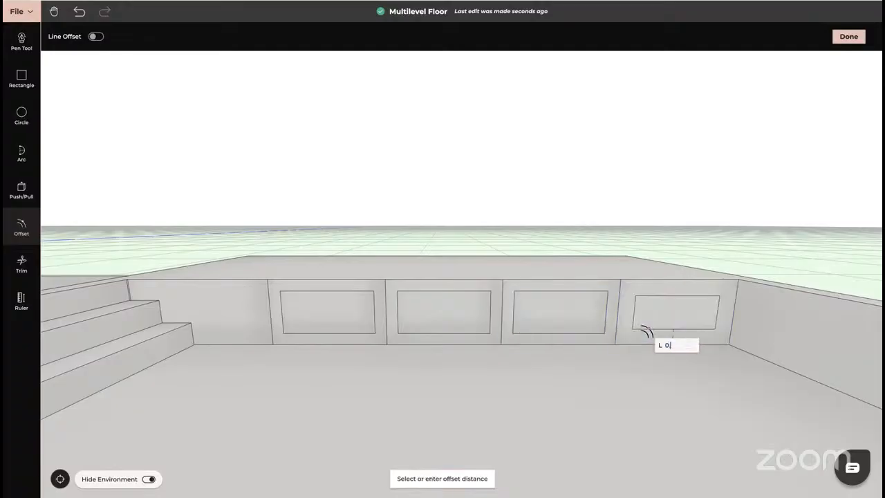
pyautogui.write('.1')
pyautogui.press('Return')
# Push the inset faces of the two end-wall panels nearest the steps inward to form niches, about 0.48 m and 0.41 m deep
pyautogui.moveTo(408, 358); pyautogui.dragTo(451, 369)
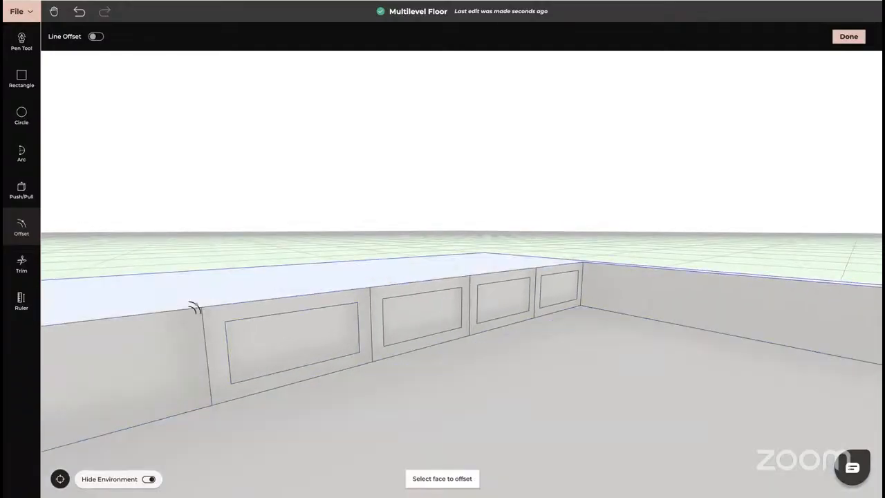
pyautogui.click(22, 190)
pyautogui.click(272, 342)
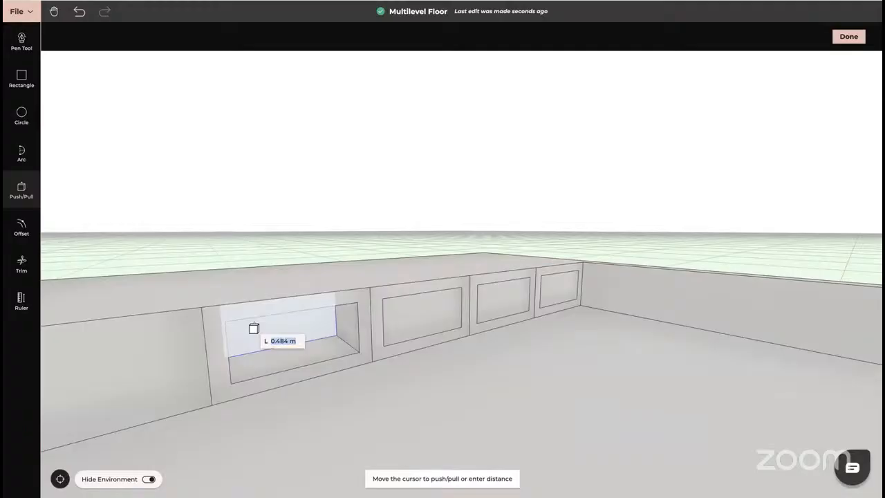
pyautogui.click(253, 329)
pyautogui.click(418, 311)
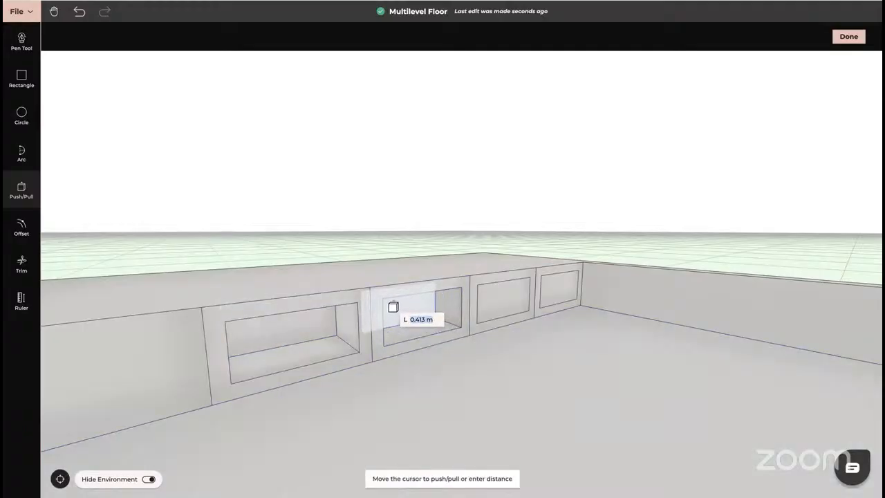
pyautogui.click(403, 311)
# Recess the inset faces of the two remaining end-wall panels, the corner one about 0.43 m deep, and finish editing the floor model
pyautogui.click(496, 310)
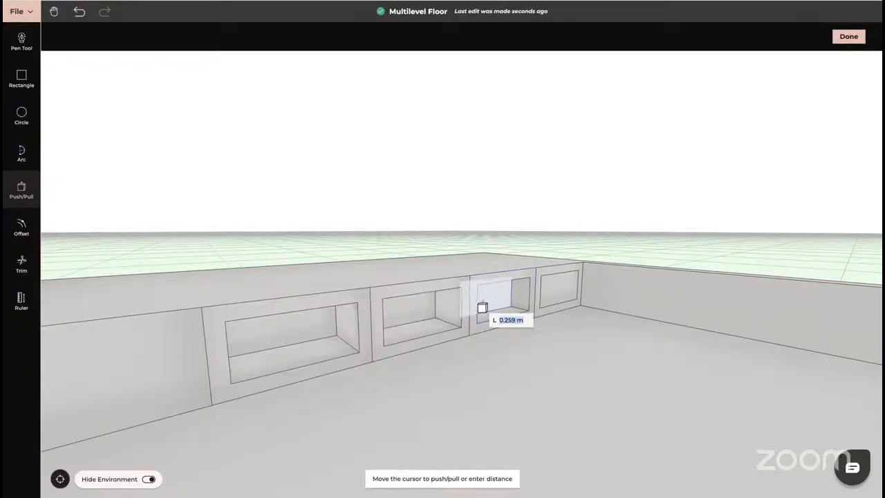
pyautogui.click(476, 300)
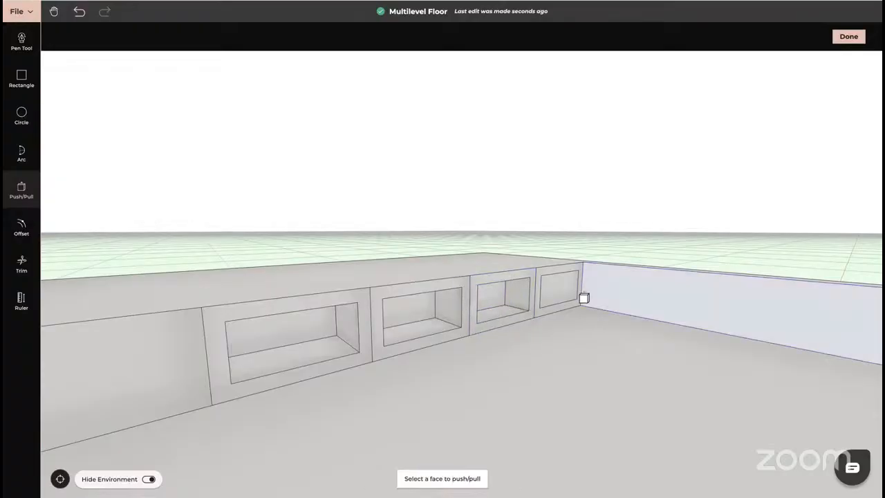
pyautogui.click(570, 287)
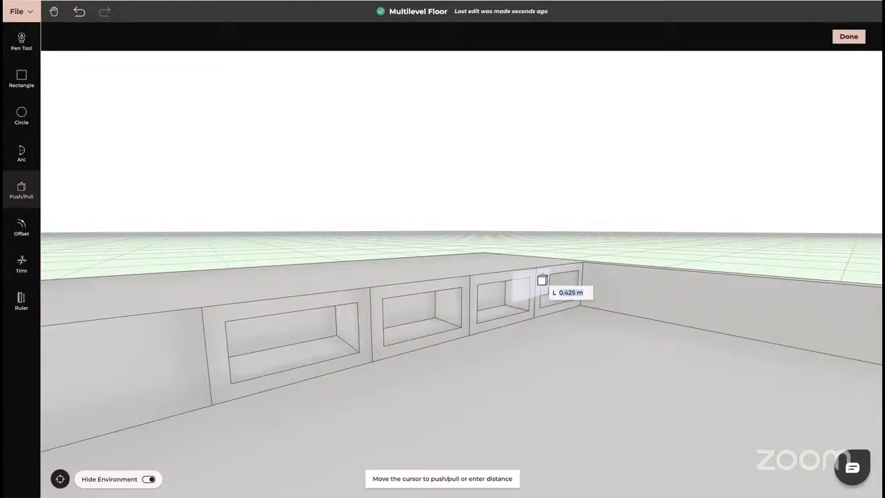
pyautogui.click(542, 280)
pyautogui.press('Escape')
pyautogui.moveTo(549, 358); pyautogui.dragTo(857, 146)
pyautogui.click(848, 37)
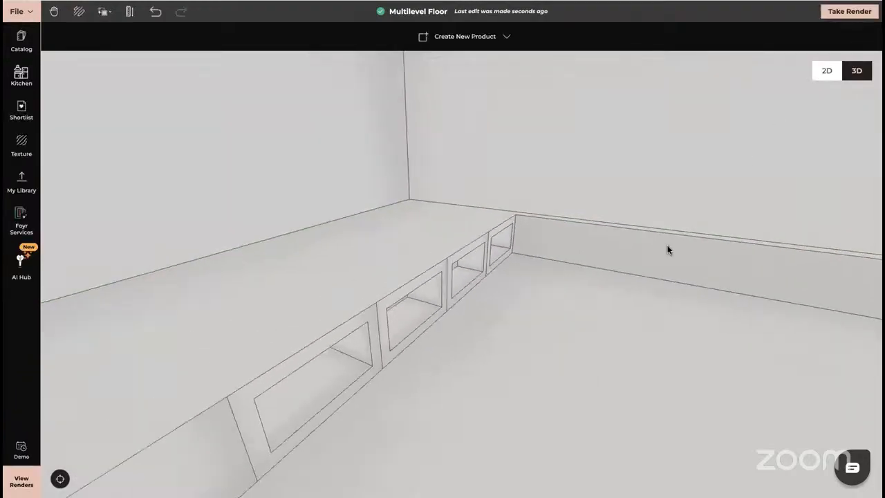
# Reopen the floor model for modification and trim the leftover line on the raised floor running alongside the sunken area's step-side edge
pyautogui.scroll(-10, 700, 266)
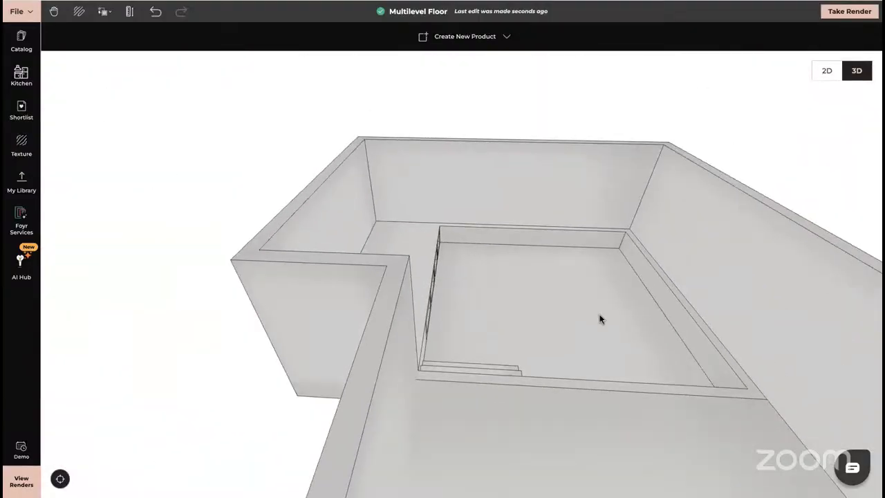
pyautogui.moveTo(587, 317); pyautogui.dragTo(511, 267, button='right')
pyautogui.moveTo(563, 336); pyautogui.dragTo(521, 327)
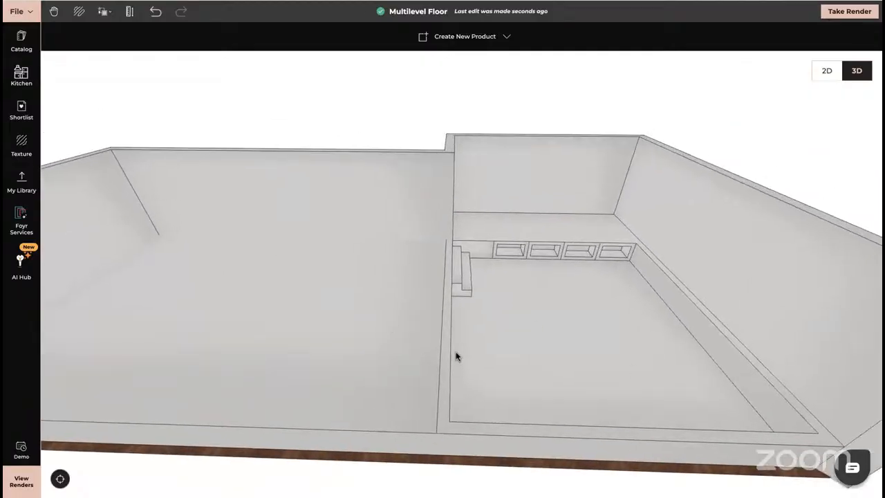
pyautogui.moveTo(456, 356); pyautogui.dragTo(462, 328)
pyautogui.moveTo(367, 274); pyautogui.dragTo(364, 298)
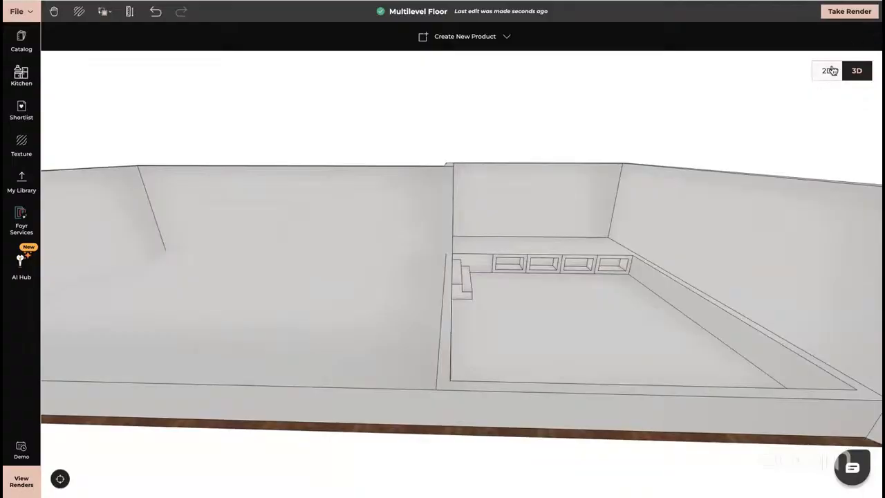
pyautogui.click(374, 362)
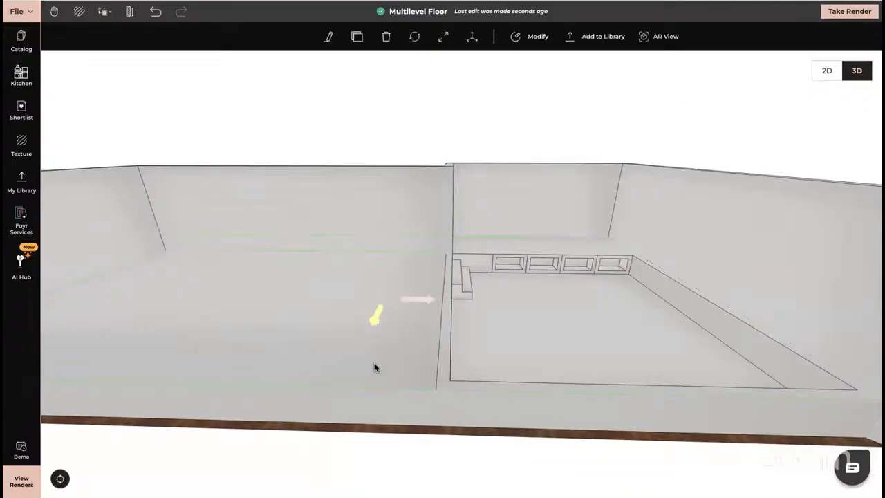
pyautogui.click(543, 38)
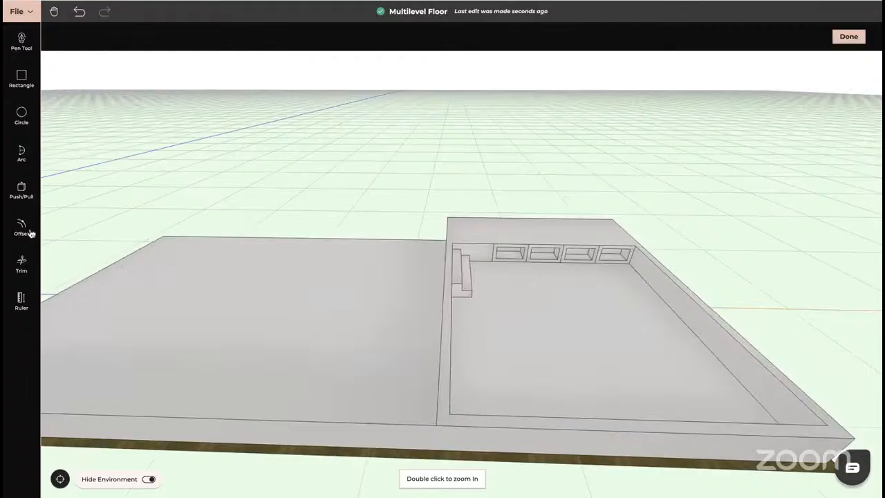
pyautogui.click(21, 260)
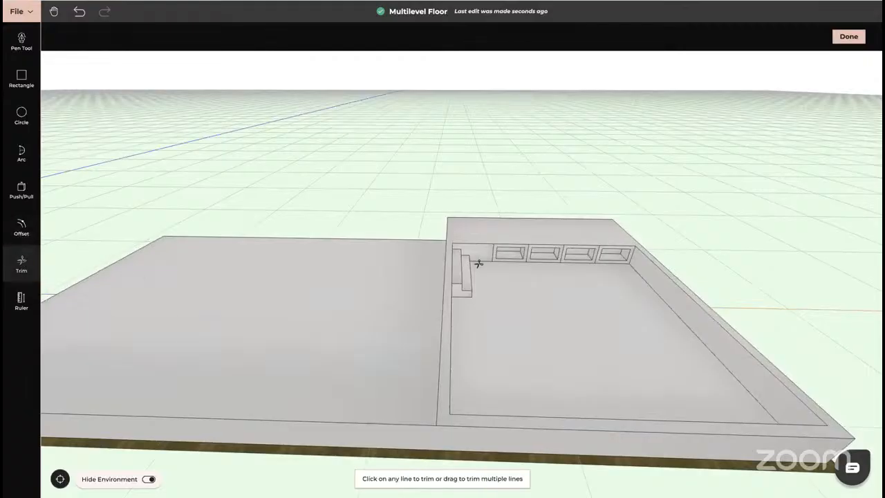
pyautogui.click(441, 323)
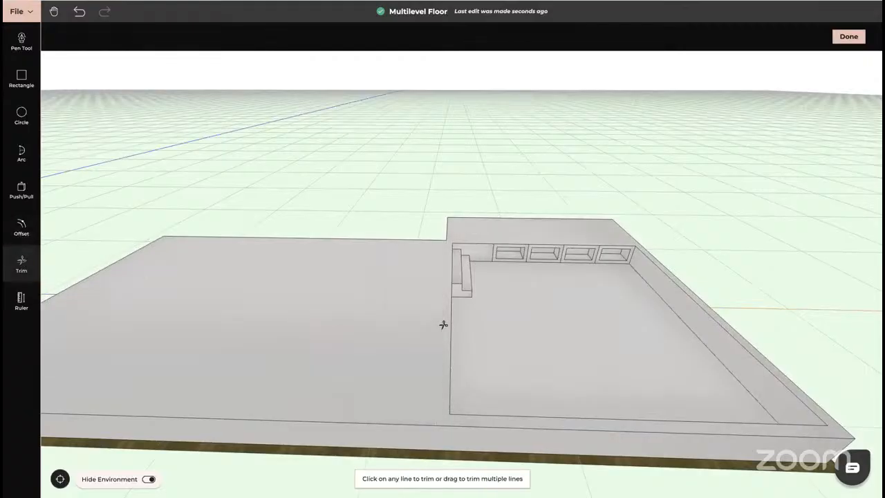
pyautogui.press('Escape')
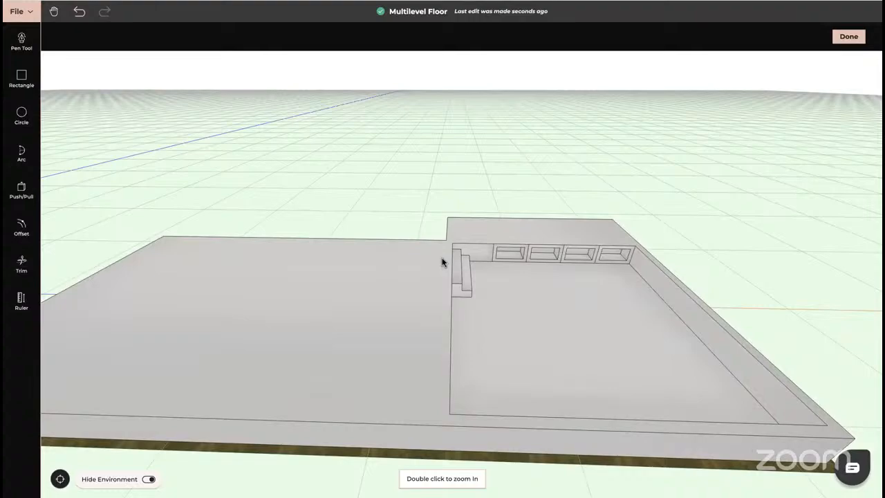
pyautogui.click(850, 38)
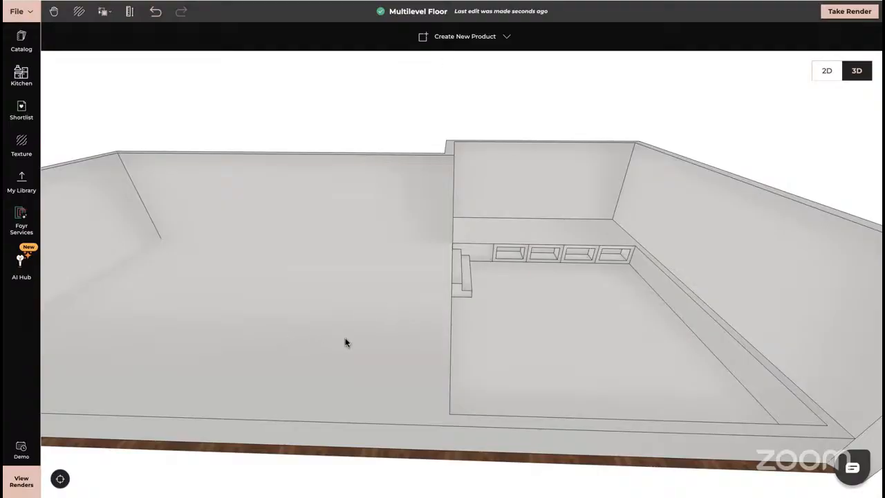
# Search the textures for "concrete" and apply Concrete Bare to the raised floor surface
pyautogui.moveTo(346, 342); pyautogui.dragTo(393, 280)
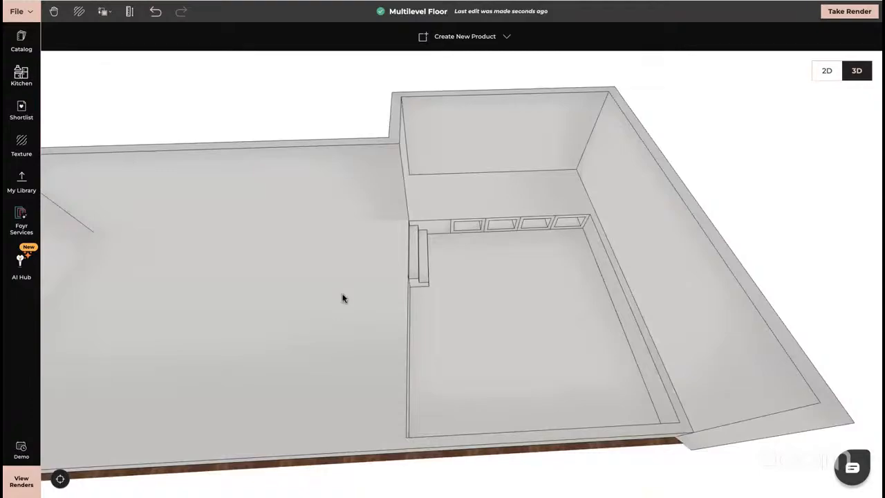
pyautogui.moveTo(342, 294); pyautogui.dragTo(381, 281, button='right')
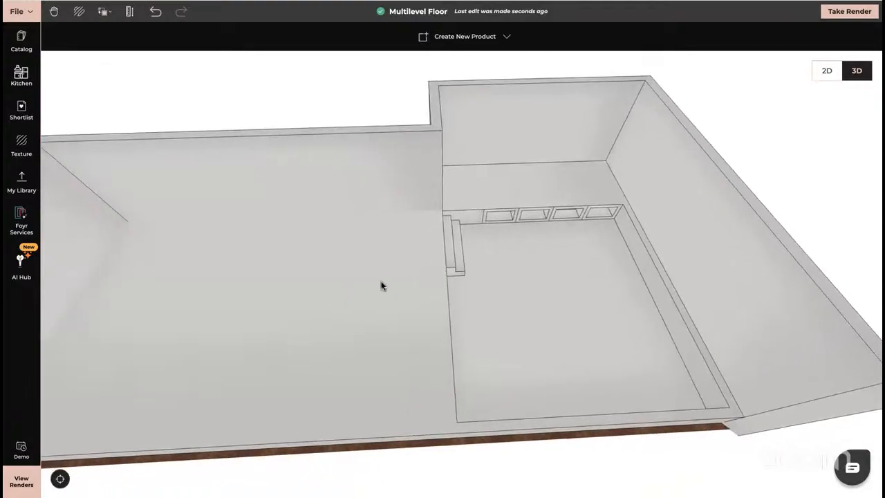
pyautogui.click(22, 147)
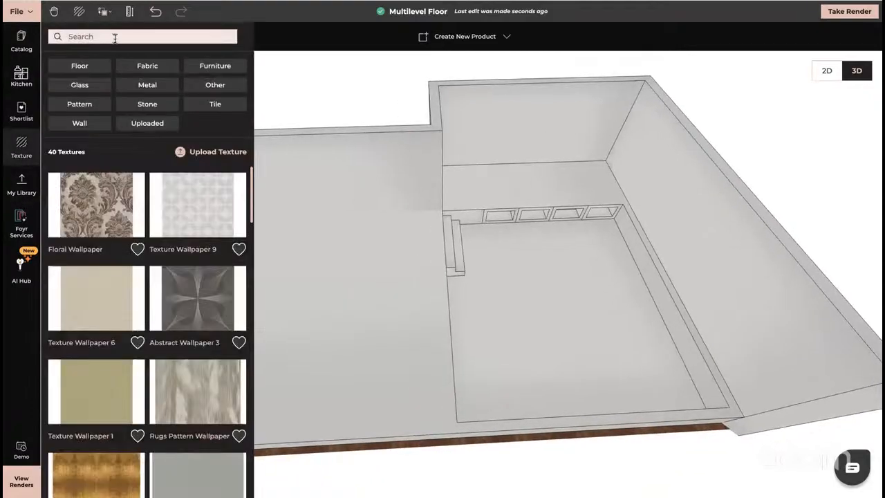
pyautogui.write('doncrete')
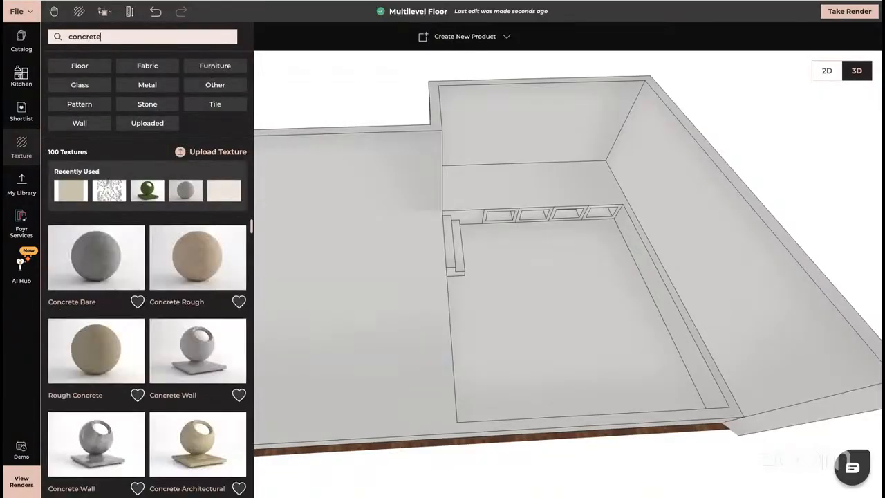
pyautogui.click(101, 263)
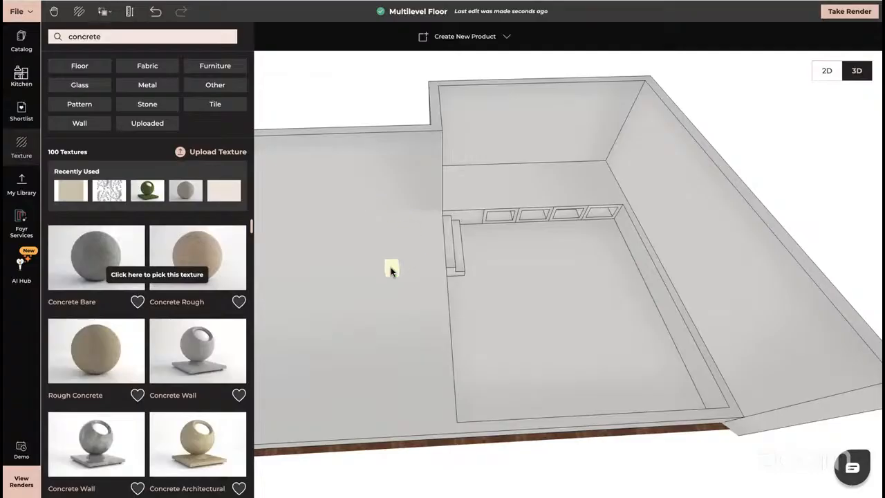
pyautogui.click(390, 271)
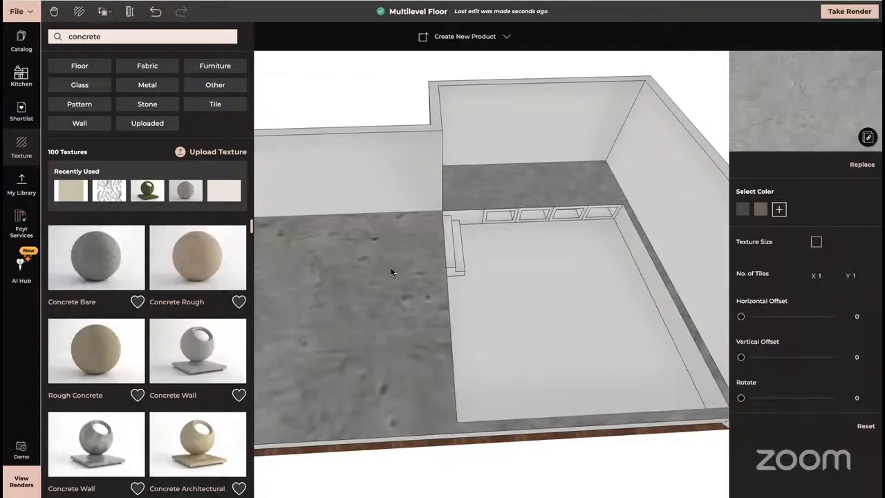
# Set the concrete texture's number of tiles to 2 in both X and Y
pyautogui.click(826, 275)
pyautogui.write('2')
pyautogui.press('Return')
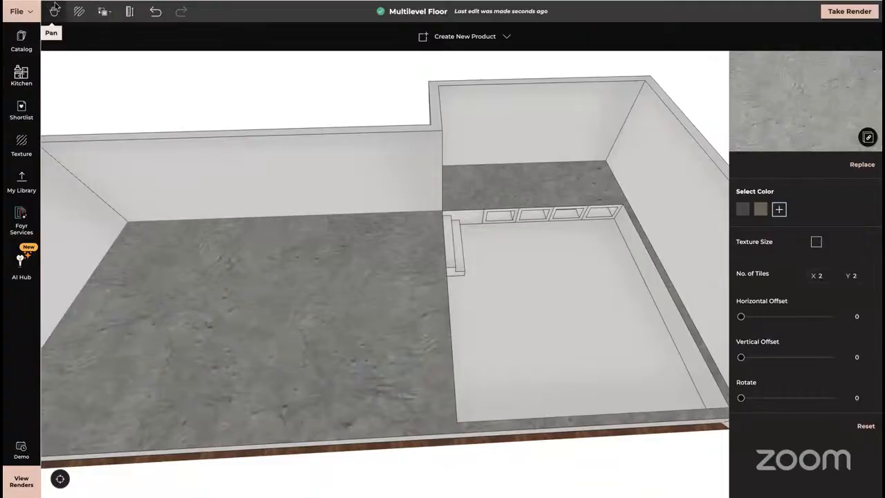
# Copy the raised floor's concrete texture onto the end wall beside the steps, the three niche panels nearest them, and the sunken floor
pyautogui.click(104, 11)
pyautogui.click(122, 60)
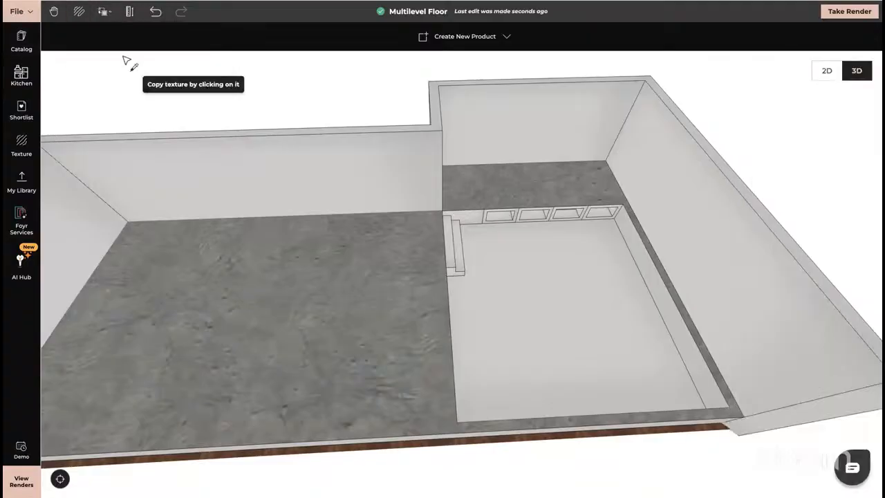
pyautogui.click(202, 306)
pyautogui.click(472, 217)
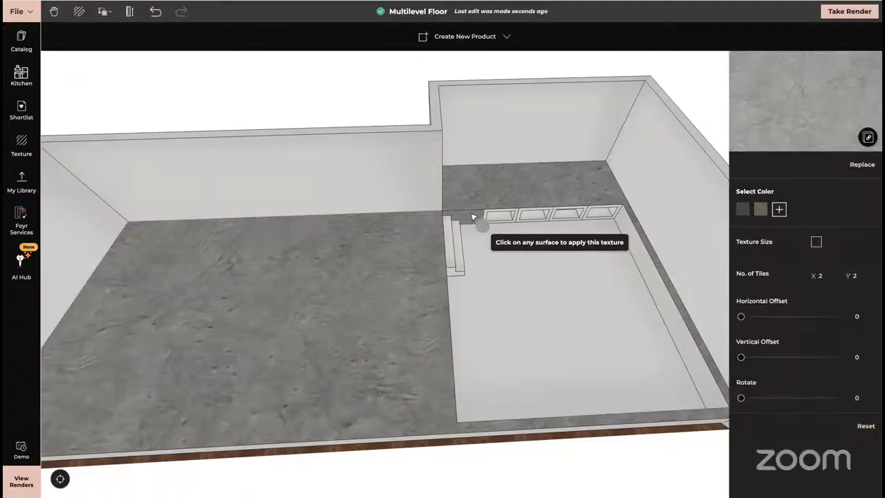
pyautogui.click(497, 216)
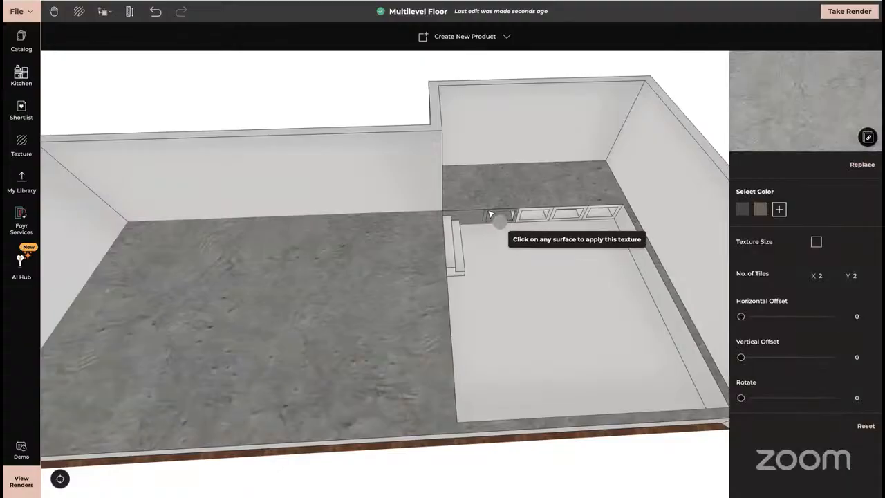
pyautogui.click(531, 216)
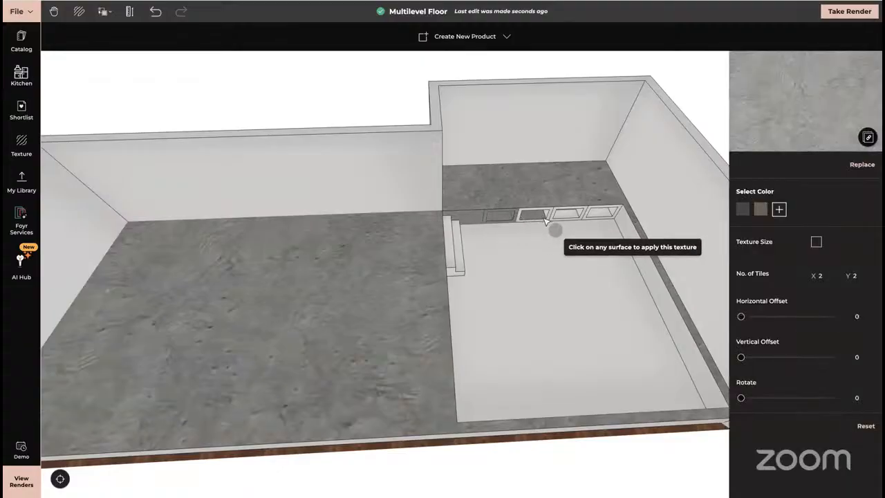
pyautogui.click(567, 218)
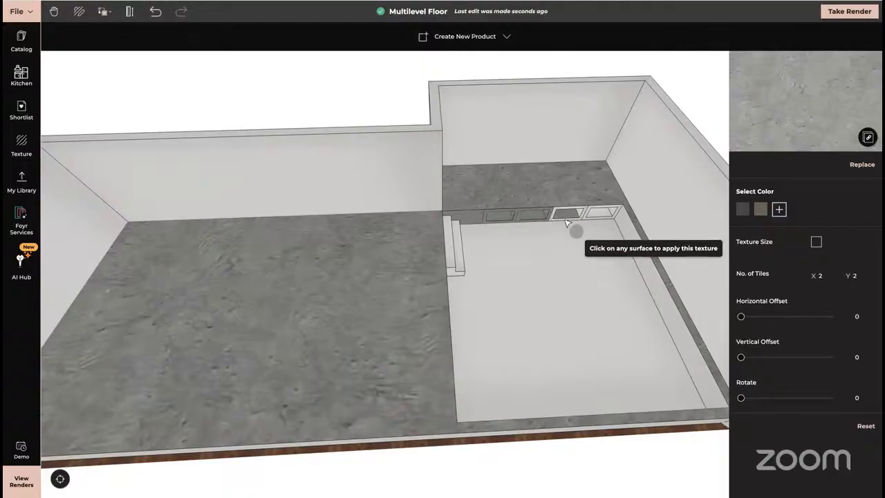
pyautogui.click(554, 261)
# Apply the copied concrete texture to the steps leading into the sunken area
pyautogui.moveTo(555, 262); pyautogui.dragTo(385, 289)
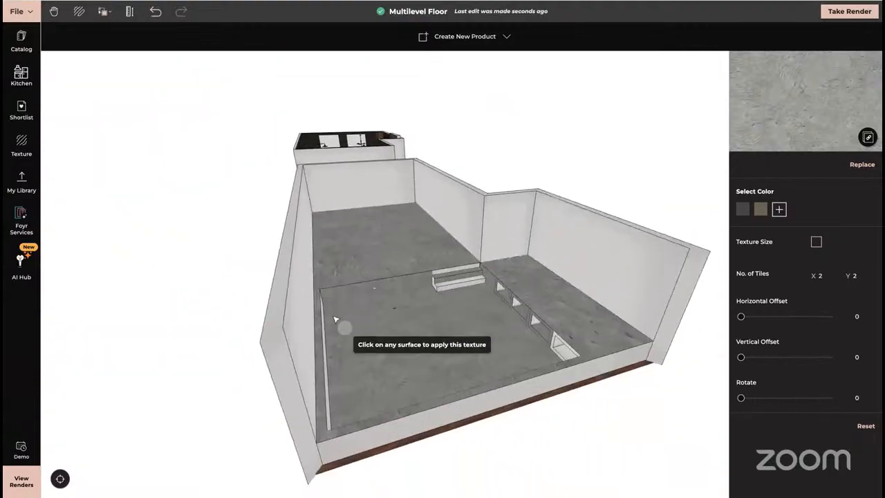
pyautogui.moveTo(328, 336); pyautogui.dragTo(442, 290)
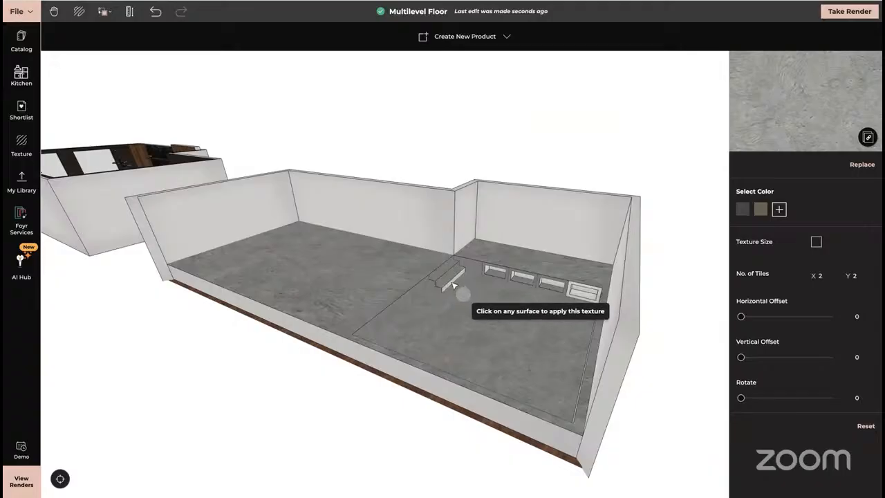
pyautogui.click(453, 285)
# Apply the copied concrete texture to the inner back faces of the three niches nearest the steps
pyautogui.scroll(5, 494, 275)
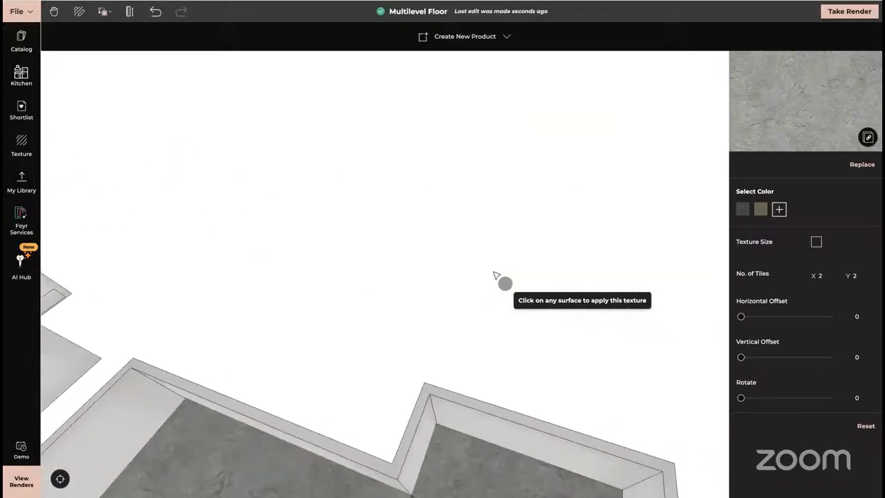
pyautogui.moveTo(494, 275)
pyautogui.mouseDown()
pyautogui.moveTo(488, 404)
pyautogui.moveTo(486, 271)
pyautogui.mouseUp()
pyautogui.scroll(5, 485, 273)
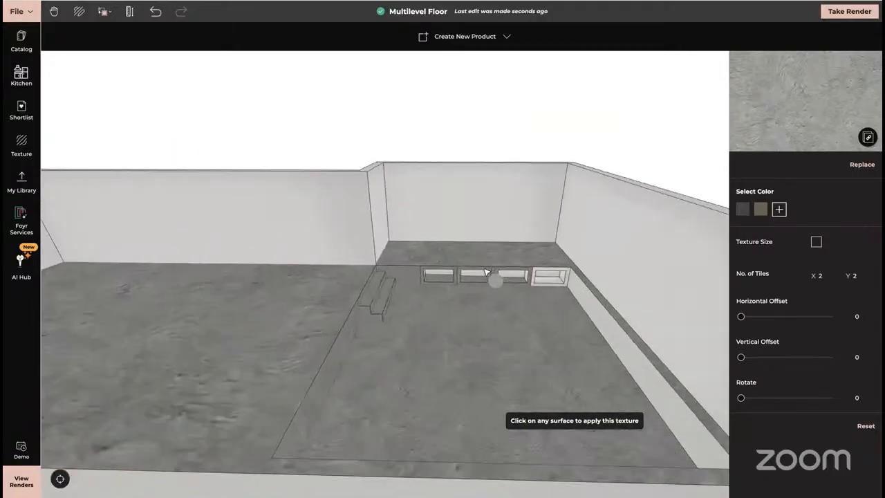
pyautogui.scroll(5, 486, 272)
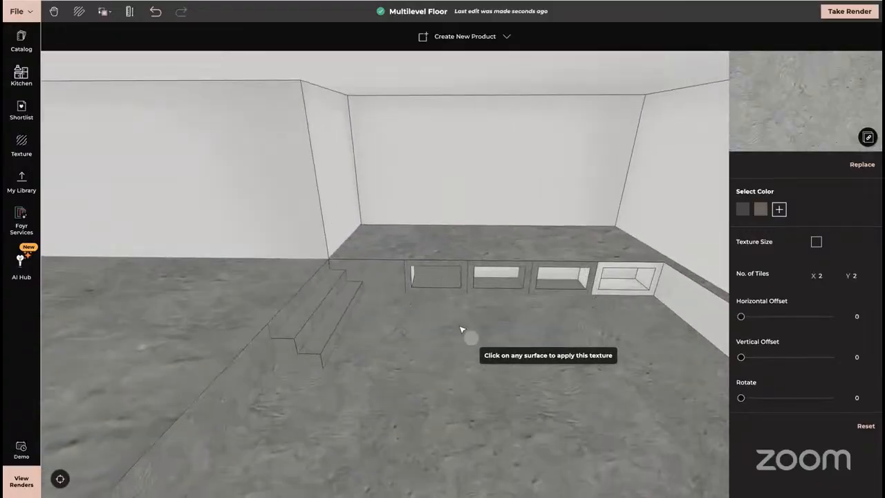
pyautogui.moveTo(462, 330); pyautogui.dragTo(464, 302)
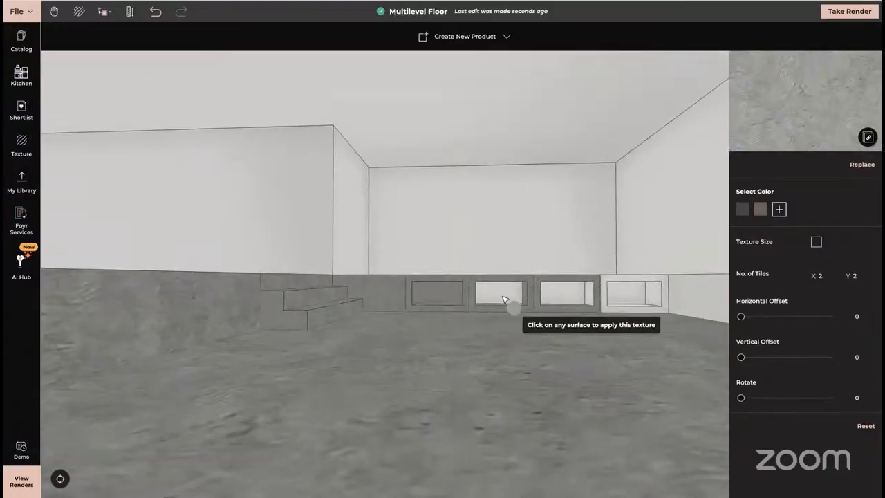
pyautogui.scroll(5, 506, 298)
pyautogui.scroll(-5, 477, 298)
pyautogui.moveTo(477, 298); pyautogui.dragTo(476, 378)
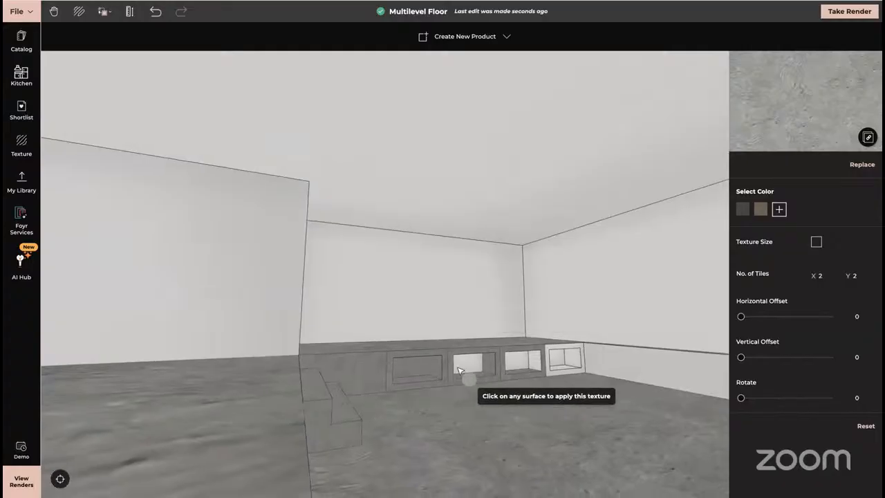
pyautogui.click(526, 366)
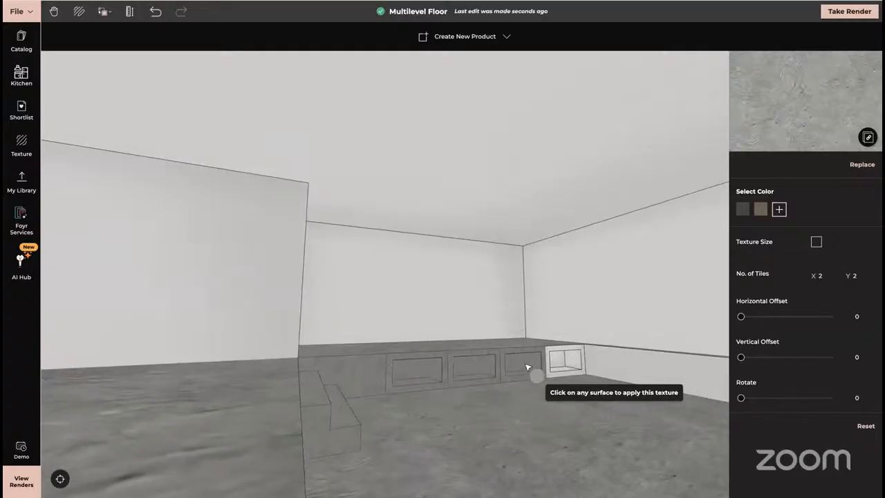
# Apply the concrete texture to the frame and interior of the fourth niche, farthest from the steps
pyautogui.scroll(-5, 527, 367)
pyautogui.moveTo(579, 410); pyautogui.dragTo(449, 486)
pyautogui.moveTo(449, 341); pyautogui.dragTo(505, 254)
pyautogui.scroll(5, 504, 255)
pyautogui.scroll(4, 507, 255)
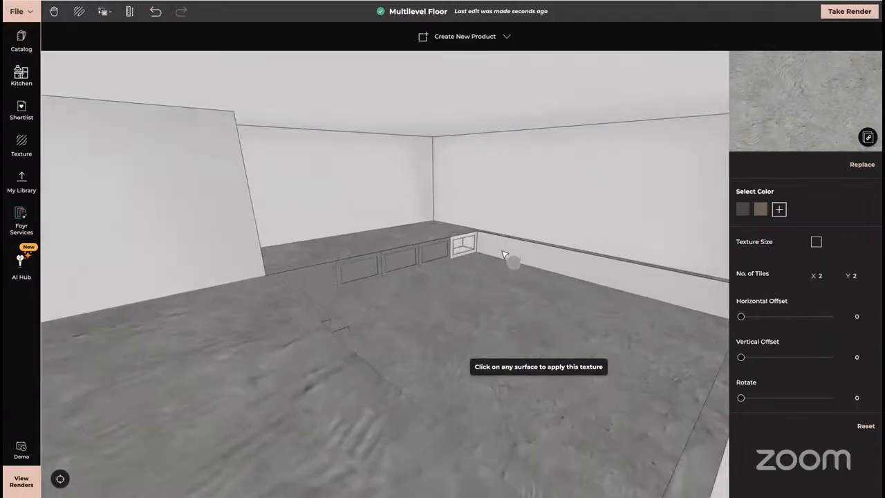
pyautogui.scroll(-3, 464, 246)
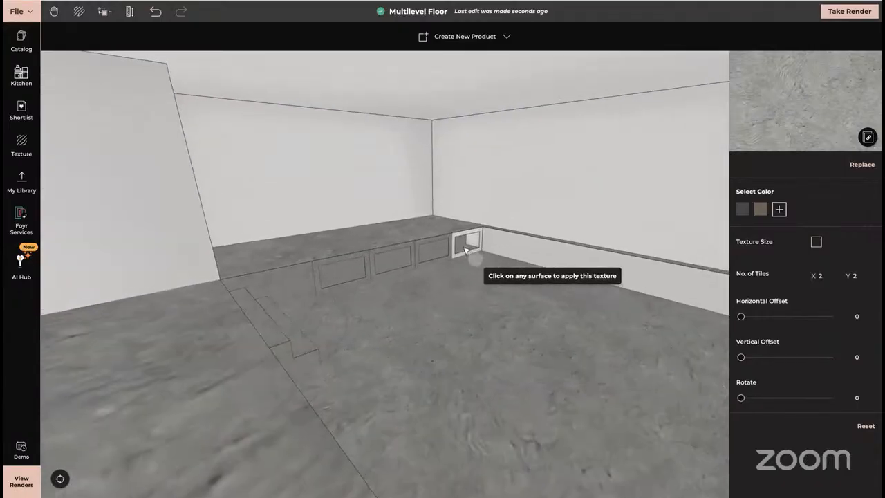
pyautogui.moveTo(465, 241); pyautogui.dragTo(442, 314)
pyautogui.moveTo(446, 278); pyautogui.dragTo(477, 291)
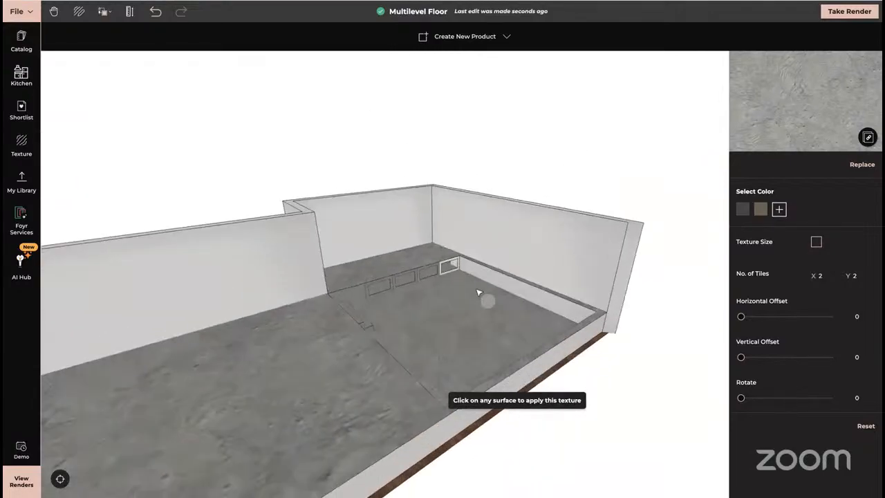
pyautogui.scroll(8, 477, 293)
pyautogui.scroll(3, 477, 292)
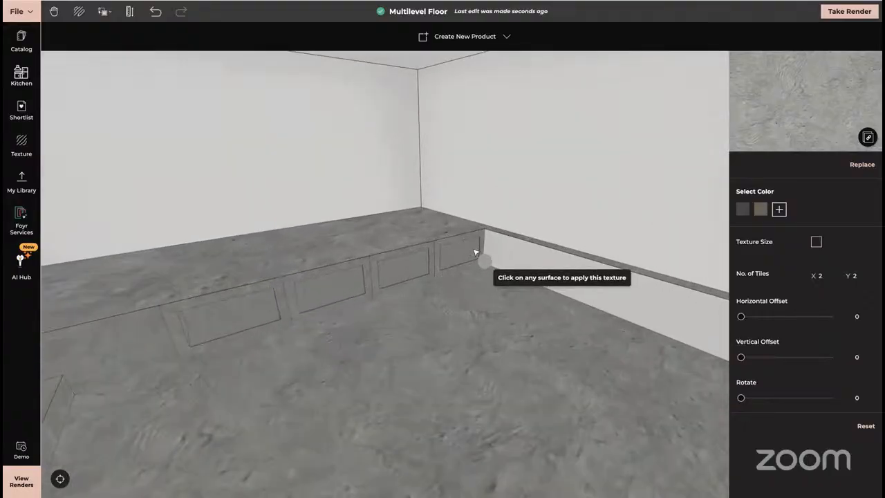
# Cover the remaining white inner side faces of the niches with the concrete texture and finish the texture copying
pyautogui.moveTo(541, 331); pyautogui.dragTo(458, 327)
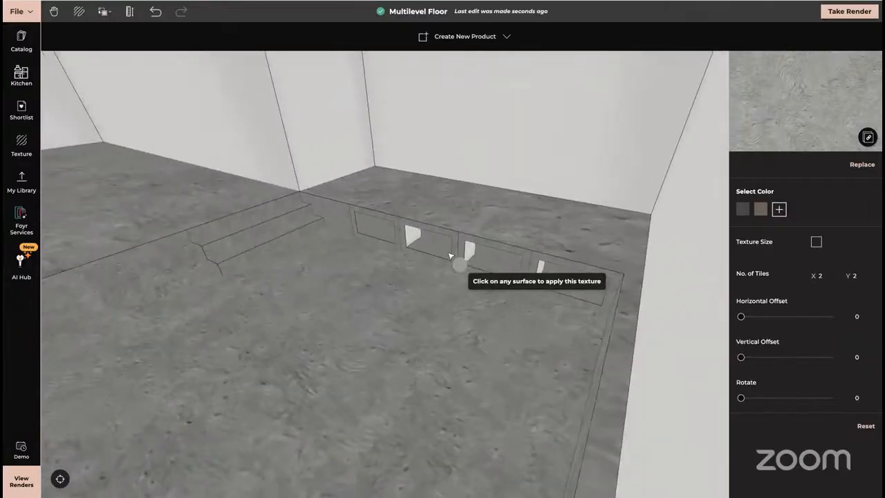
pyautogui.click(414, 240)
pyautogui.click(475, 253)
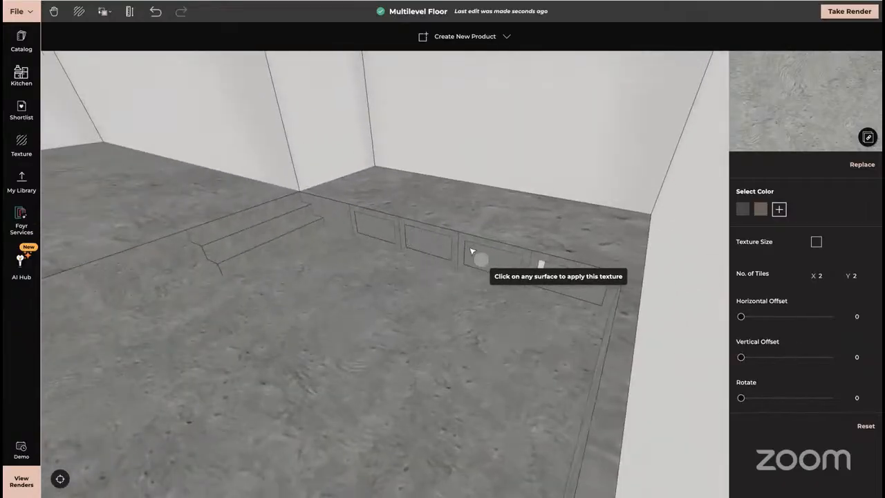
pyautogui.click(541, 269)
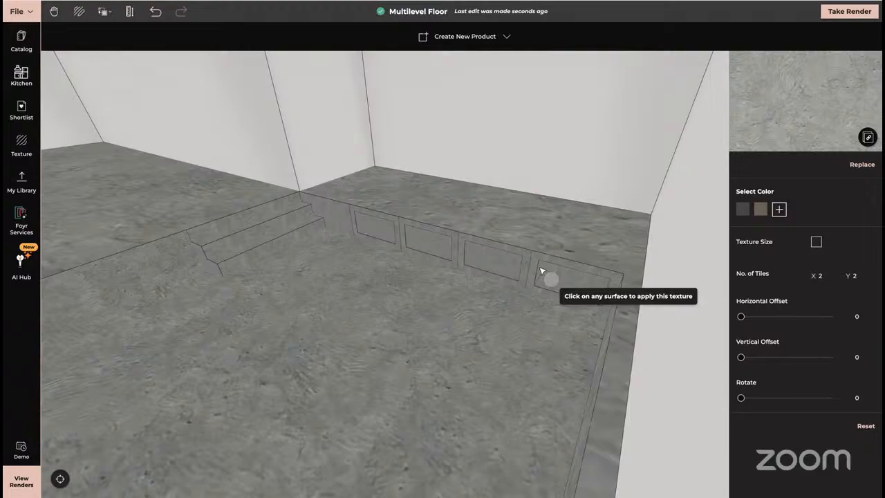
pyautogui.click(541, 271)
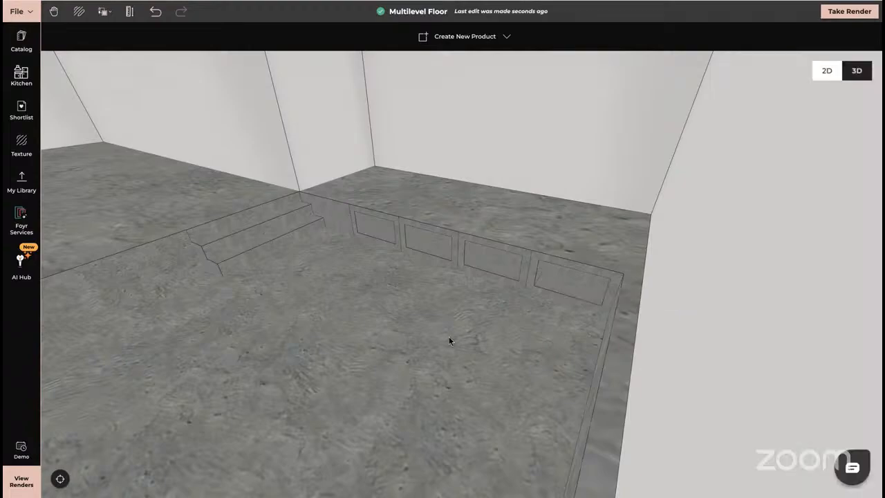
# Search the catalog for "modular sofa" and place the Modular Sofa on the sunken floor
pyautogui.moveTo(449, 336)
pyautogui.mouseDown()
pyautogui.moveTo(420, 369)
pyautogui.moveTo(397, 368)
pyautogui.moveTo(508, 381)
pyautogui.moveTo(450, 307)
pyautogui.moveTo(439, 343)
pyautogui.mouseUp()
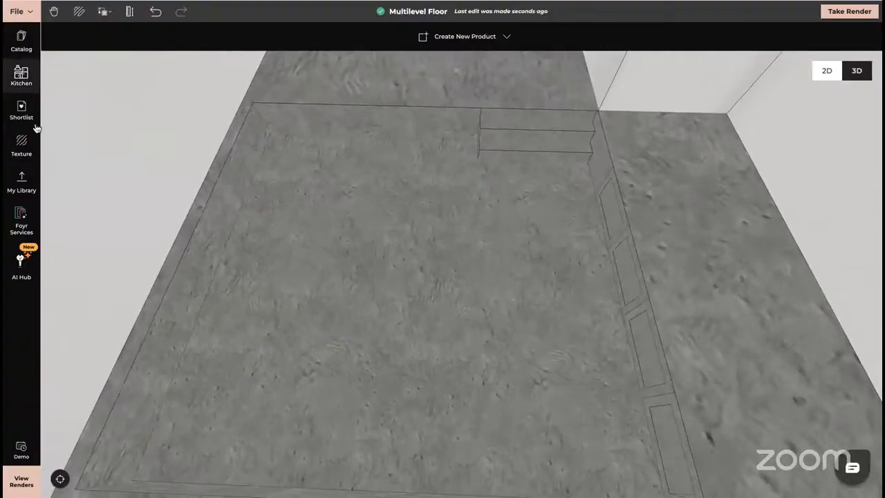
pyautogui.click(21, 41)
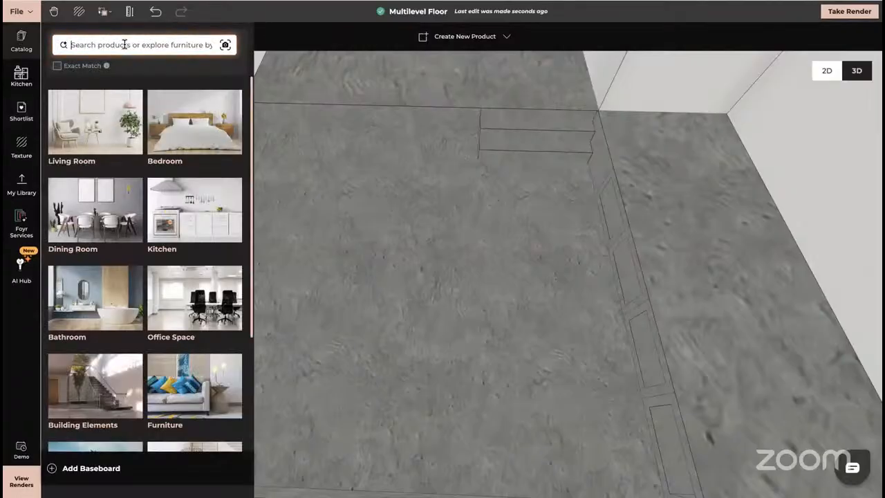
pyautogui.write('modu')
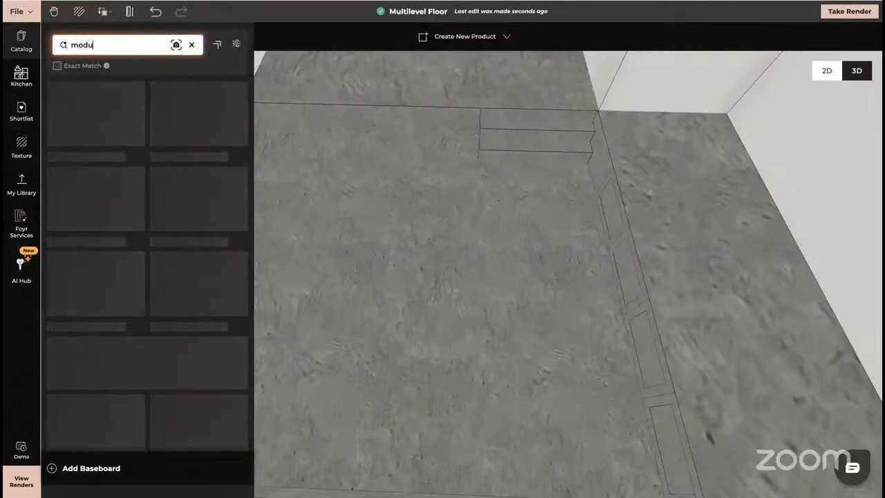
pyautogui.write('lar sofa')
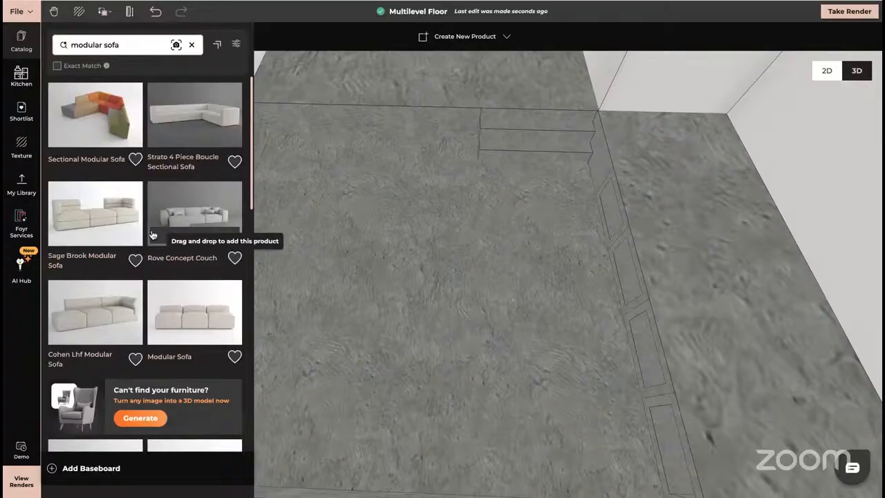
pyautogui.click(221, 317)
pyautogui.click(372, 216)
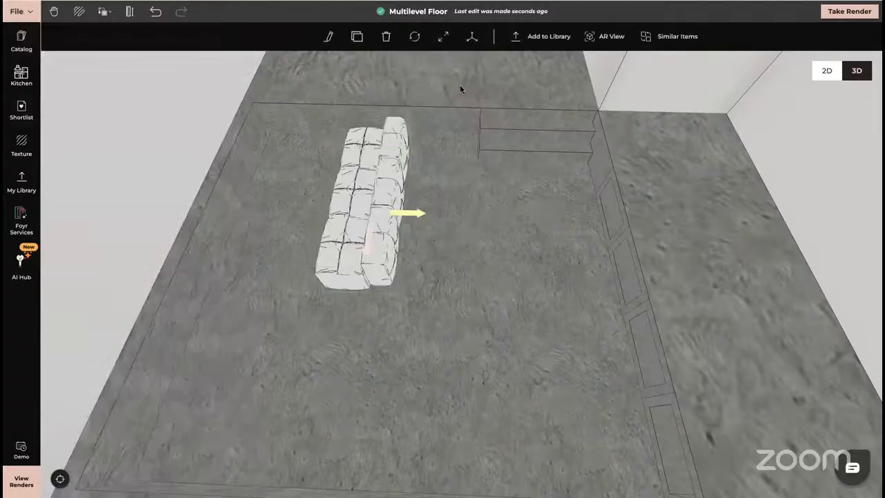
# Rotate the sofa by 90° and move it back against the sunken area's edge beside the steps
pyautogui.click(443, 36)
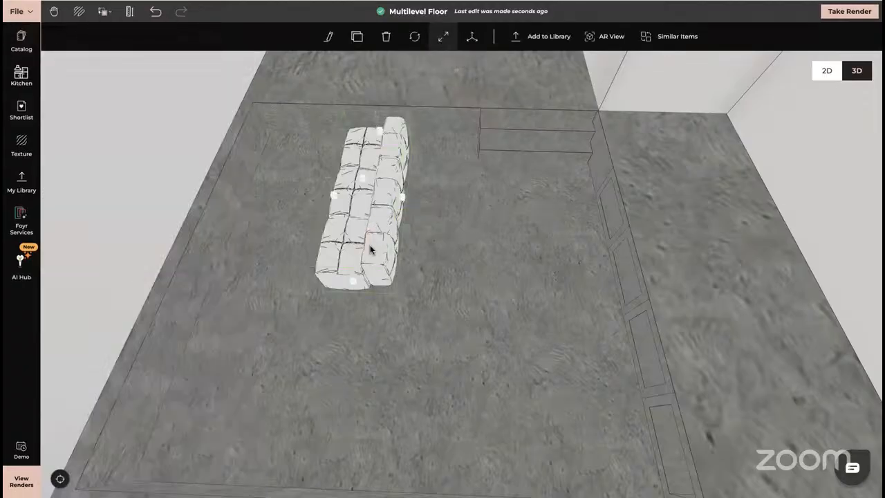
pyautogui.click(413, 36)
pyautogui.moveTo(374, 251); pyautogui.dragTo(461, 200)
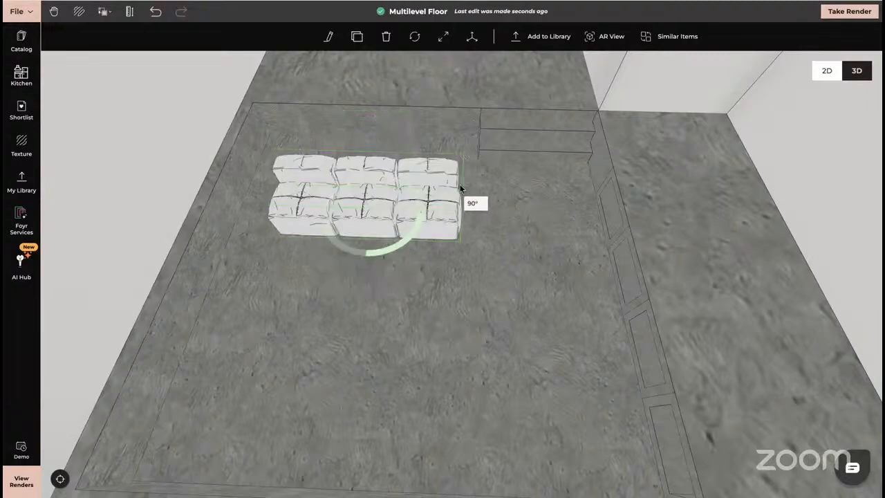
pyautogui.click(384, 206)
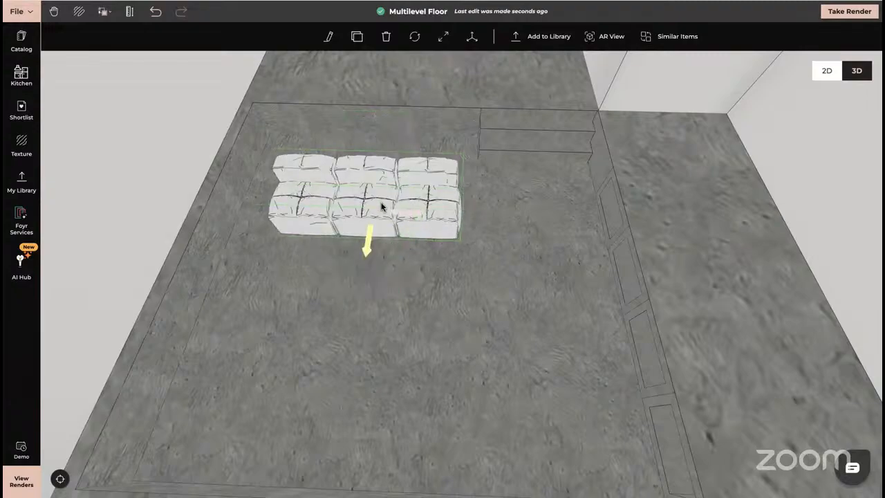
pyautogui.moveTo(368, 237); pyautogui.dragTo(374, 174)
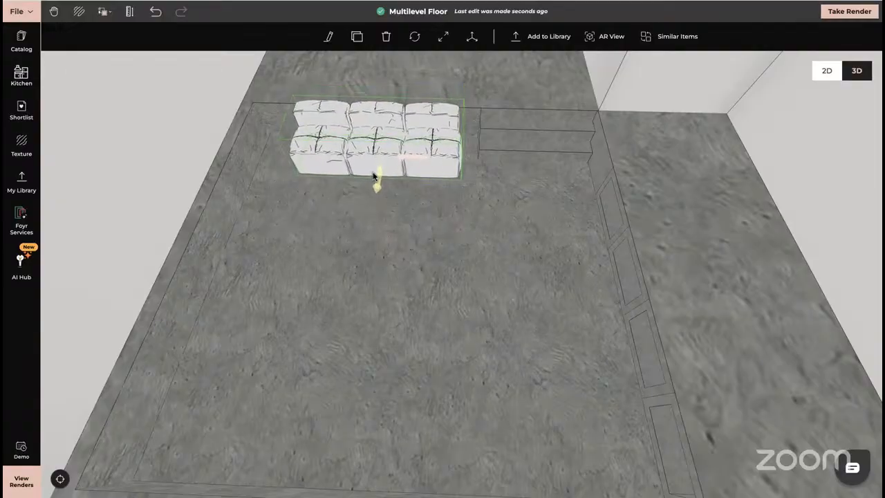
# Resize the sofa to be deeper and longer, stretching it along the stepped edge to the sunken area's outer corner
pyautogui.click(446, 33)
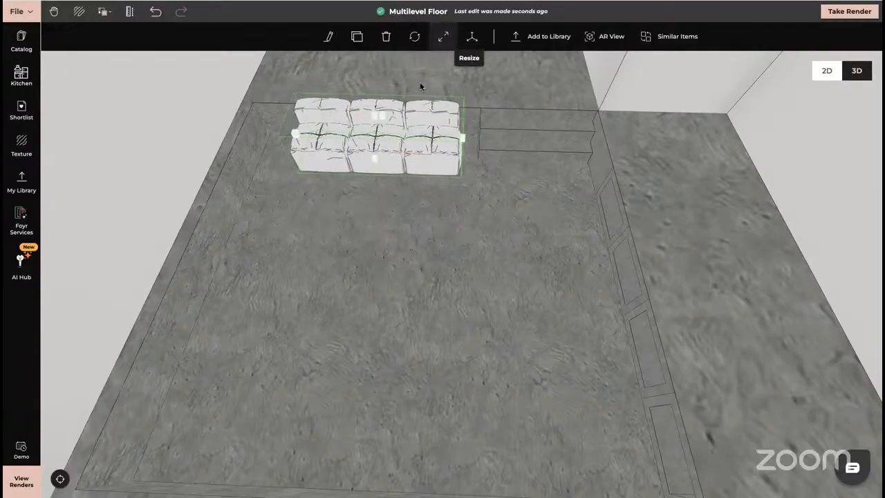
pyautogui.moveTo(375, 164); pyautogui.dragTo(375, 186)
pyautogui.moveTo(463, 148); pyautogui.dragTo(481, 147)
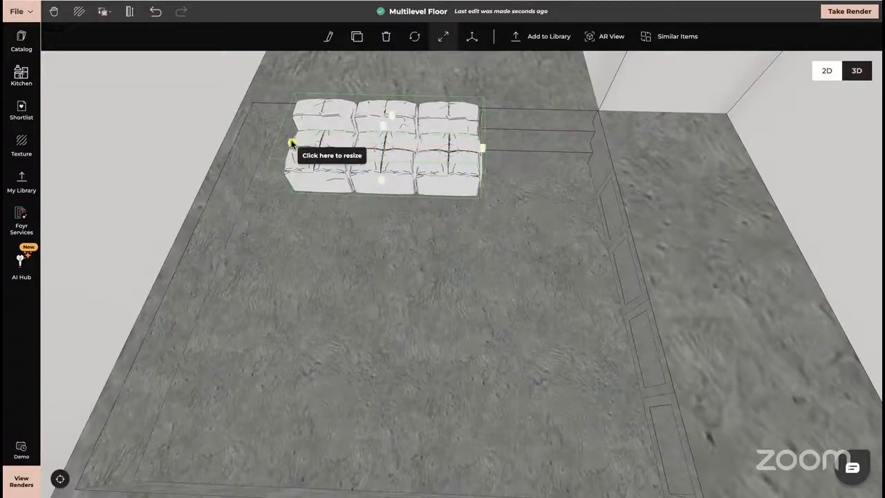
pyautogui.moveTo(286, 233); pyautogui.dragTo(378, 238)
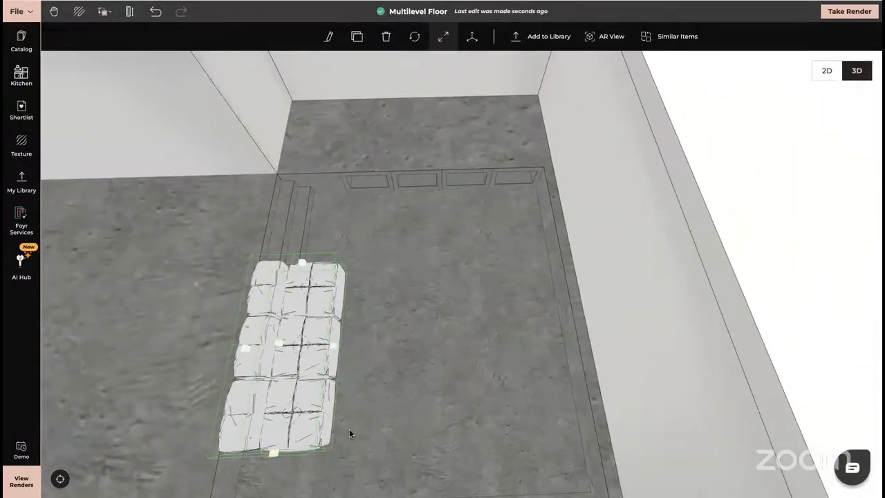
pyautogui.moveTo(350, 430); pyautogui.dragTo(343, 348, button='right')
pyautogui.moveTo(269, 363); pyautogui.dragTo(269, 420)
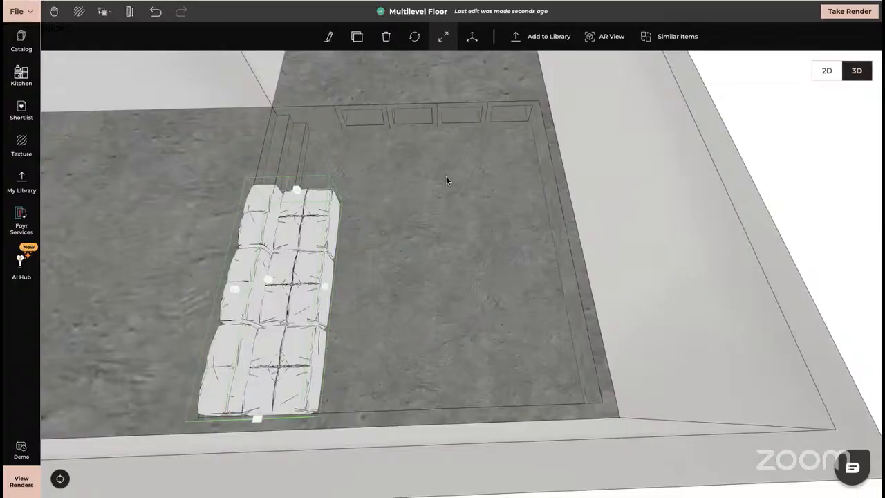
# Add a second Modular Sofa along the sunken area's outer edge, turned to face the niches and joined to the first sofa
pyautogui.click(22, 43)
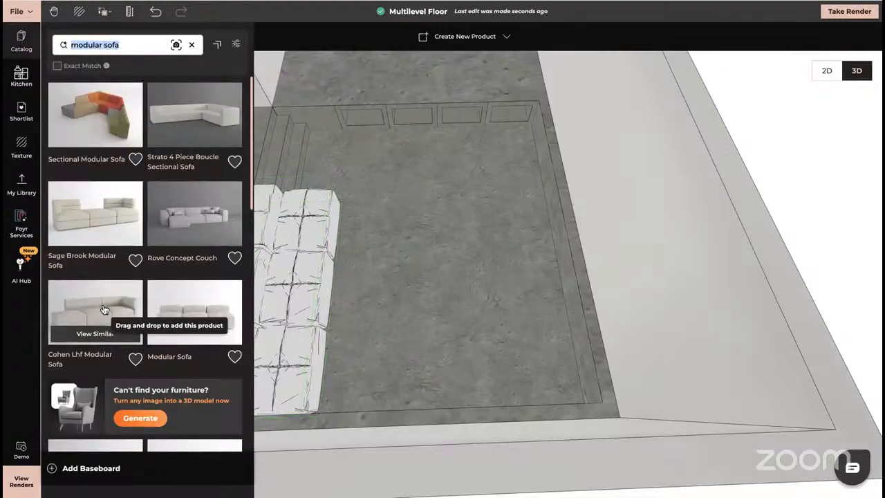
pyautogui.click(196, 312)
pyautogui.click(430, 367)
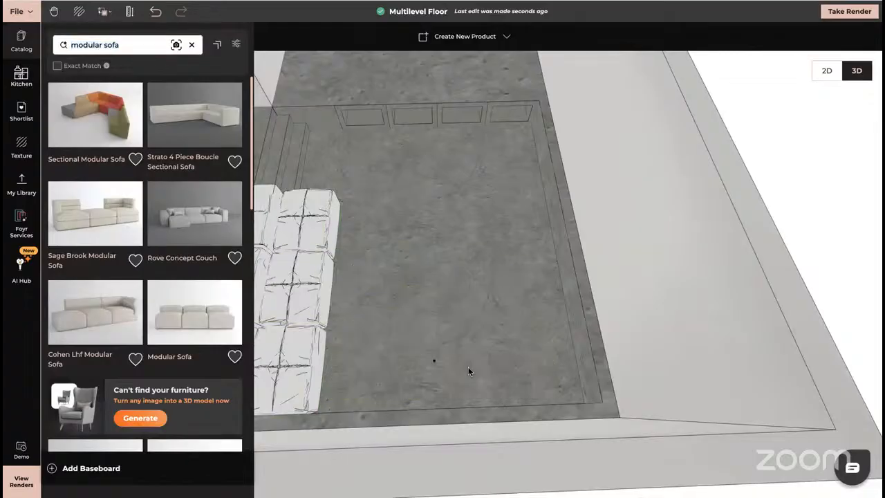
pyautogui.click(415, 43)
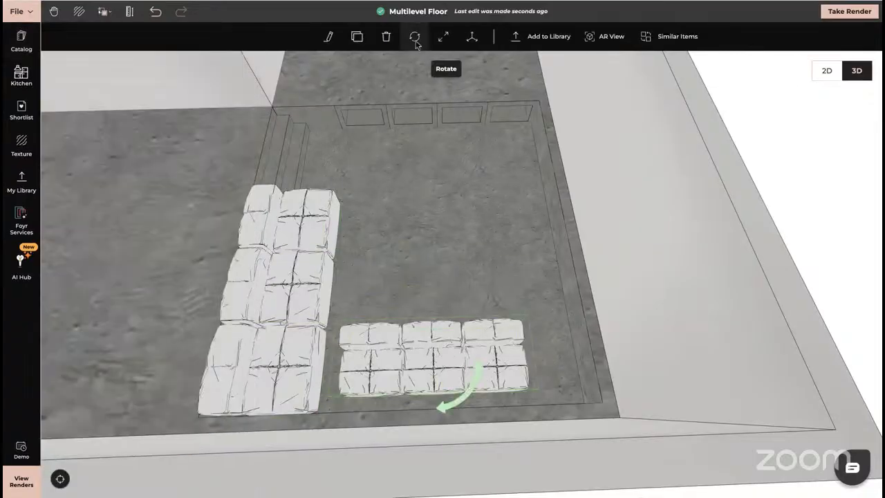
pyautogui.moveTo(479, 367); pyautogui.dragTo(360, 368)
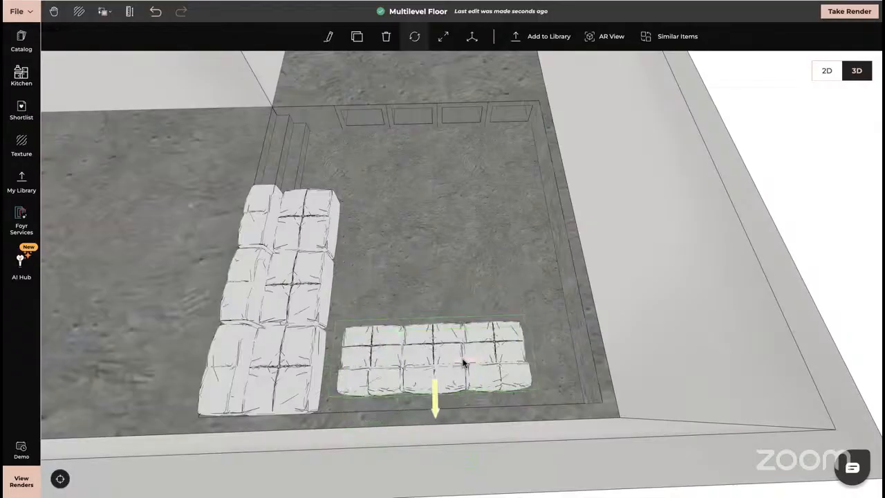
pyautogui.moveTo(462, 362); pyautogui.dragTo(440, 361)
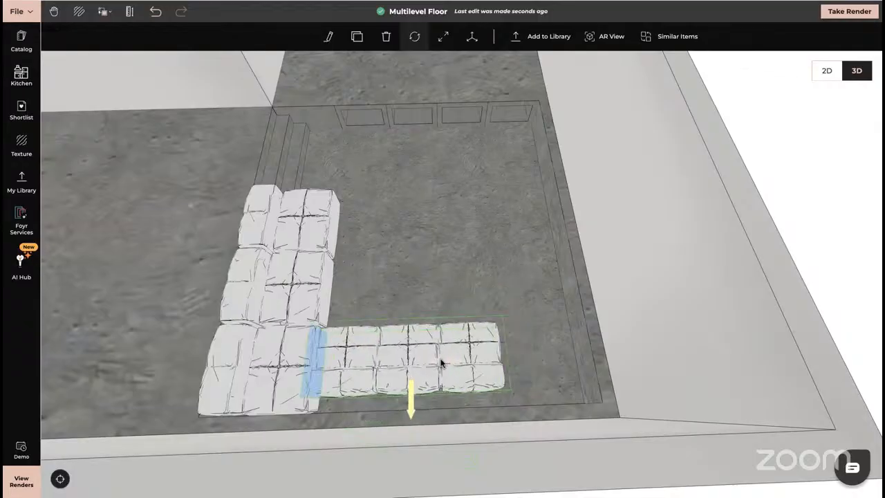
# Resize the second sofa's depth so its back reaches the sunken area's outer edge
pyautogui.click(443, 36)
pyautogui.moveTo(408, 395); pyautogui.dragTo(407, 411)
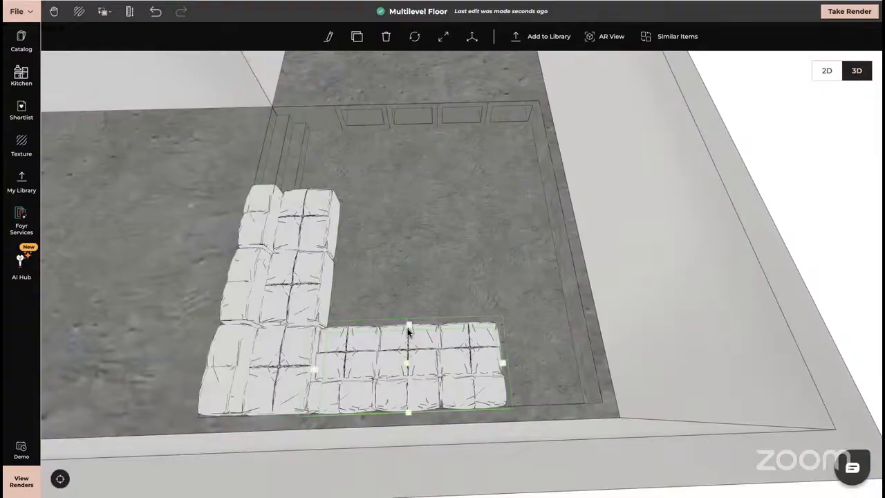
pyautogui.moveTo(408, 325); pyautogui.dragTo(410, 330)
# Clone the stepped-edge sofa onto the opposite side of the sunken area and rotate it 180° to face inward, completing the U shape
pyautogui.click(363, 43)
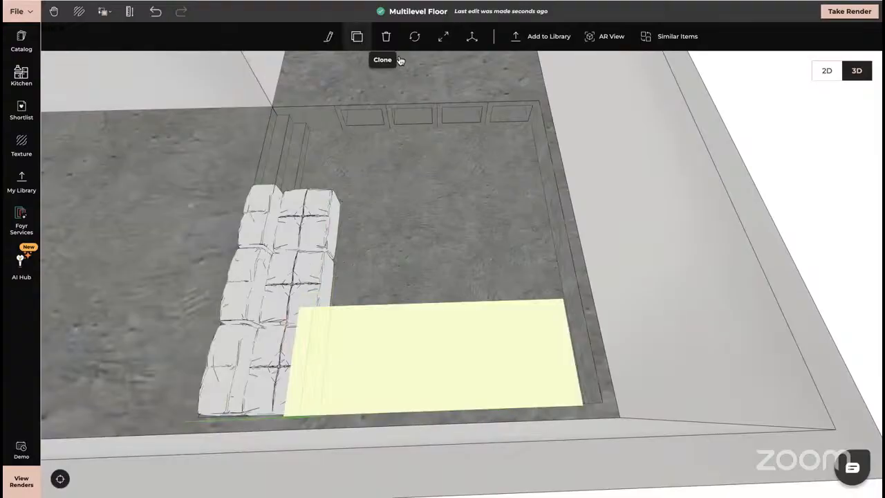
pyautogui.click(514, 277)
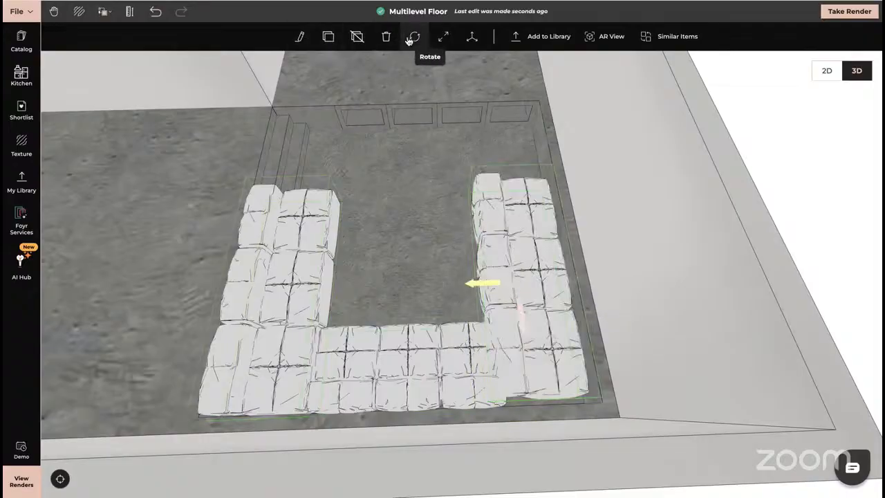
pyautogui.click(414, 36)
pyautogui.moveTo(538, 318); pyautogui.dragTo(530, 233)
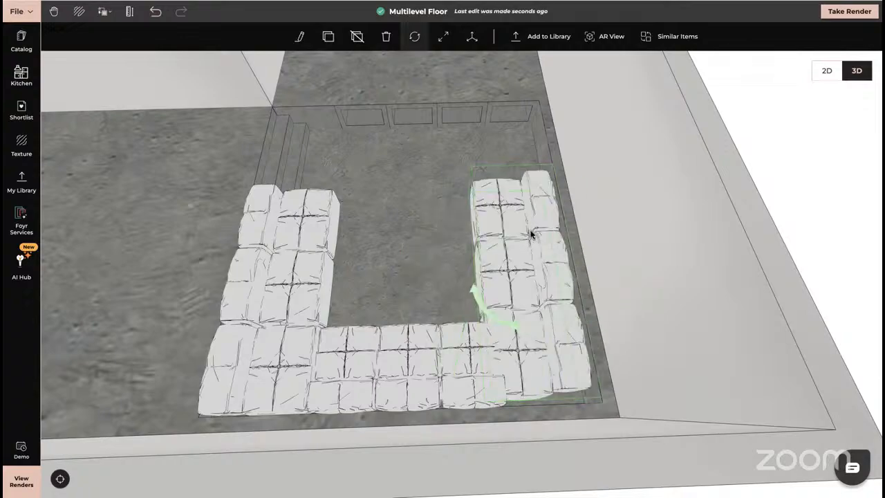
pyautogui.click(518, 373)
pyautogui.moveTo(521, 323)
pyautogui.mouseDown()
pyautogui.moveTo(522, 338)
pyautogui.moveTo(522, 327)
pyautogui.mouseUp()
pyautogui.moveTo(407, 323); pyautogui.dragTo(628, 266)
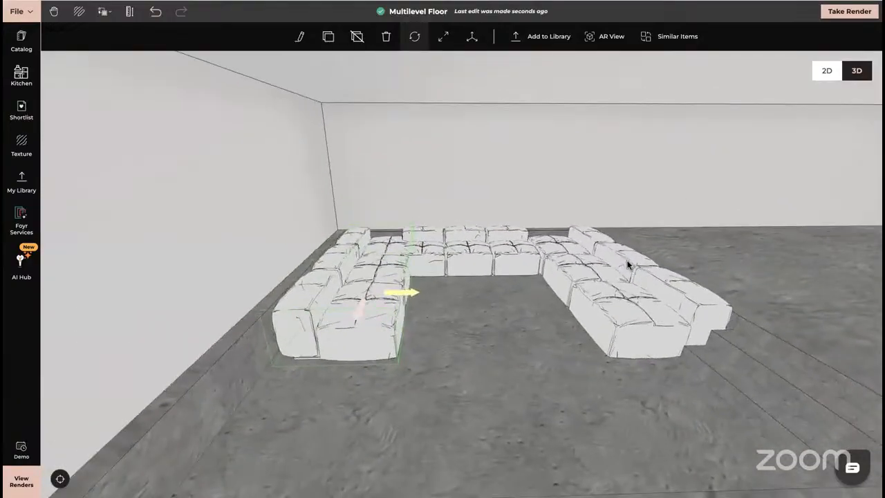
pyautogui.scroll(-3, 628, 266)
pyautogui.moveTo(570, 290); pyautogui.dragTo(566, 333)
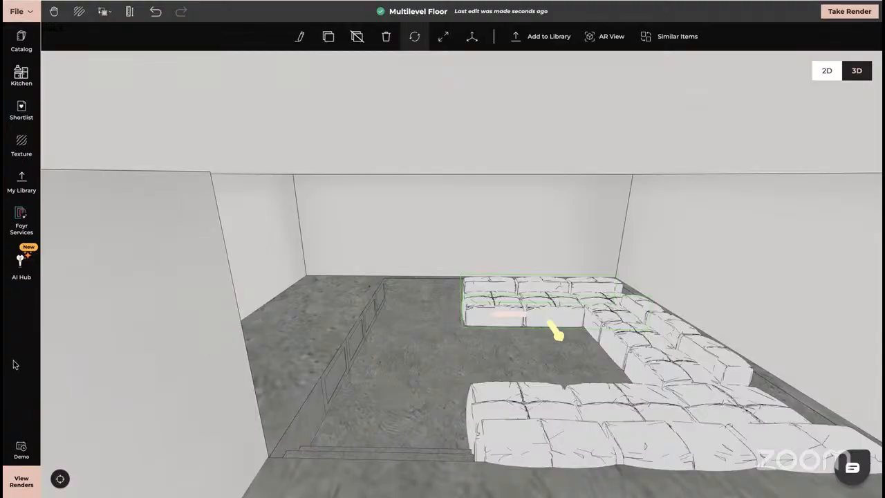
pyautogui.press('Escape')
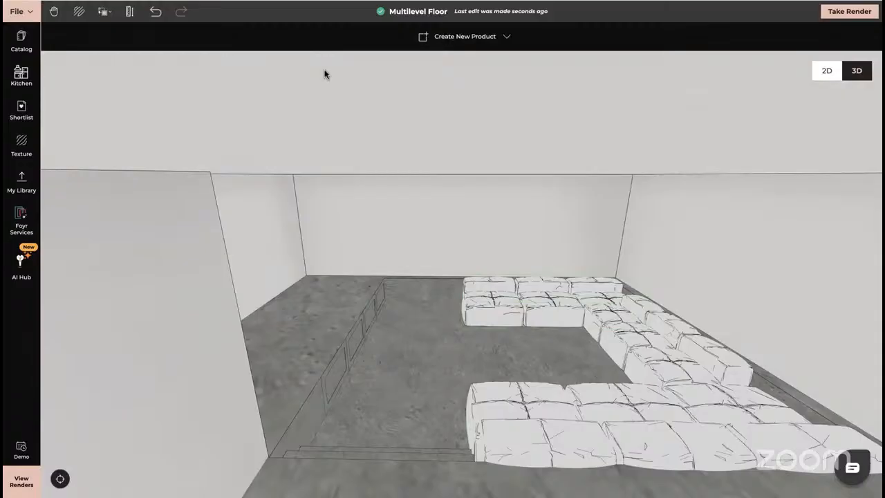
# Switch to the Multilevel Floor 2 project and examine the furnished kitchen and the wooden steps up to the raised living area
pyautogui.moveTo(523, 319); pyautogui.dragTo(468, 288)
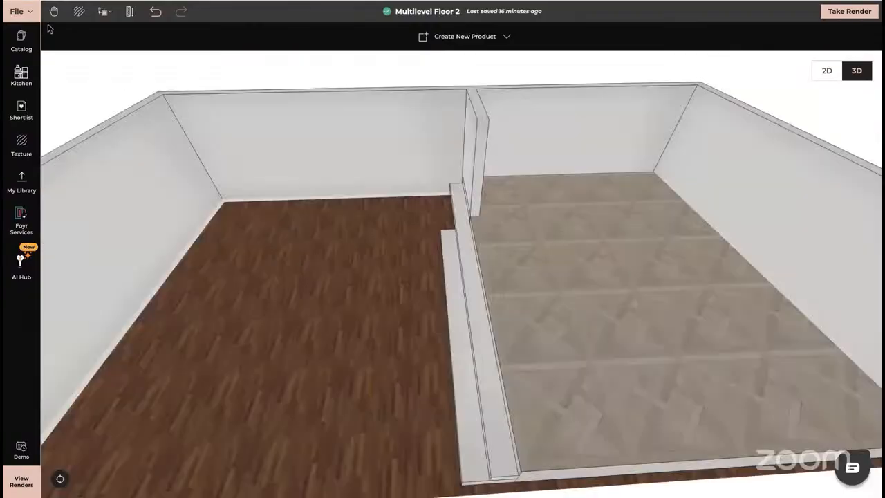
pyautogui.moveTo(299, 294); pyautogui.dragTo(298, 304)
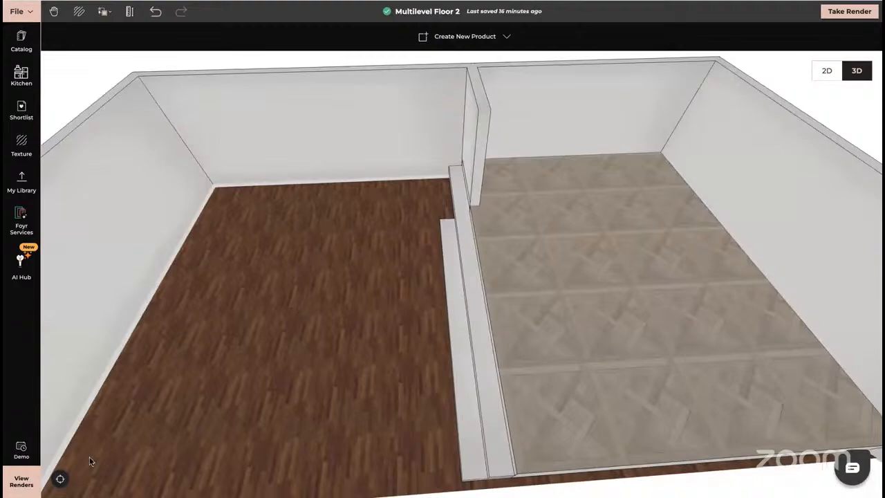
pyautogui.click(60, 478)
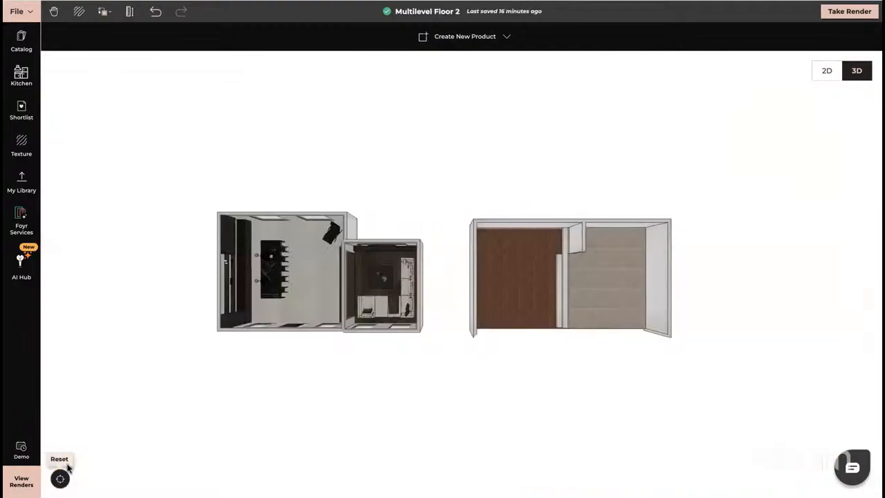
pyautogui.click(330, 263)
pyautogui.scroll(10, 329, 263)
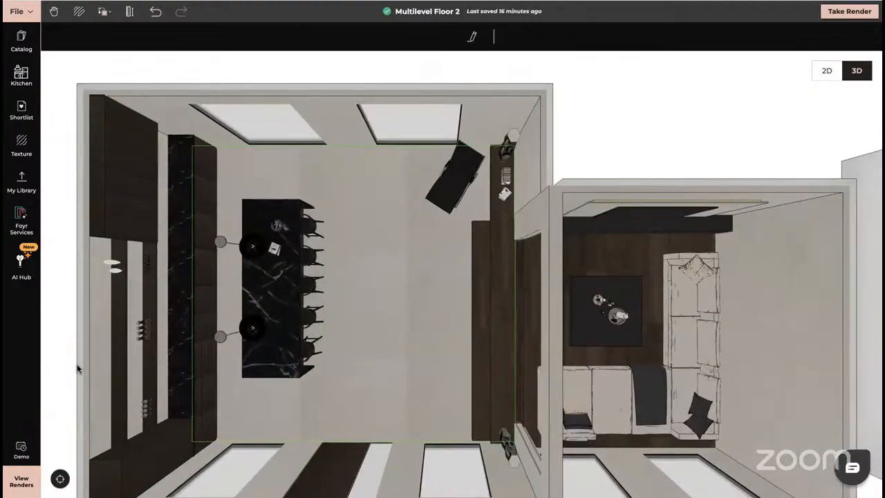
pyautogui.click(6, 352)
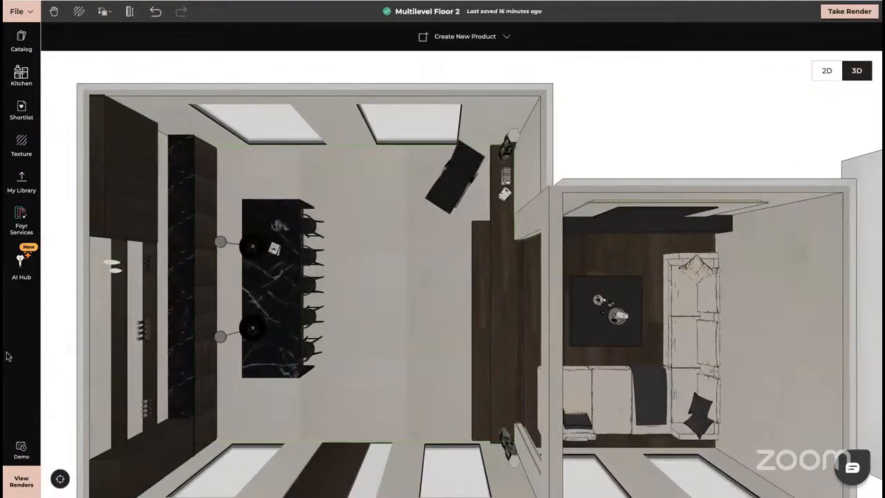
pyautogui.moveTo(495, 270); pyautogui.dragTo(591, 208)
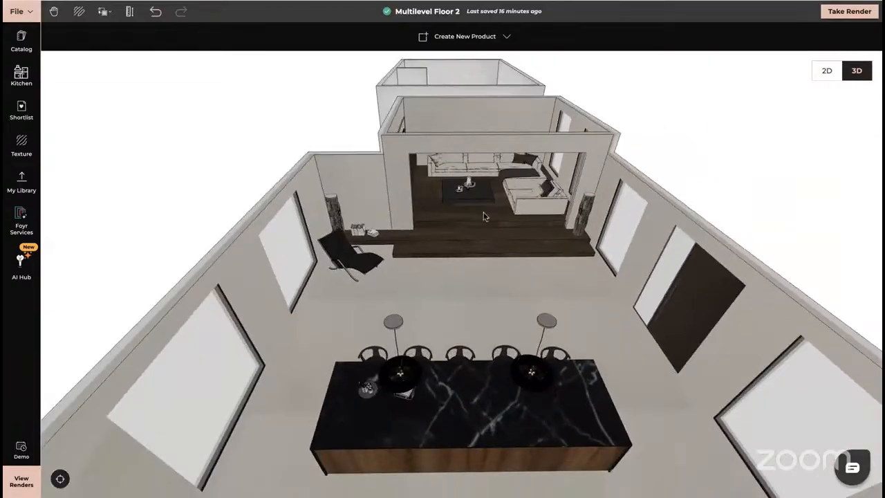
pyautogui.scroll(10, 484, 216)
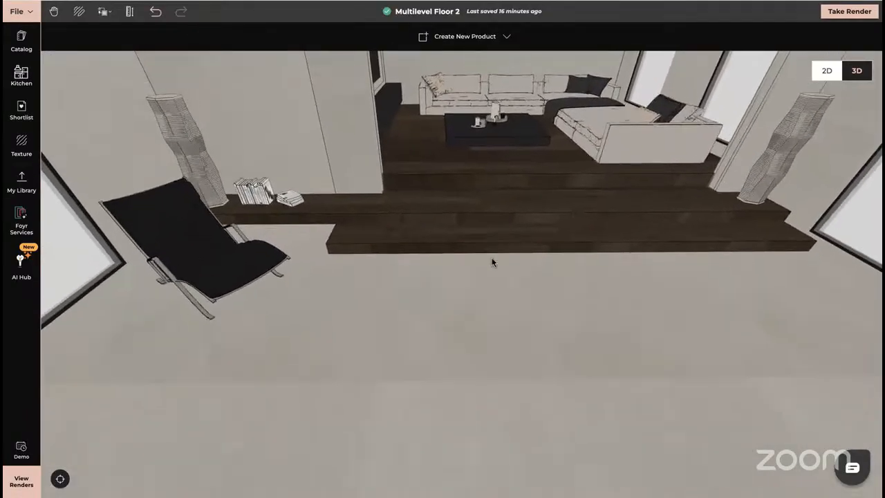
pyautogui.moveTo(492, 259); pyautogui.dragTo(490, 344, button='right')
pyautogui.moveTo(490, 344); pyautogui.dragTo(488, 295)
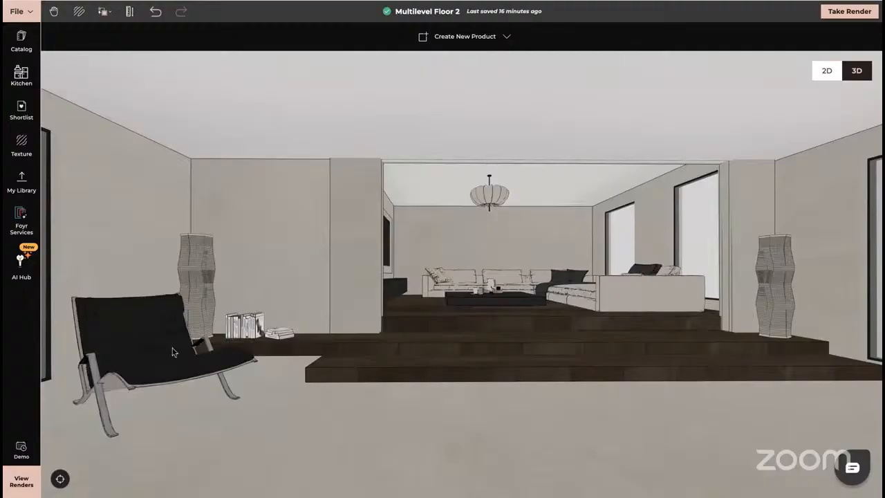
pyautogui.moveTo(314, 347); pyautogui.dragTo(313, 373)
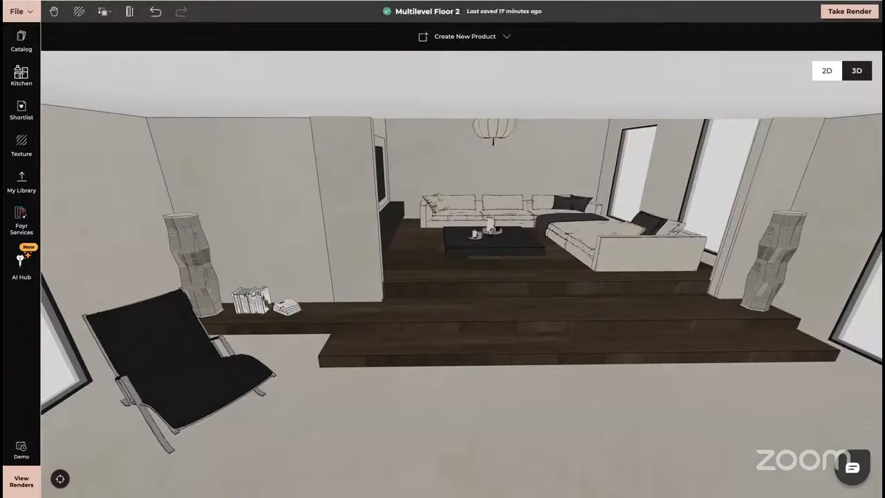
# Return to the project list to open another multilevel floor project, and switch the Multilevel Floor plan to 3D
pyautogui.hotkey('ctrl', 'shift', 'Tab')
pyautogui.moveTo(402, 264)
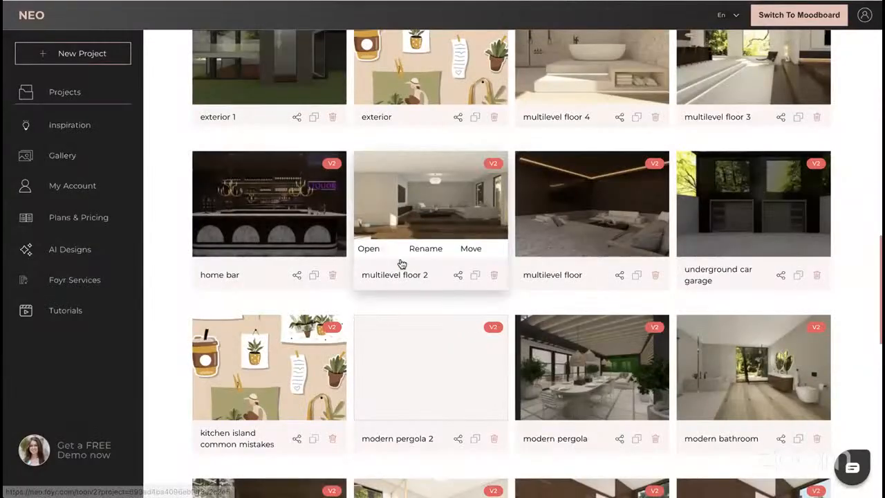
pyautogui.click(548, 70)
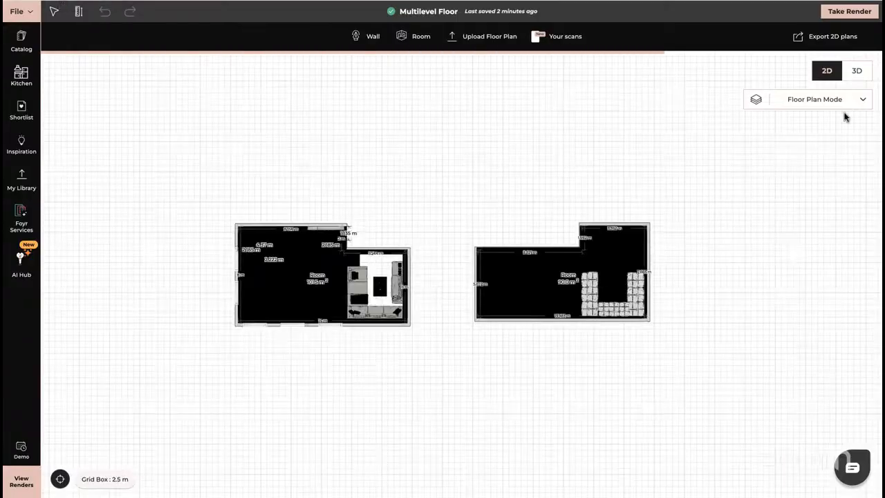
pyautogui.click(857, 73)
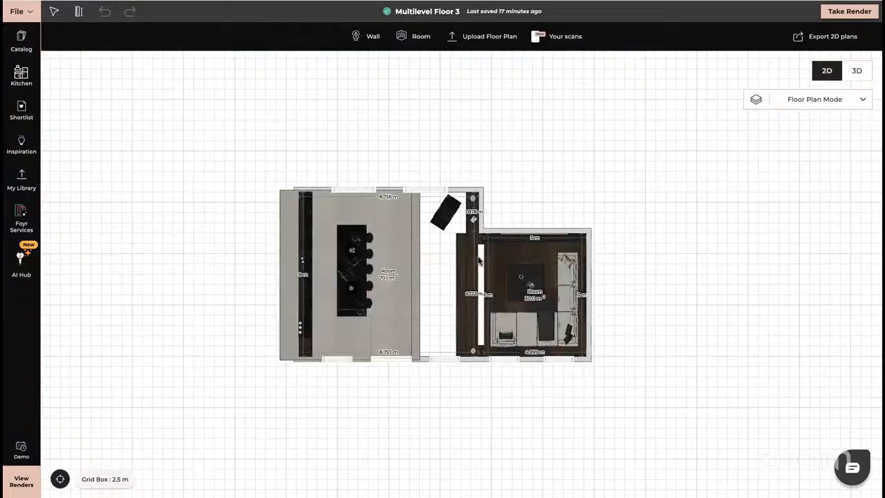
# Show the Multilevel Floor 3 project in 3D using the Heavy object mode
pyautogui.moveTo(462, 261); pyautogui.dragTo(498, 249)
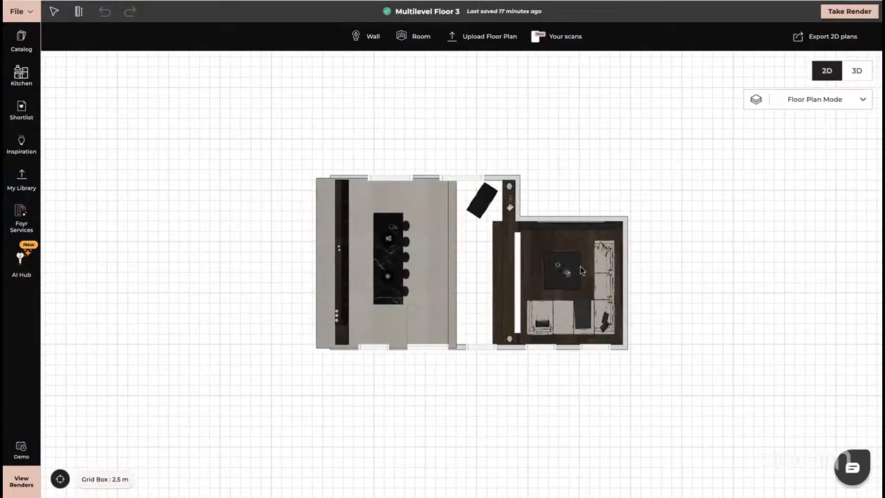
pyautogui.click(863, 73)
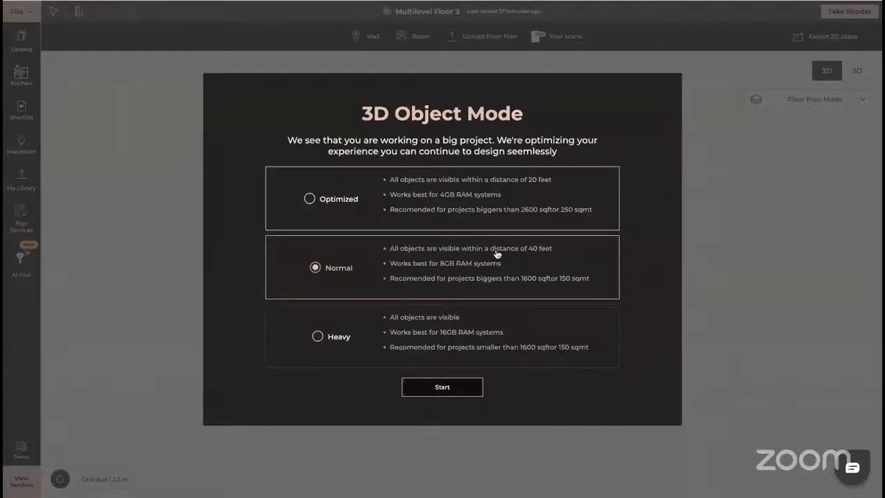
pyautogui.click(317, 337)
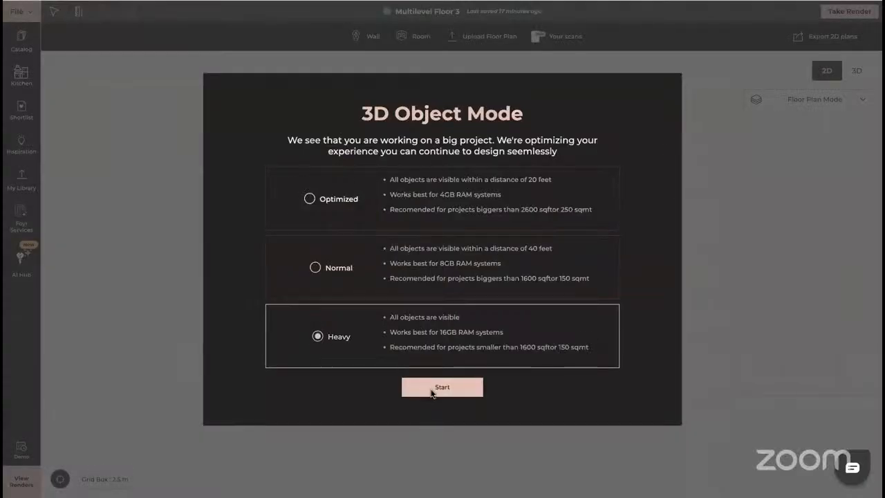
pyautogui.click(423, 387)
# Examine the room from the raised living area across the lower walkway to the steps leading up to the kitchen
pyautogui.moveTo(282, 370); pyautogui.dragTo(224, 317)
pyautogui.scroll(5, 245, 385)
pyautogui.click(221, 353)
pyautogui.scroll(-10, 221, 353)
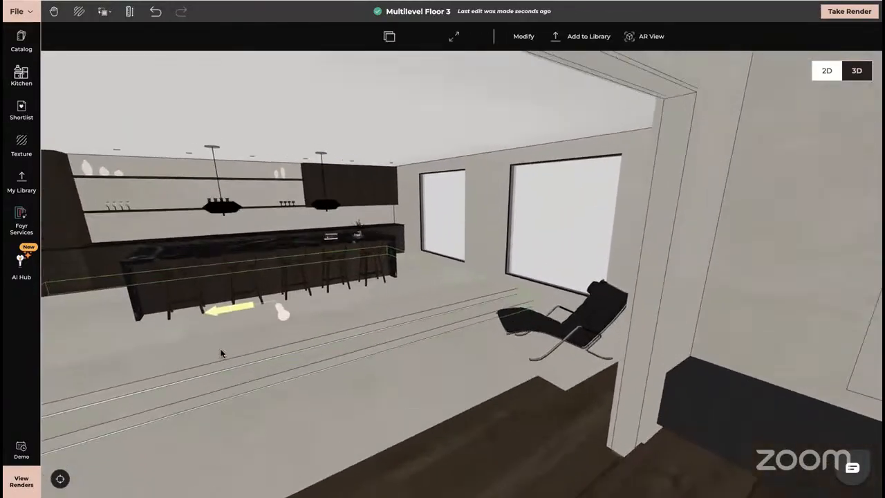
pyautogui.moveTo(221, 353); pyautogui.dragTo(171, 242)
pyautogui.scroll(8, 413, 253)
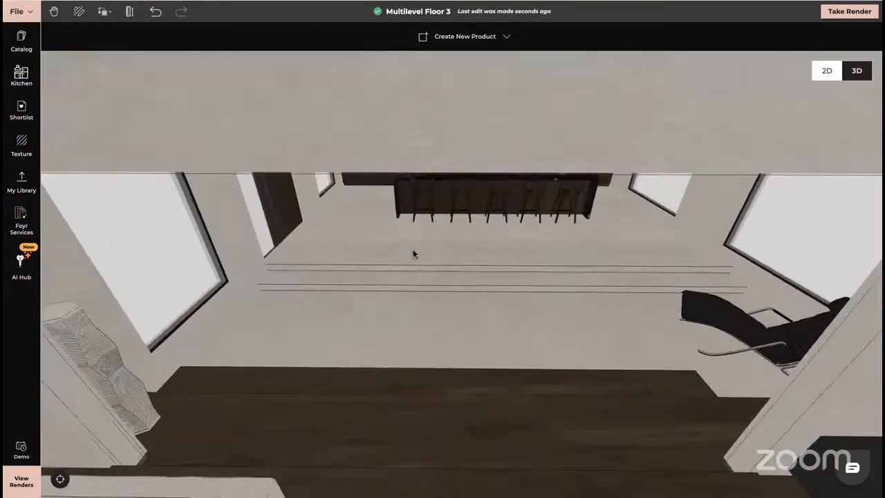
pyautogui.scroll(10, 473, 238)
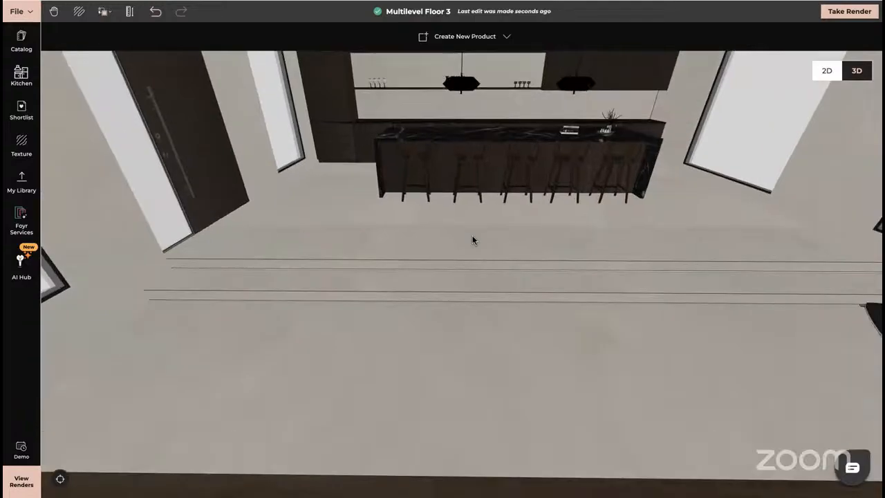
pyautogui.moveTo(356, 409); pyautogui.dragTo(358, 368)
# Open the kitchen steps for modification, examine the recessed notches under each step in side profile, and return to the room
pyautogui.click(465, 305)
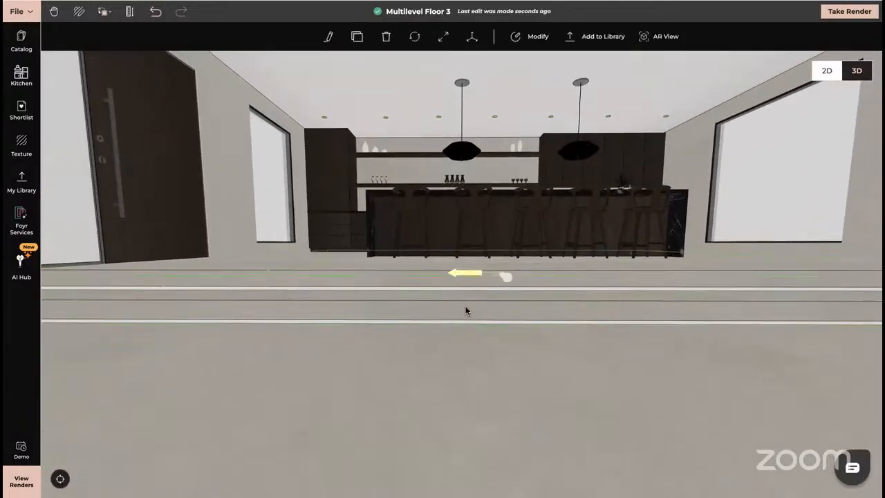
pyautogui.click(536, 34)
pyautogui.moveTo(398, 351); pyautogui.dragTo(493, 335)
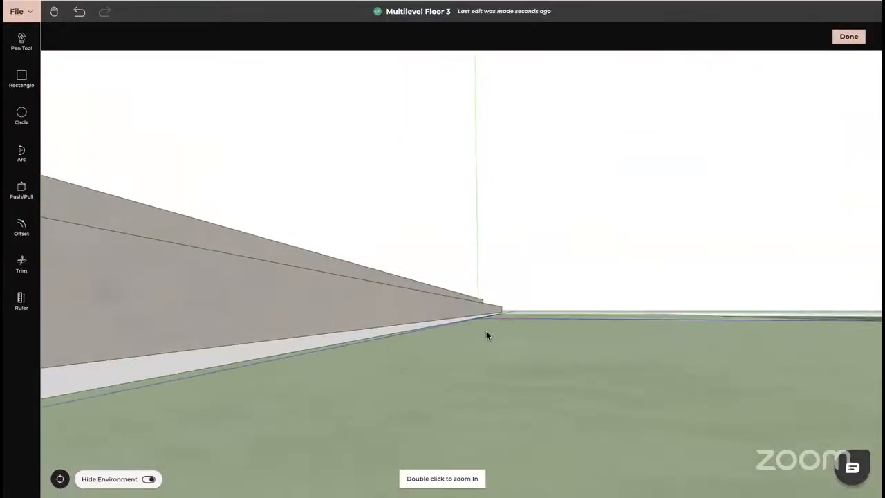
pyautogui.doubleClick(271, 354)
pyautogui.scroll(-10, 304, 348)
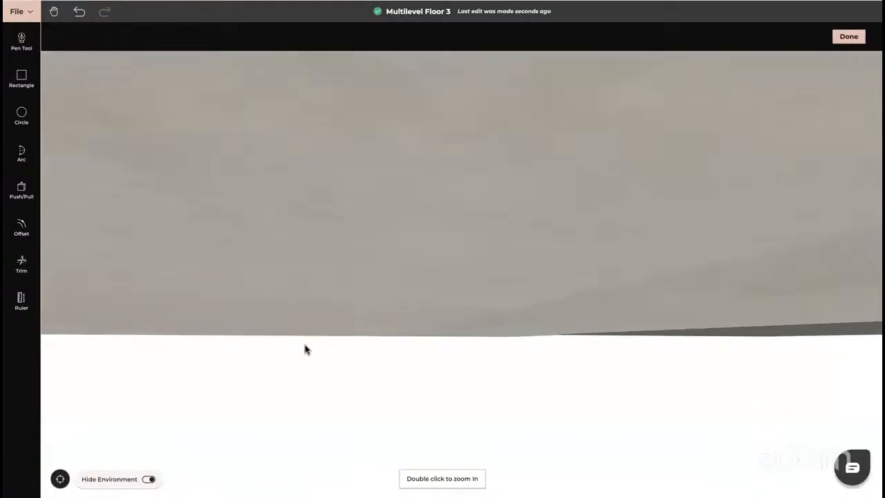
pyautogui.scroll(-5, 305, 349)
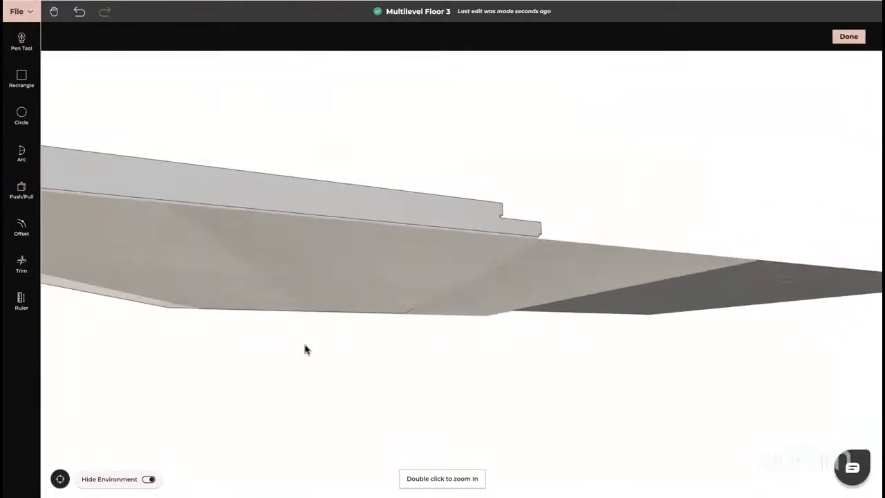
pyautogui.scroll(3, 406, 283)
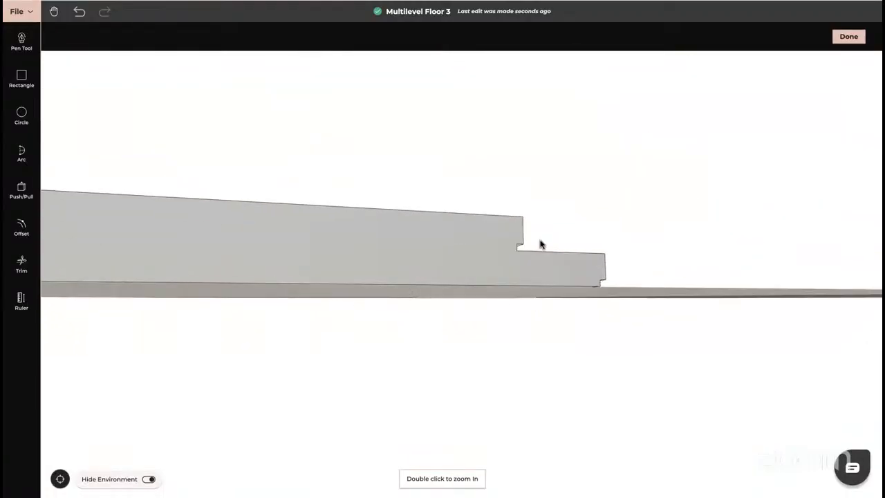
pyautogui.moveTo(540, 240); pyautogui.dragTo(494, 244)
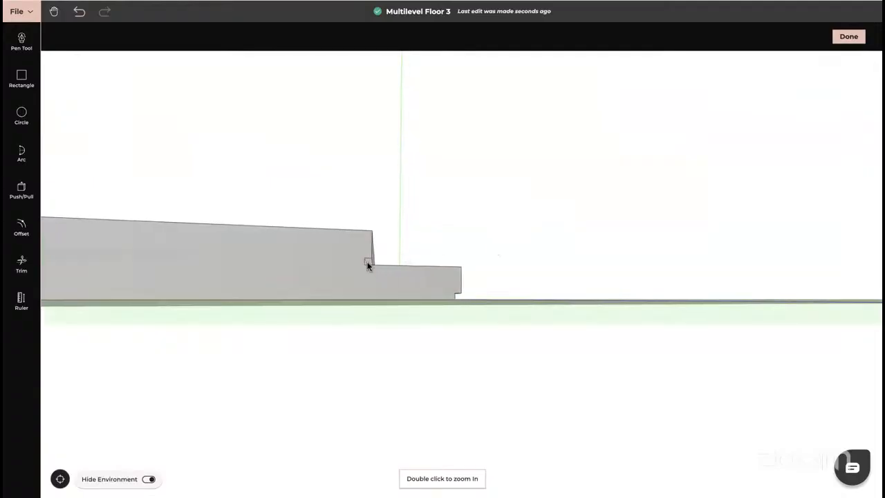
pyautogui.moveTo(374, 280); pyautogui.dragTo(375, 285)
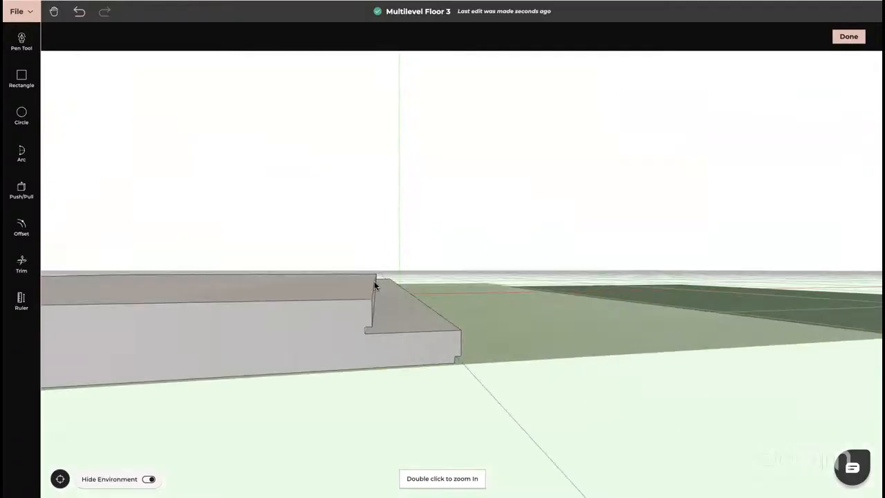
pyautogui.moveTo(373, 329); pyautogui.dragTo(306, 319)
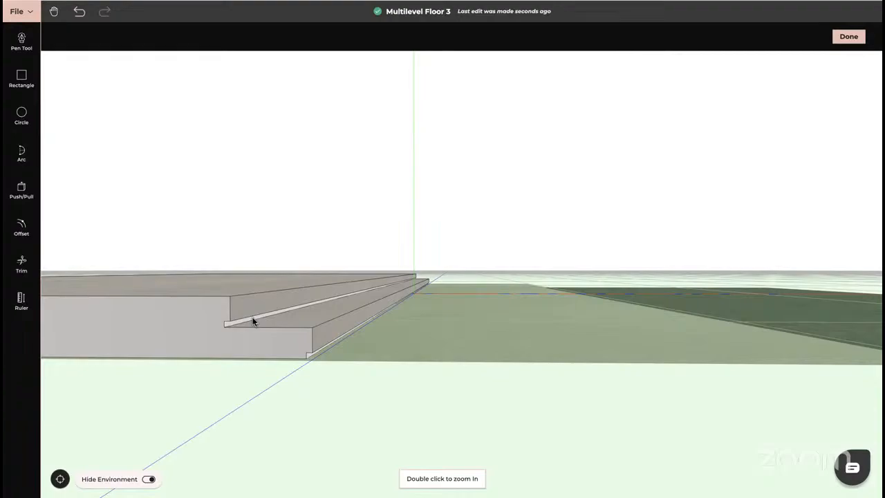
pyautogui.click(848, 37)
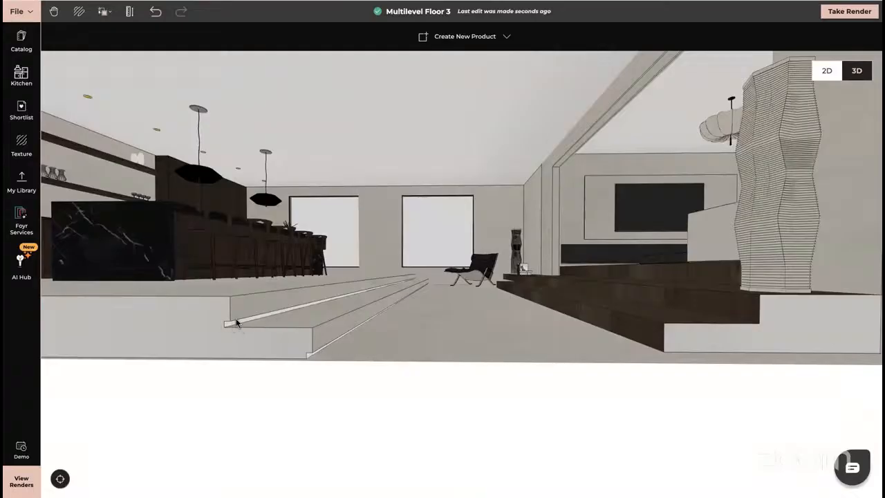
# Search the product catalog for "led strip"
pyautogui.click(22, 42)
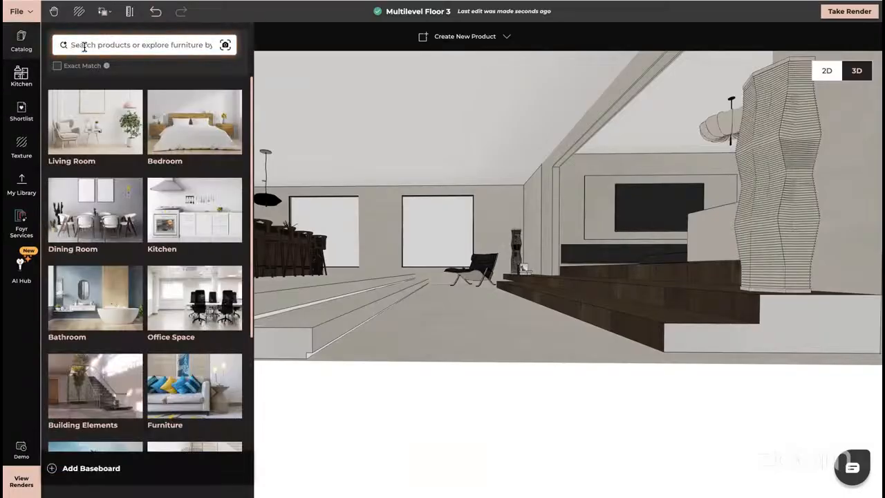
pyautogui.click(83, 46)
pyautogui.write('led stri')
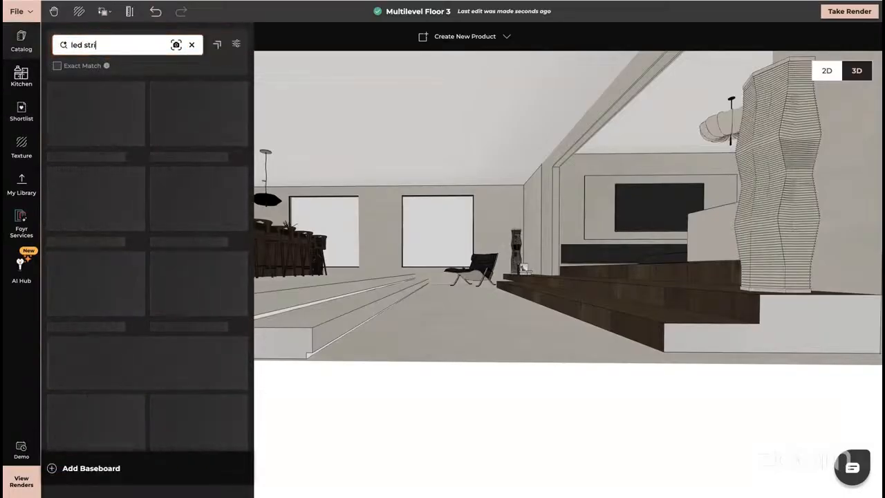
pyautogui.write('p')
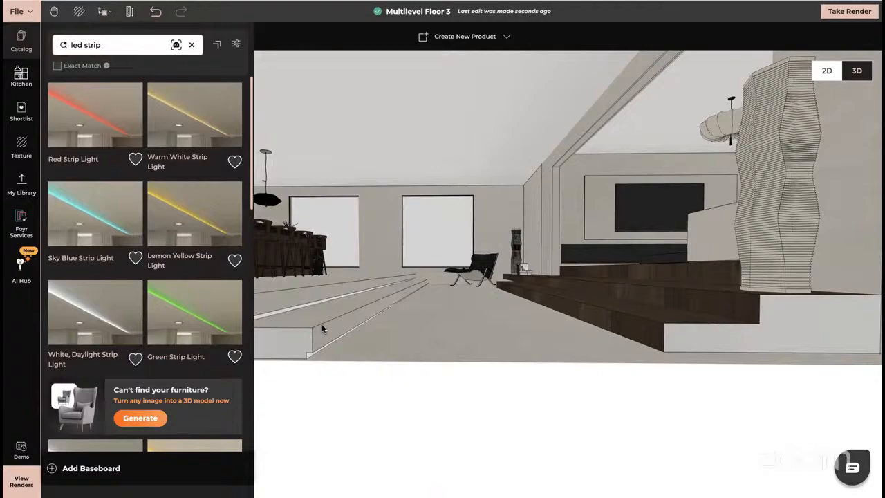
# Open the dark wood steps of the raised living area for modification
pyautogui.click(612, 286)
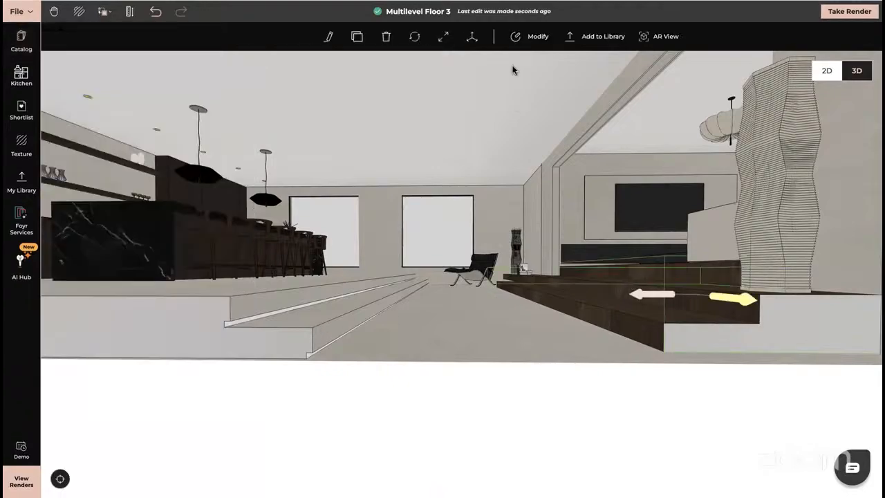
pyautogui.click(530, 37)
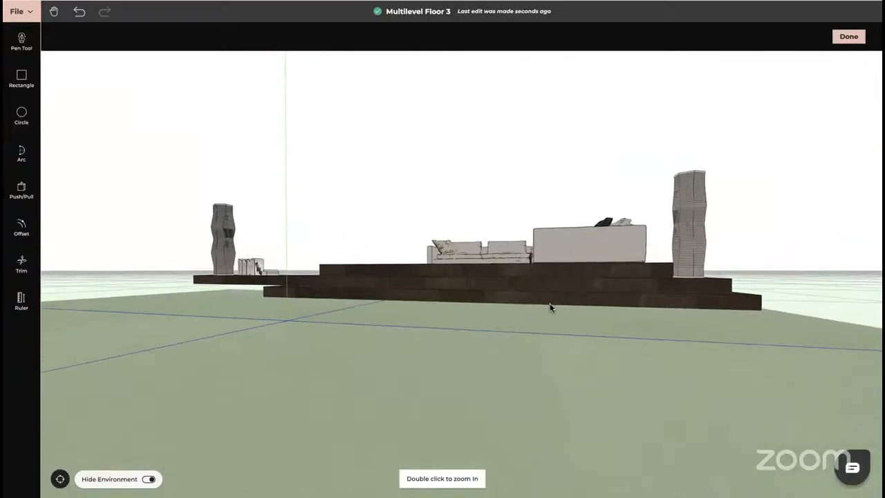
pyautogui.scroll(-6, 492, 259)
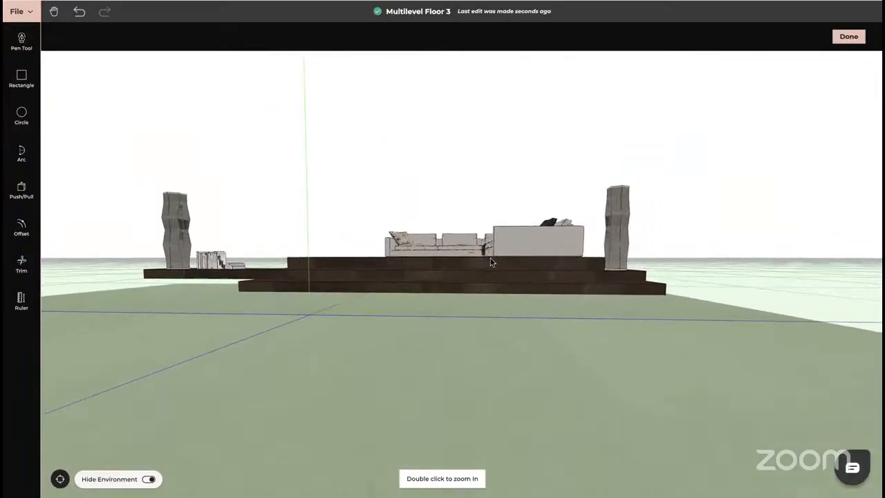
pyautogui.moveTo(492, 259); pyautogui.dragTo(448, 267)
pyautogui.scroll(8, 447, 267)
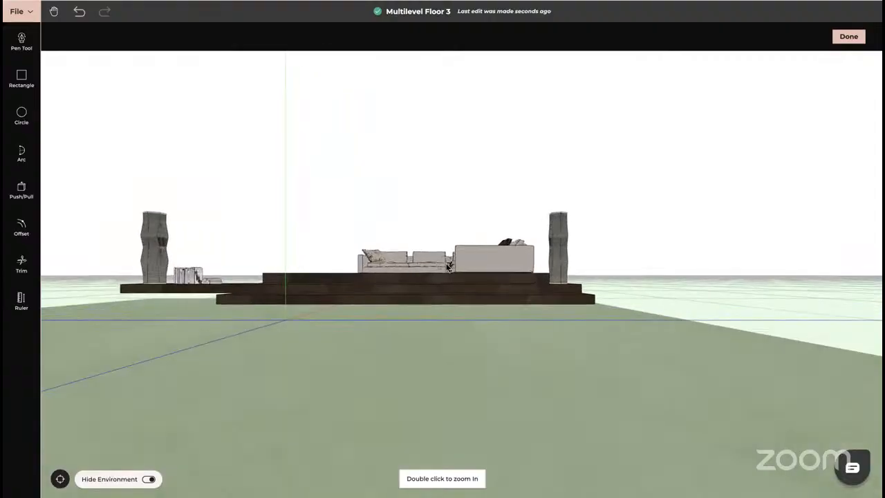
pyautogui.scroll(8, 448, 266)
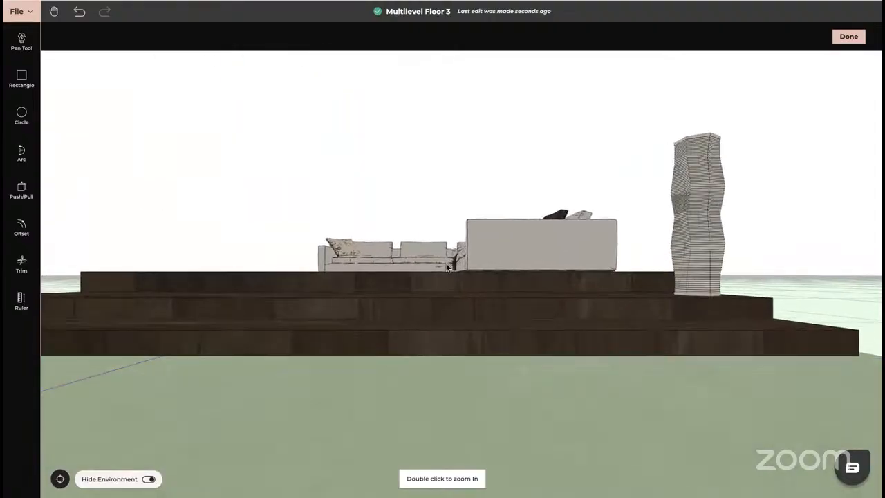
pyautogui.moveTo(364, 330); pyautogui.dragTo(548, 325)
# Offset the upper edge of the top step's riser by 0.03 m using Line Offset
pyautogui.click(25, 231)
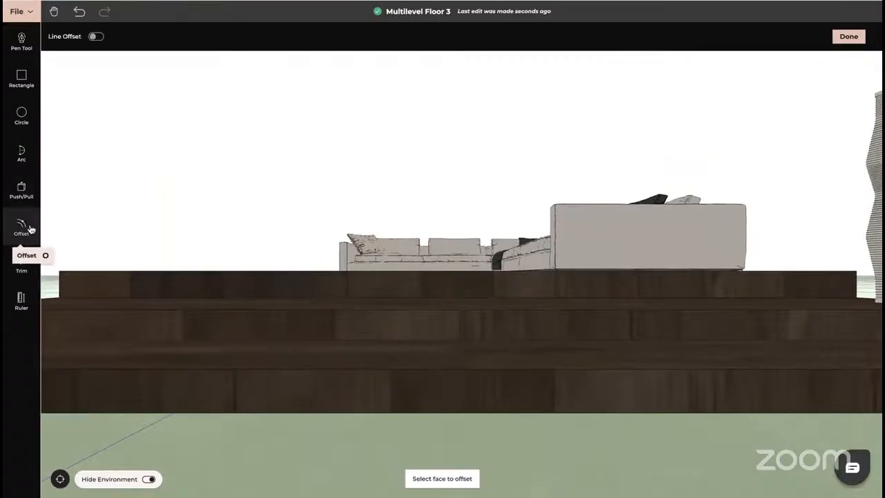
pyautogui.click(100, 38)
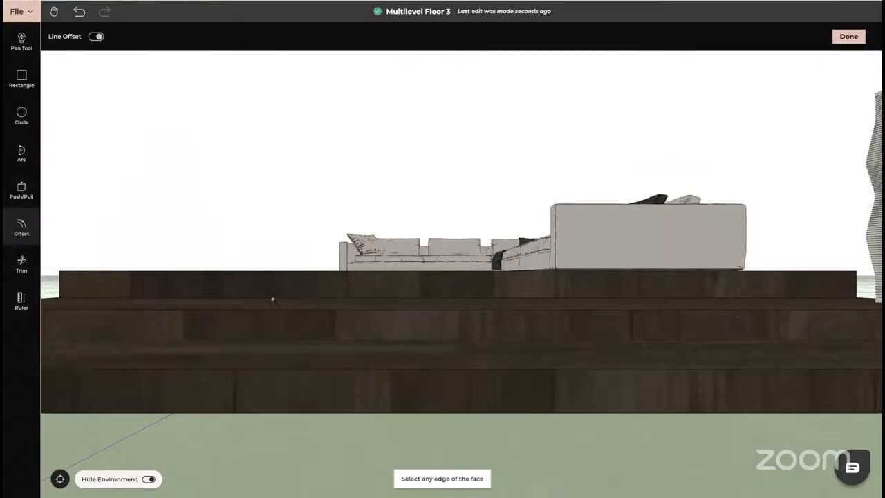
pyautogui.click(278, 273)
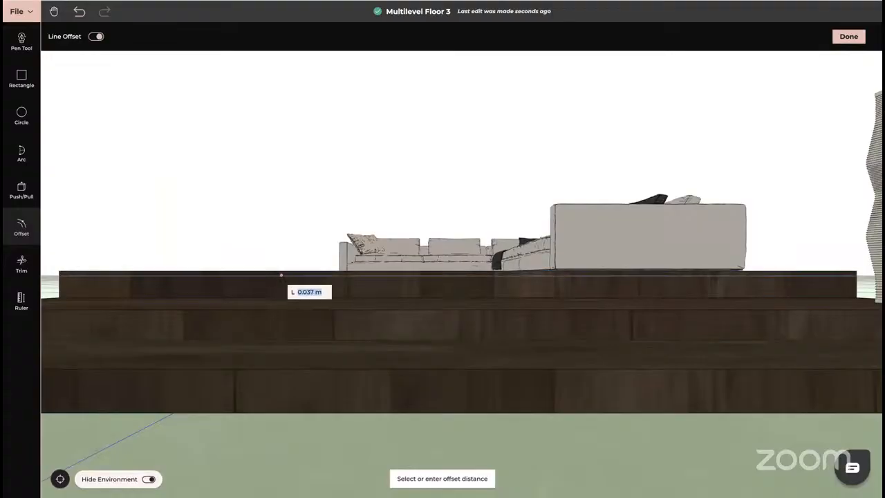
pyautogui.write('0.03')
pyautogui.press('Return')
# Pull the narrow strip above the offset line outward by 0.05 m and finish modifying the living area steps
pyautogui.moveTo(190, 308); pyautogui.dragTo(277, 308)
pyautogui.moveTo(286, 351); pyautogui.dragTo(351, 345)
pyautogui.click(21, 189)
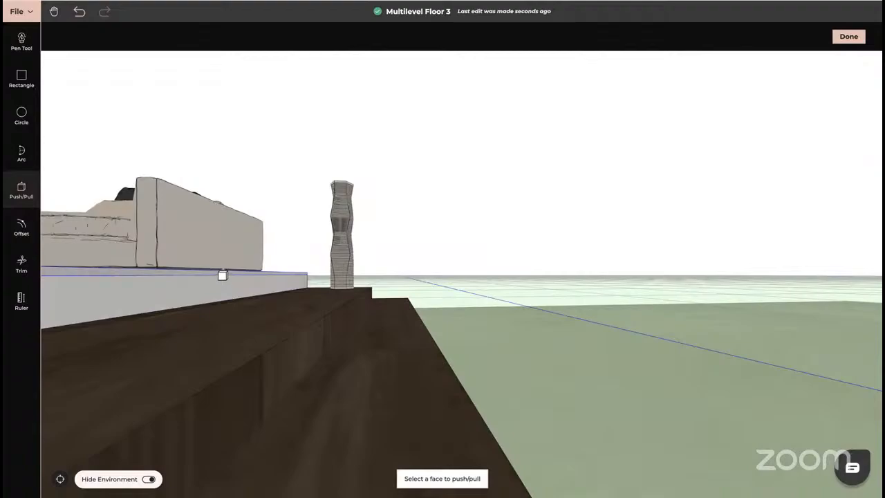
pyautogui.click(223, 276)
pyautogui.write('0.05')
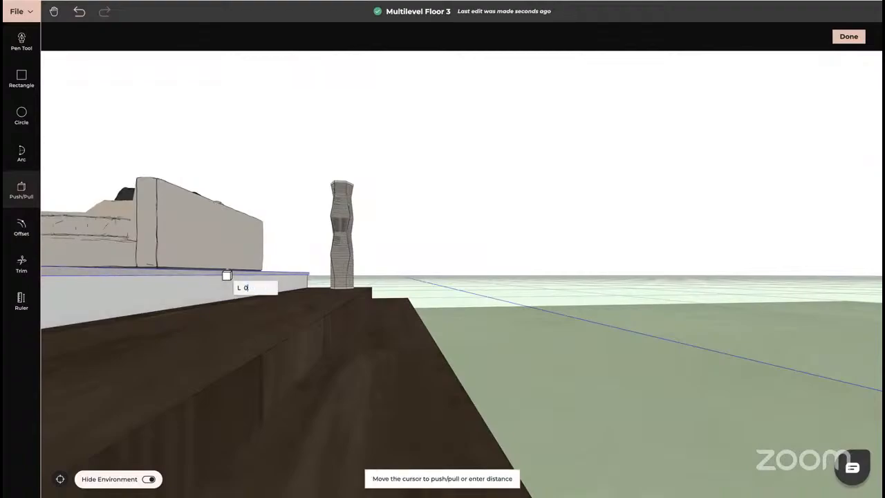
pyautogui.press('Return')
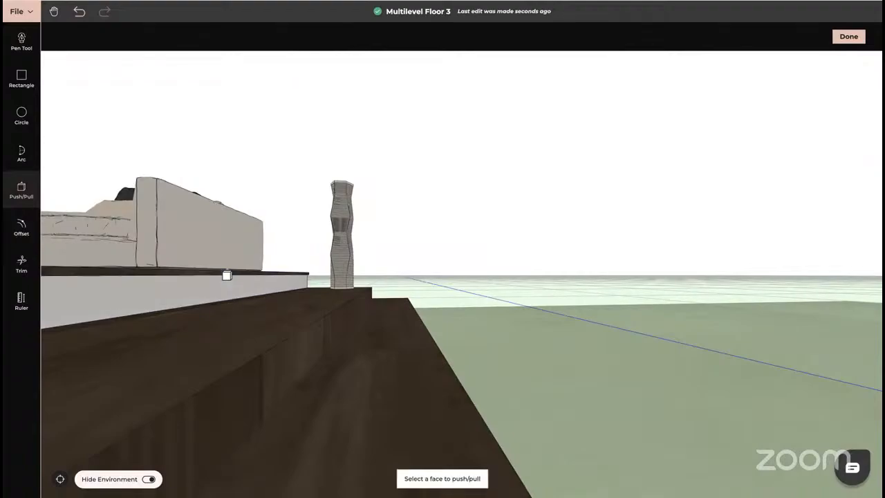
pyautogui.press('Escape')
pyautogui.click(849, 36)
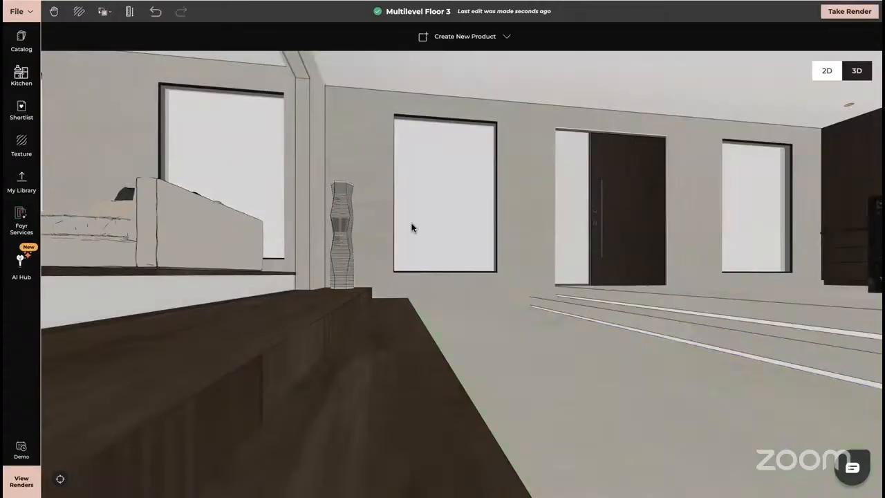
# Place a Warm White Strip Light from the catalog under the overhang of the top living area step
pyautogui.moveTo(411, 223); pyautogui.dragTo(606, 165, button='right')
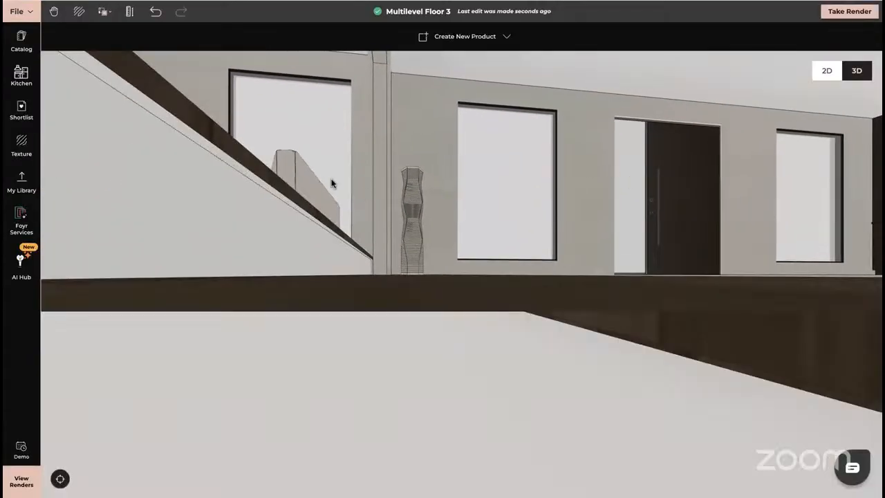
pyautogui.moveTo(303, 191); pyautogui.dragTo(519, 302)
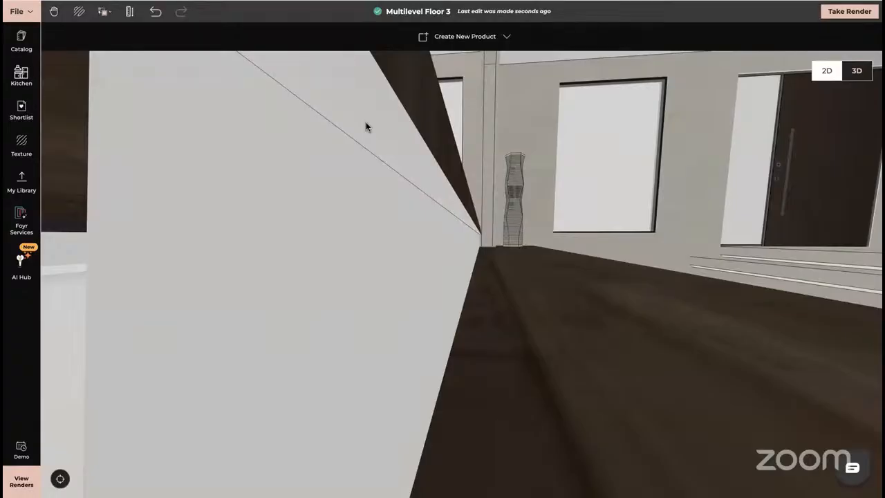
pyautogui.click(23, 43)
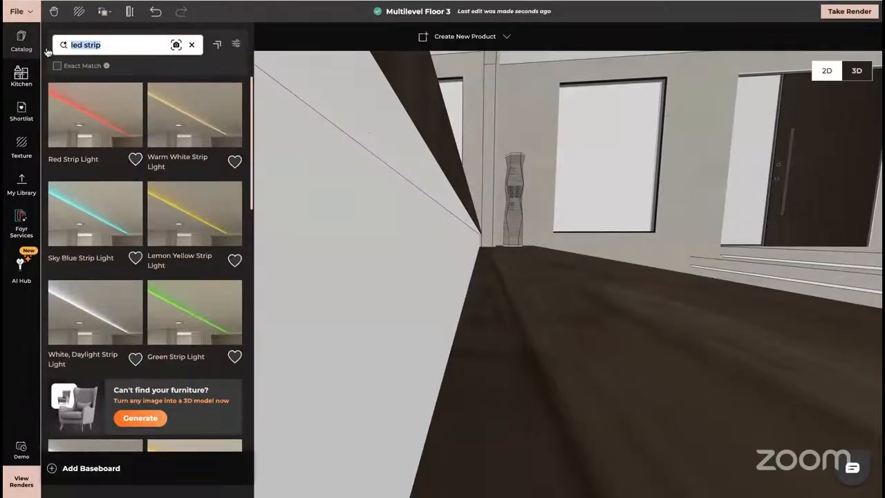
pyautogui.moveTo(185, 112); pyautogui.dragTo(336, 142)
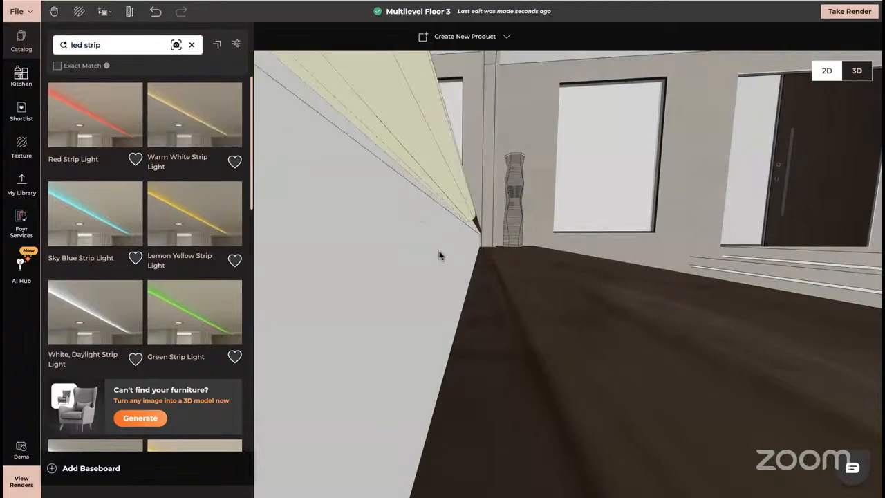
# Lengthen the strip light along the top step's overhang to about 2.4 m
pyautogui.moveTo(440, 255)
pyautogui.mouseDown()
pyautogui.moveTo(349, 260)
pyautogui.moveTo(452, 247)
pyautogui.moveTo(440, 251)
pyautogui.mouseUp()
pyautogui.scroll(-3, 347, 260)
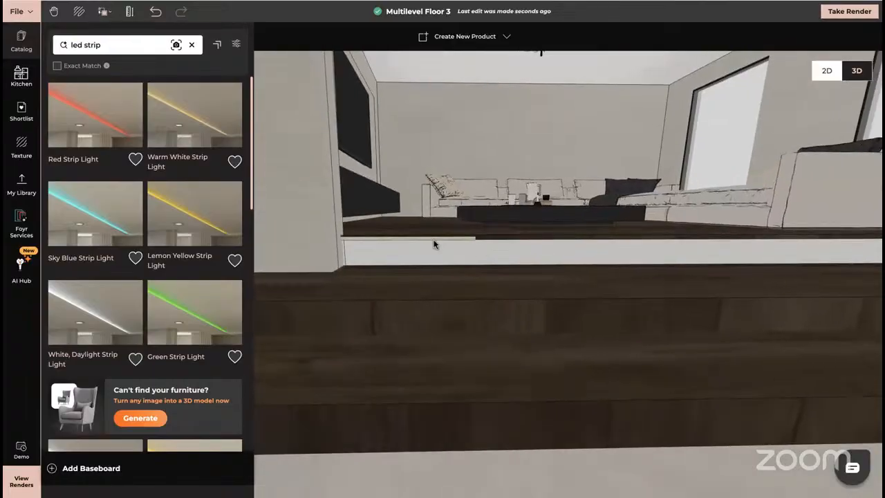
pyautogui.click(434, 238)
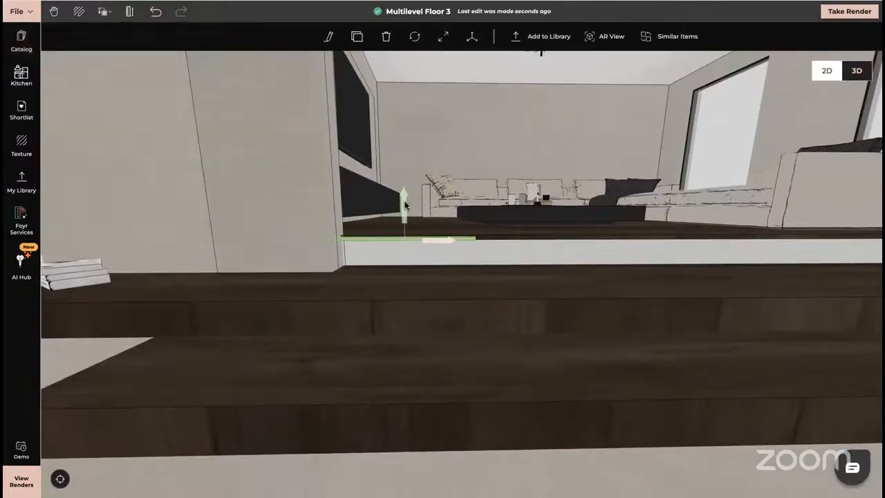
pyautogui.moveTo(533, 304); pyautogui.dragTo(456, 304)
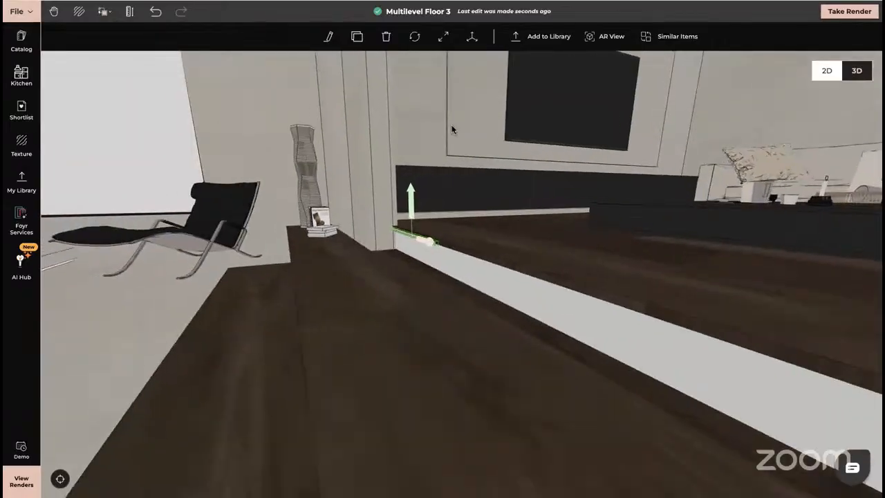
pyautogui.click(471, 36)
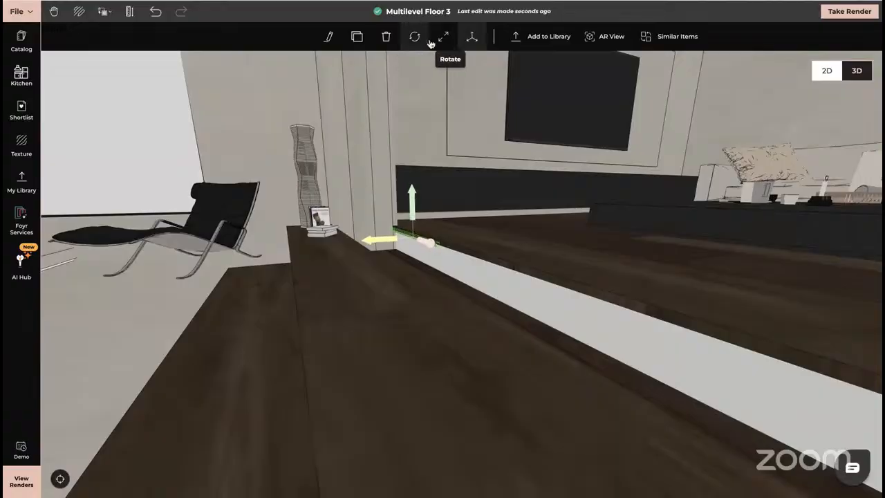
pyautogui.click(471, 36)
pyautogui.click(437, 244)
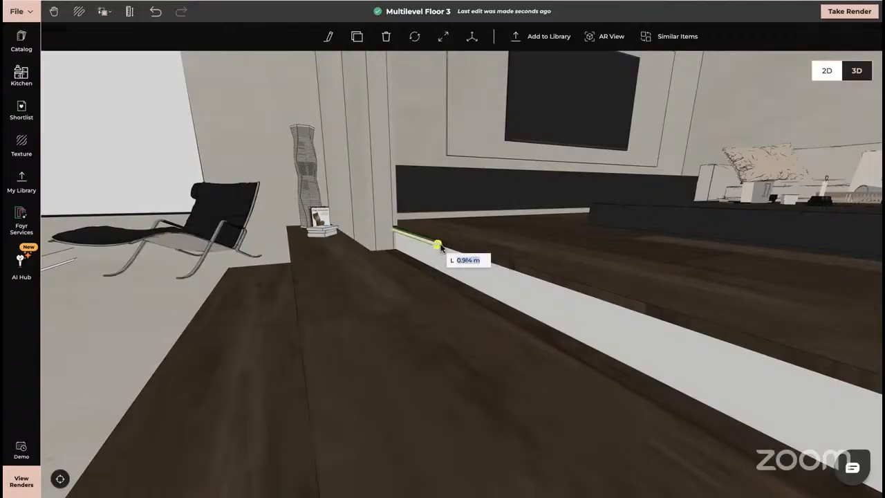
pyautogui.click(747, 364)
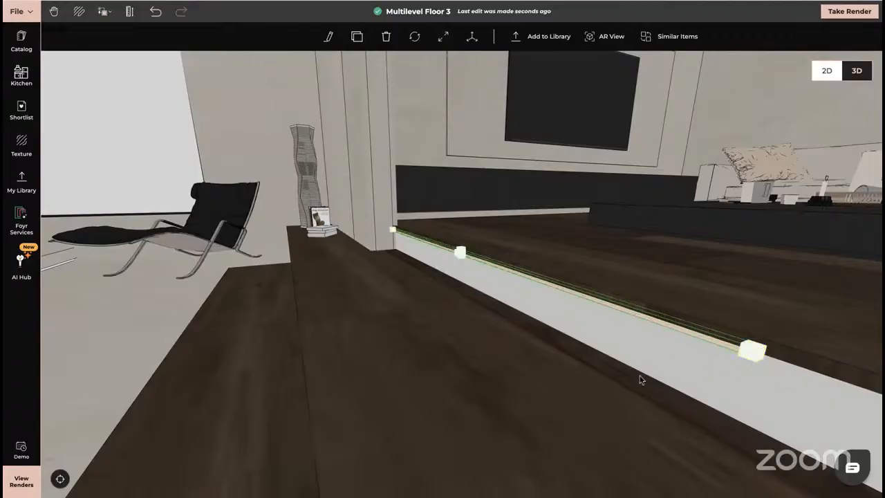
# Extend the strip light along the rest of the overhang to the wall at the far end of the step
pyautogui.moveTo(588, 397); pyautogui.dragTo(576, 355)
pyautogui.click(527, 273)
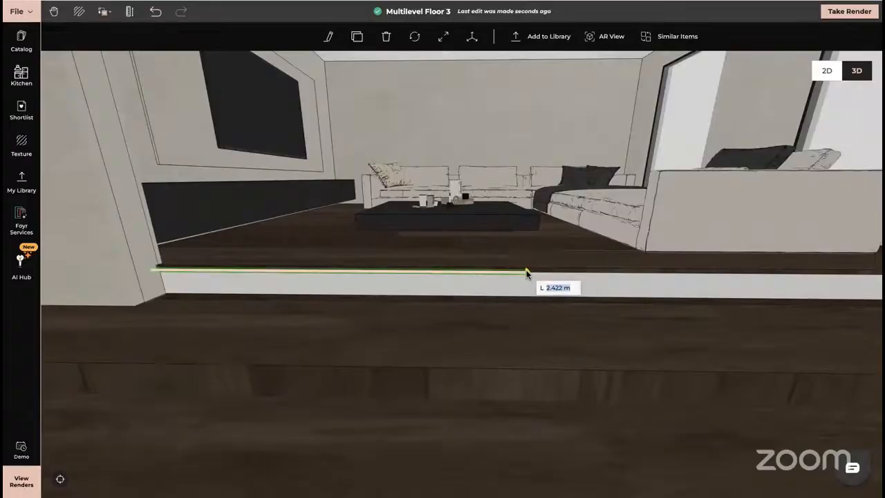
pyautogui.moveTo(654, 276); pyautogui.dragTo(477, 288)
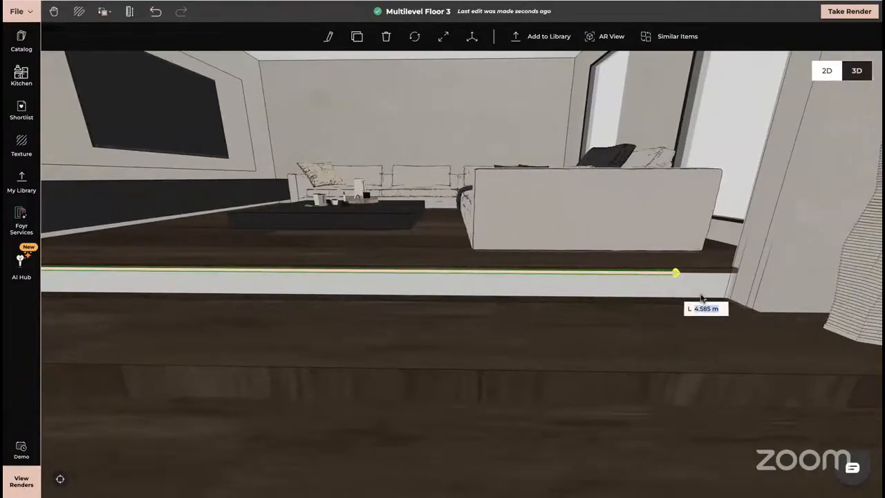
pyautogui.click(738, 295)
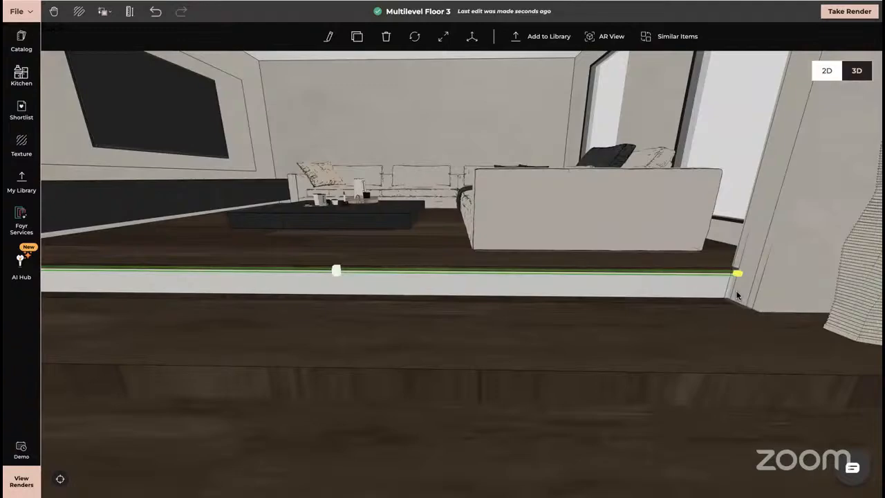
pyautogui.click(567, 329)
pyautogui.moveTo(579, 336); pyautogui.dragTo(661, 320)
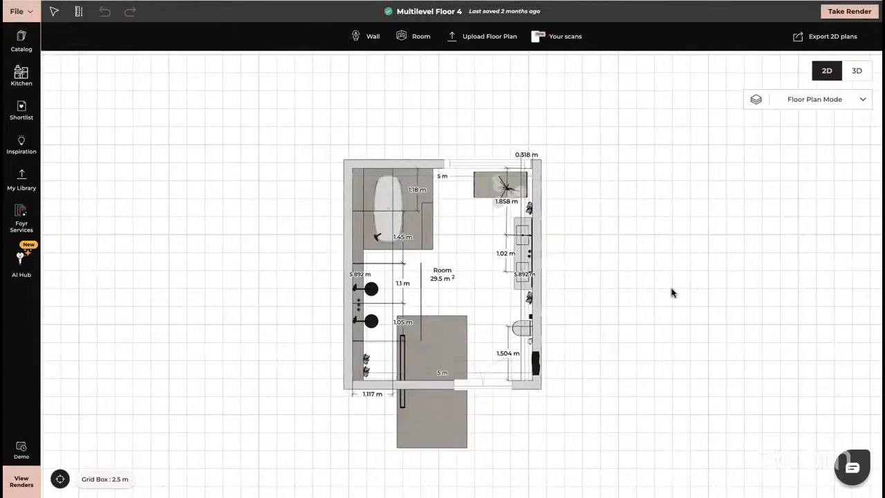
# Show the Multilevel Floor 4 bathroom in 3D and examine the bathtub platform, its recessed step and the towel niche
pyautogui.moveTo(671, 289); pyautogui.dragTo(637, 277)
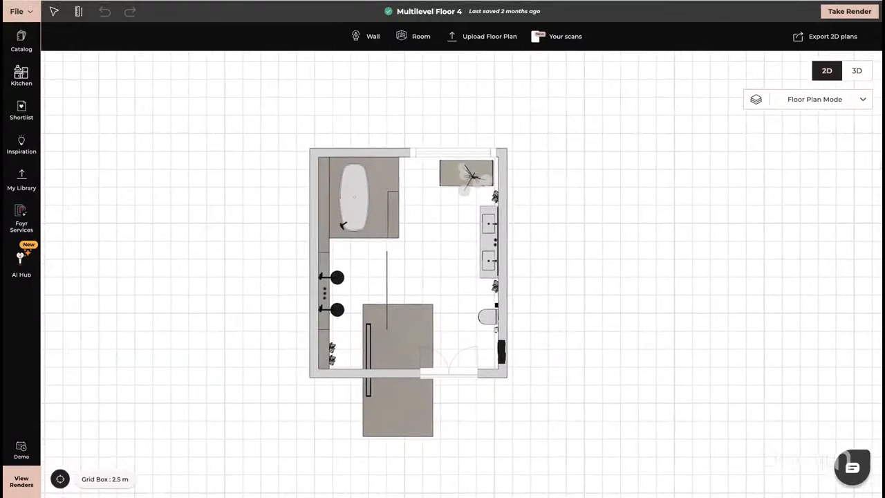
pyautogui.click(858, 71)
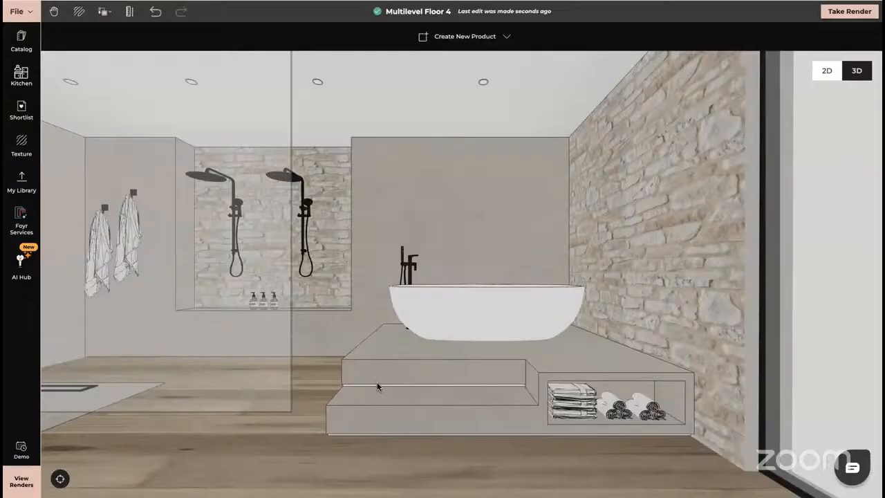
pyautogui.moveTo(377, 382); pyautogui.dragTo(381, 309, button='right')
pyautogui.moveTo(390, 396); pyautogui.dragTo(490, 366)
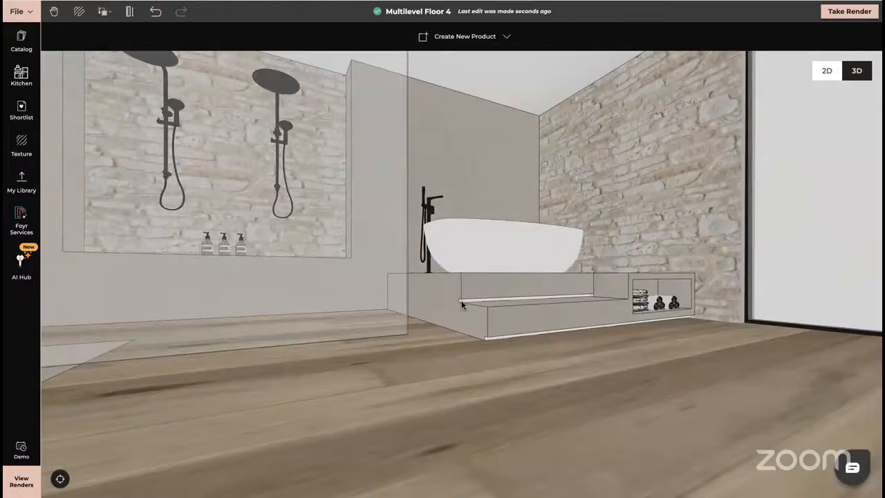
pyautogui.moveTo(557, 390); pyautogui.dragTo(561, 348)
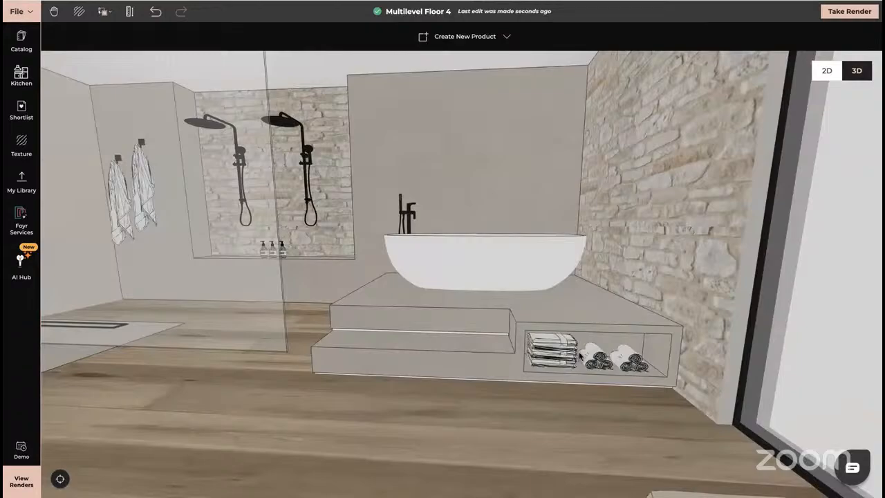
pyautogui.moveTo(466, 376); pyautogui.dragTo(516, 361)
# Open the stepped bathtub platform for modification
pyautogui.click(525, 357)
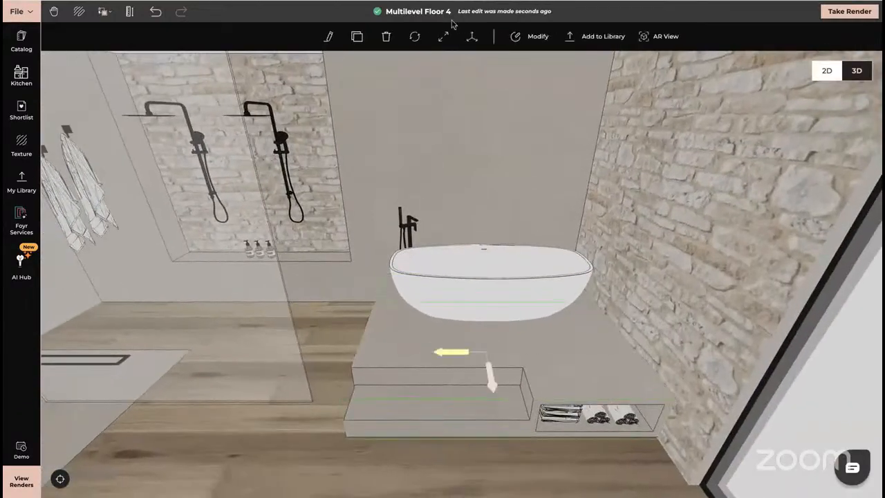
pyautogui.click(532, 36)
pyautogui.moveTo(367, 371); pyautogui.dragTo(392, 340)
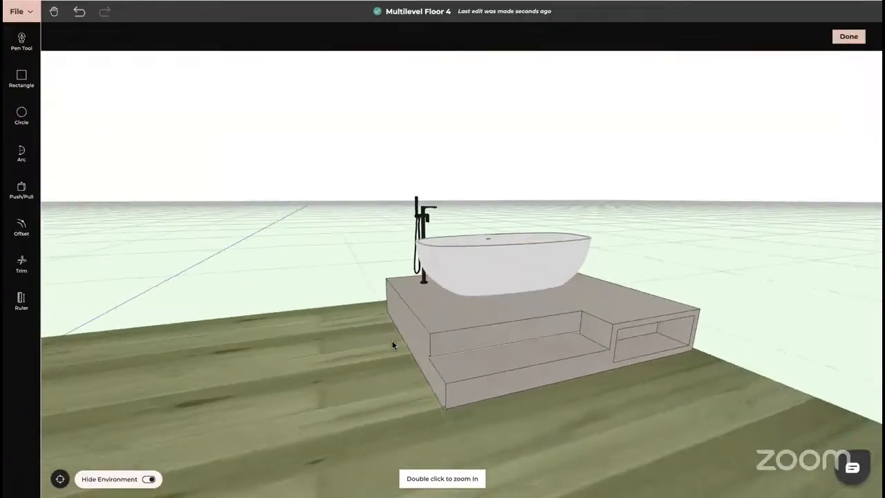
# Examine the bathtub platform's recessed step, towel niche and top from several angles, and finish modifying it
pyautogui.scroll(5, 486, 327)
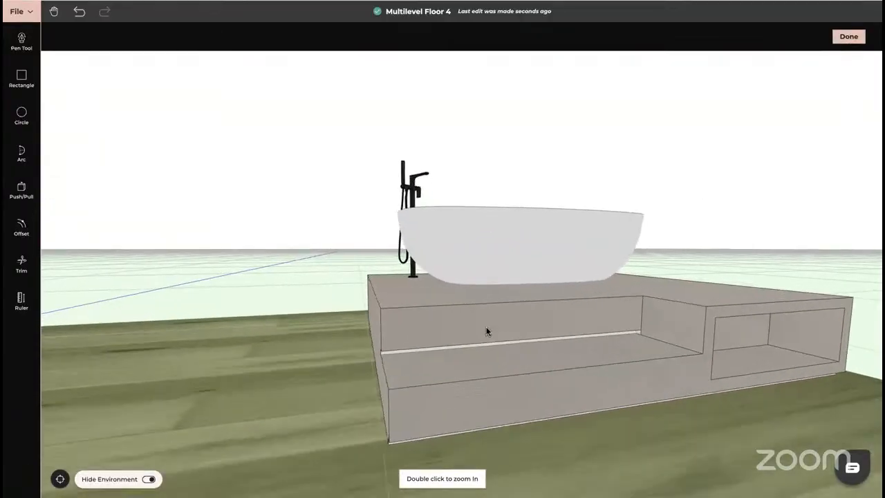
pyautogui.moveTo(439, 399); pyautogui.dragTo(565, 351)
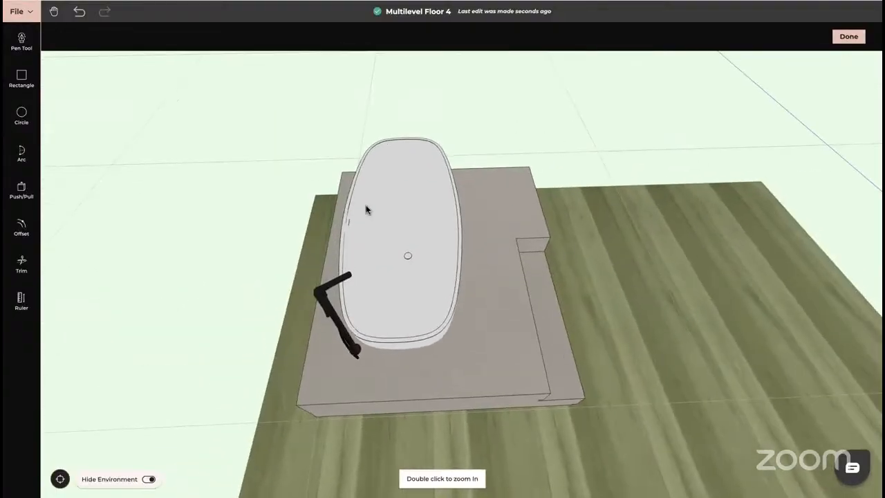
pyautogui.moveTo(486, 173); pyautogui.dragTo(498, 288)
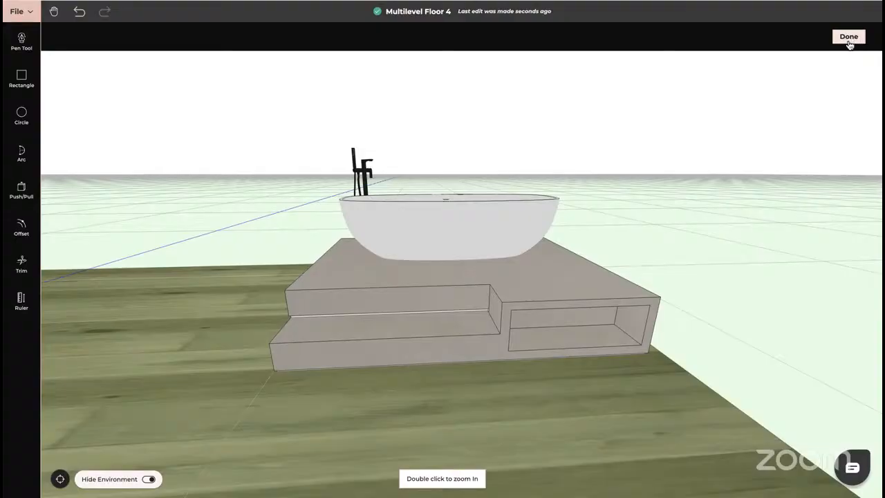
pyautogui.click(849, 38)
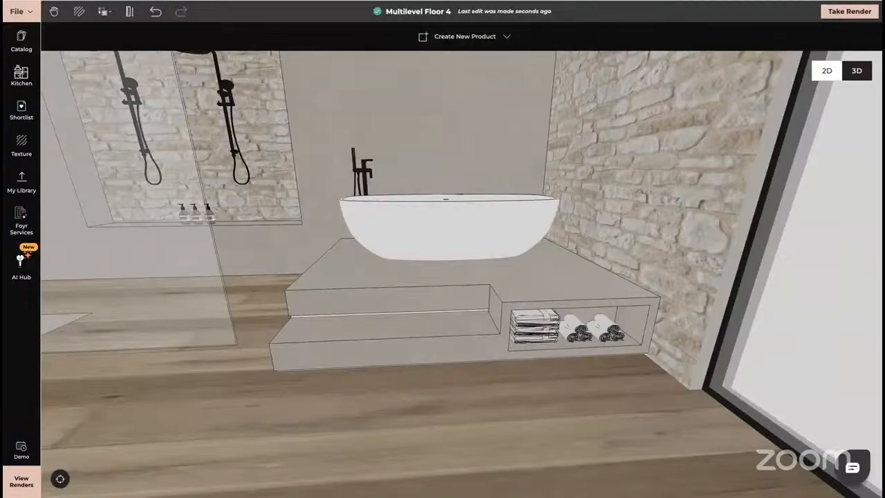
# Move the shower floor slab with its linear drain against the bathtub platform and back to the shower niche wall
pyautogui.moveTo(365, 380); pyautogui.dragTo(387, 388)
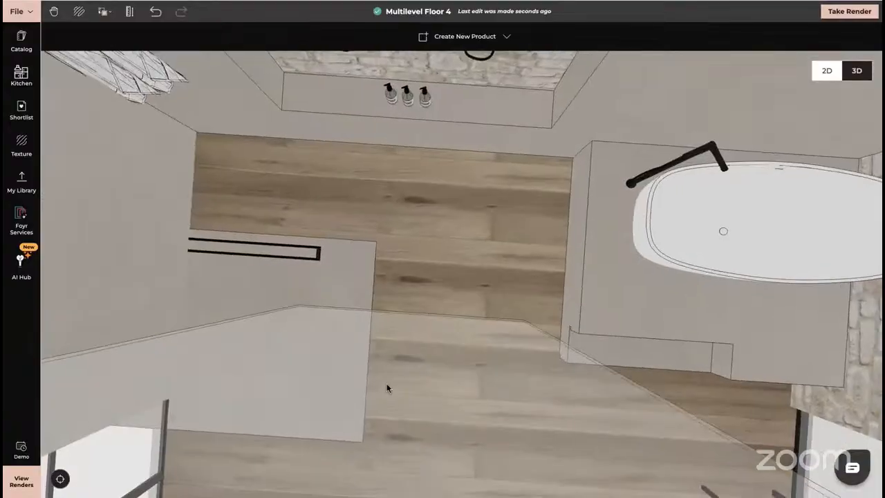
pyautogui.click(361, 273)
pyautogui.moveTo(221, 332); pyautogui.dragTo(412, 338)
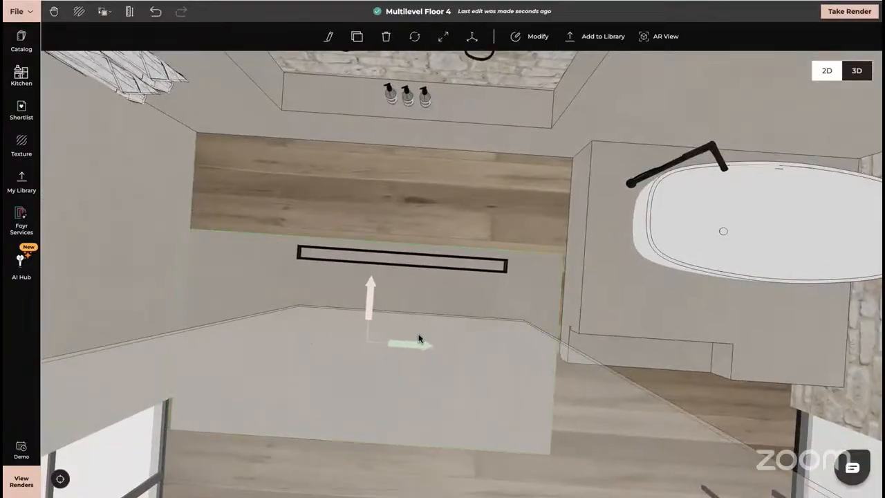
pyautogui.moveTo(375, 289); pyautogui.dragTo(379, 192)
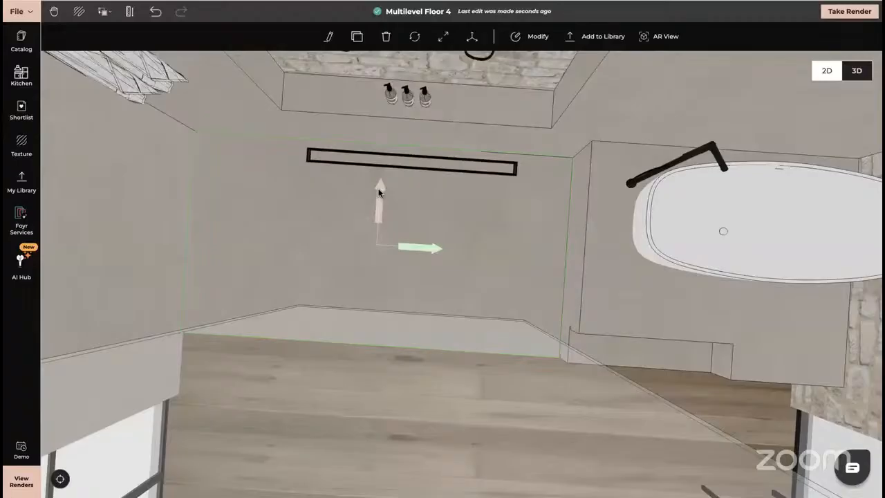
pyautogui.moveTo(429, 391); pyautogui.dragTo(437, 336)
pyautogui.moveTo(367, 318); pyautogui.dragTo(367, 315)
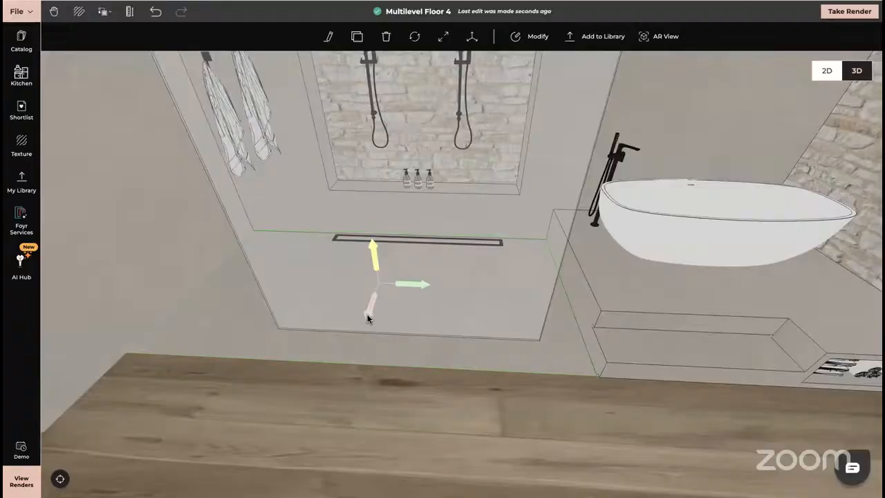
pyautogui.click(19, 358)
# Examine the placed shower floor, glass screen and linear drain up close and within the whole bathroom
pyautogui.moveTo(438, 345); pyautogui.dragTo(444, 365)
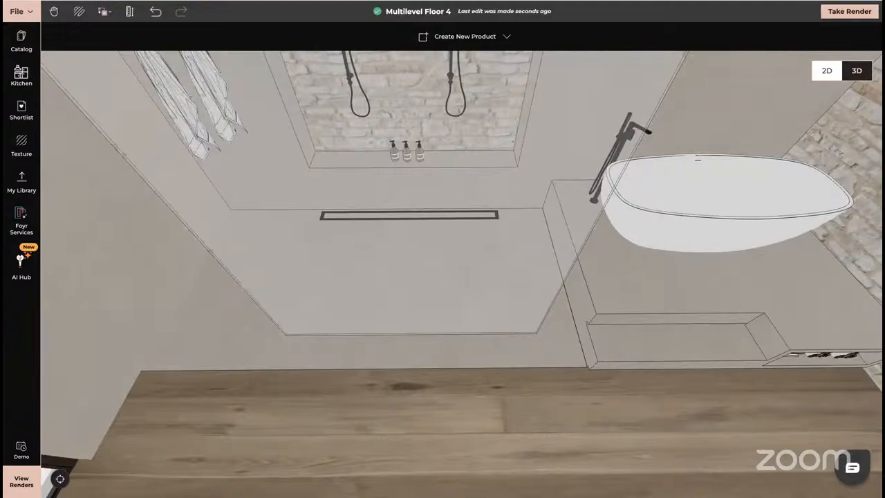
pyautogui.scroll(-5, 446, 163)
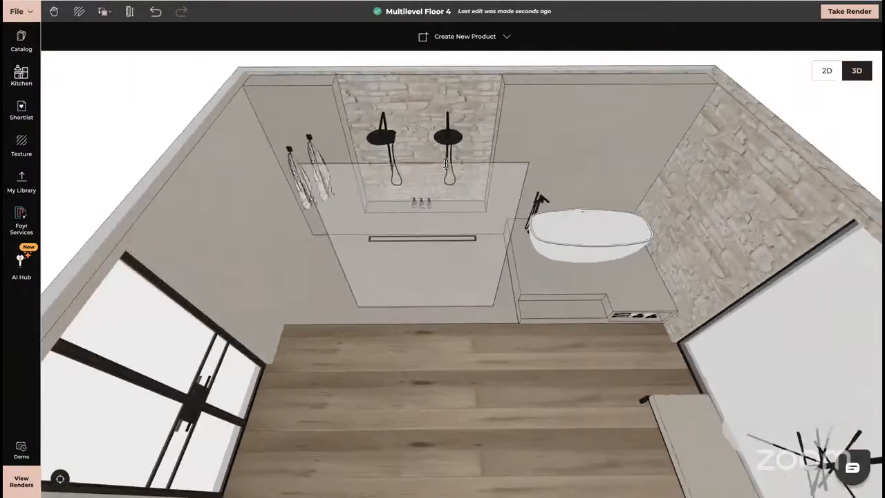
pyautogui.scroll(6, 452, 173)
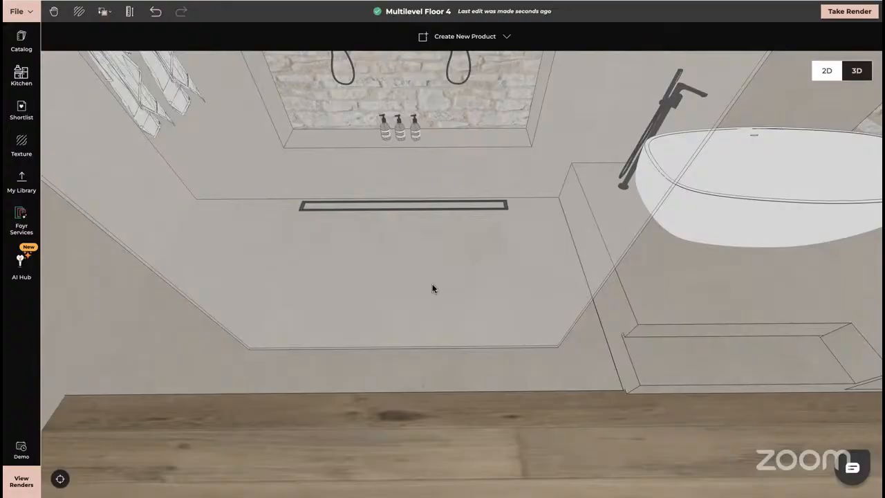
# Show the options for creating a new product and the AI Hub tools, and return to the full bathroom view
pyautogui.click(465, 37)
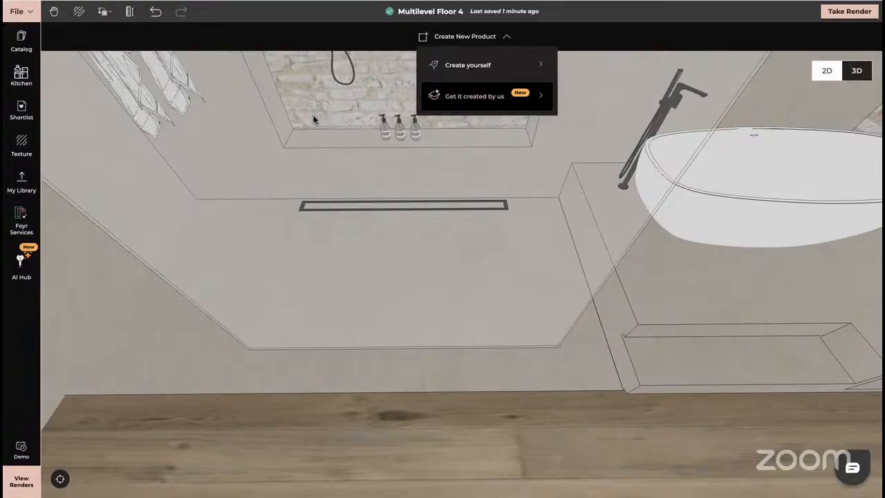
pyautogui.click(24, 263)
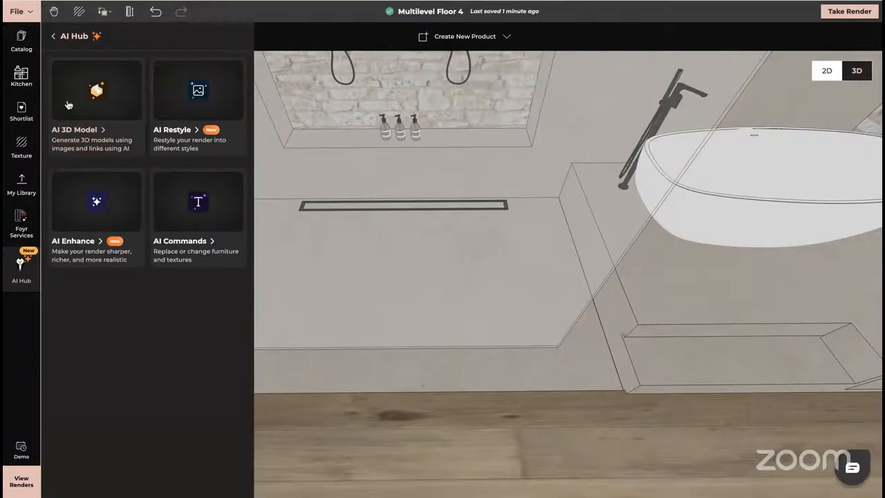
pyautogui.click(19, 355)
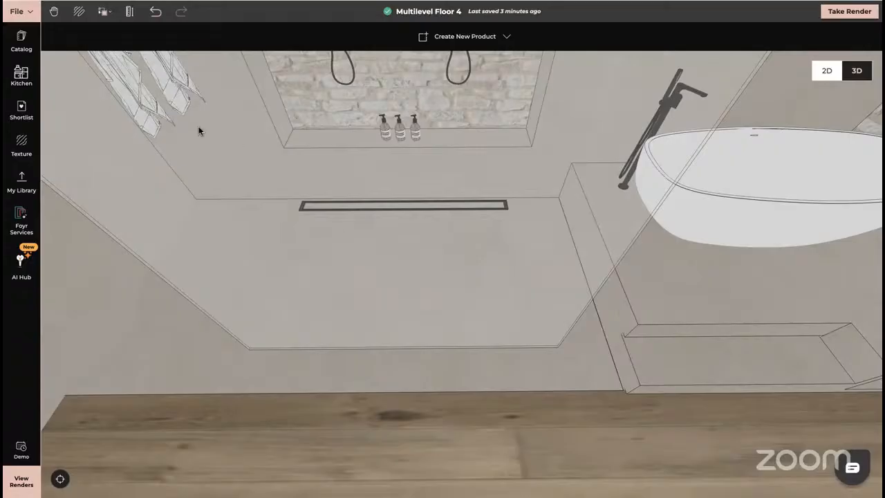
# Review the shower drain up close and the complete bathroom layout from above
pyautogui.scroll(3, 461, 242)
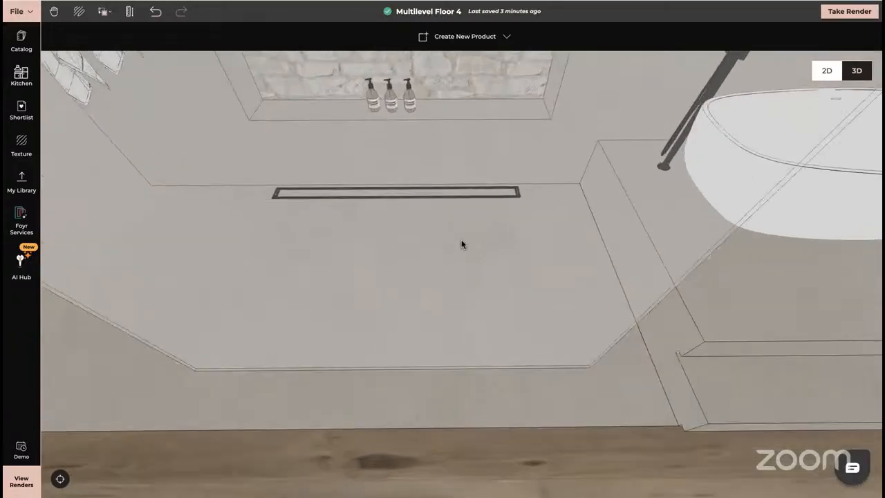
pyautogui.moveTo(322, 192); pyautogui.dragTo(406, 203)
pyautogui.scroll(-3, 404, 204)
pyautogui.scroll(-10, 402, 202)
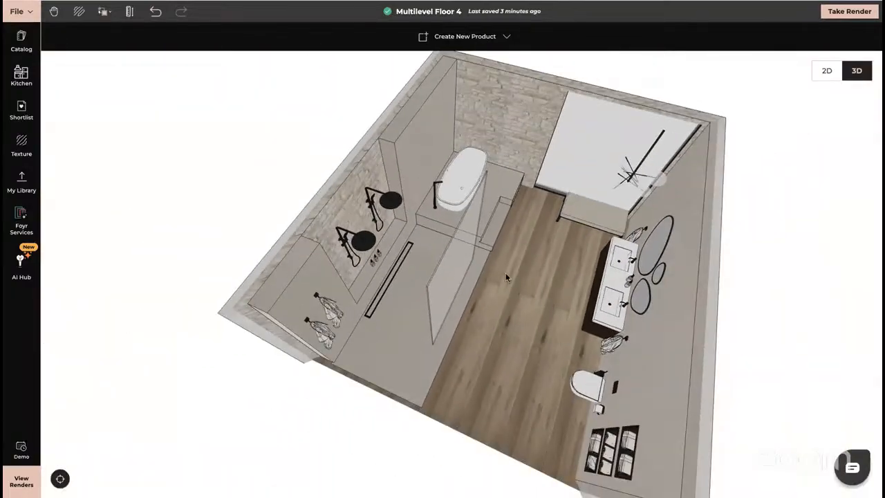
pyautogui.moveTo(505, 276); pyautogui.dragTo(488, 310)
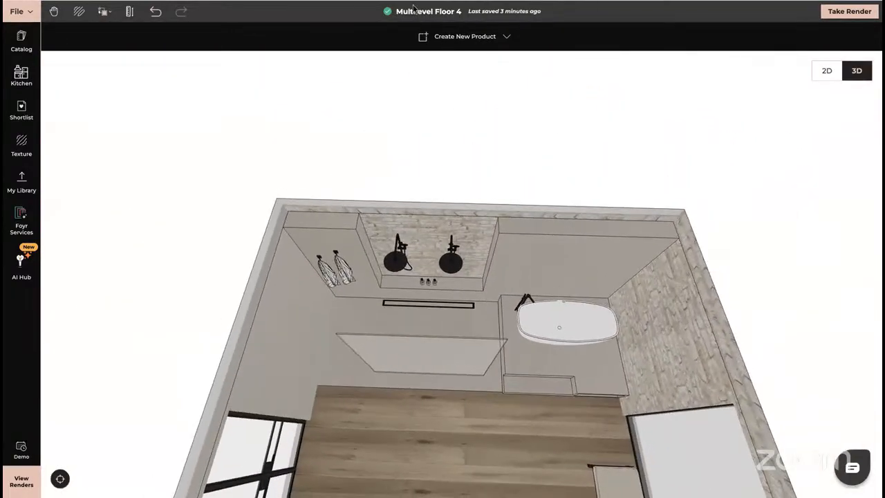